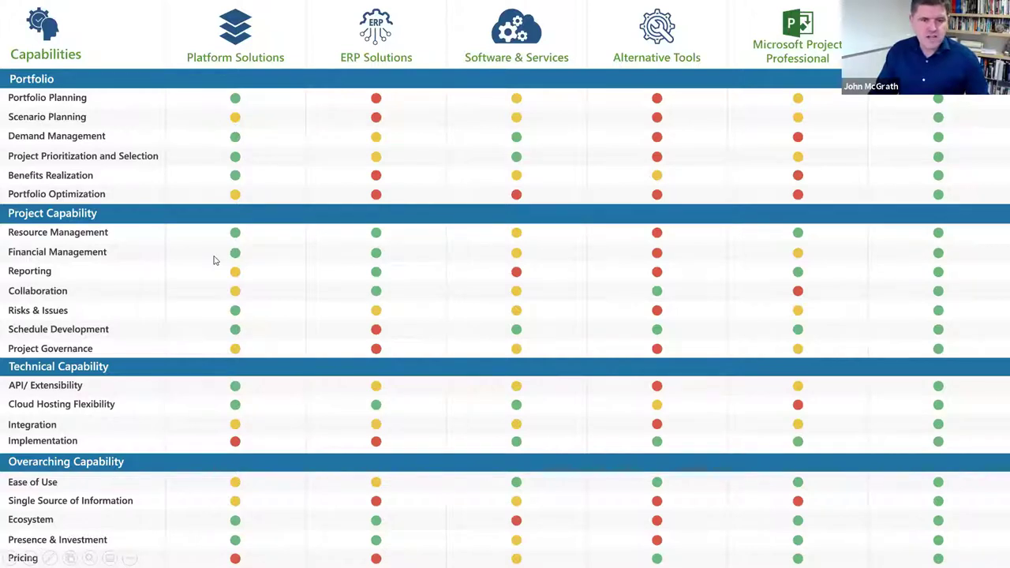
Exit the slideshow, switch to the blank plan in Microsoft Project and show the Engineers Ireland commands.
key(Escape)
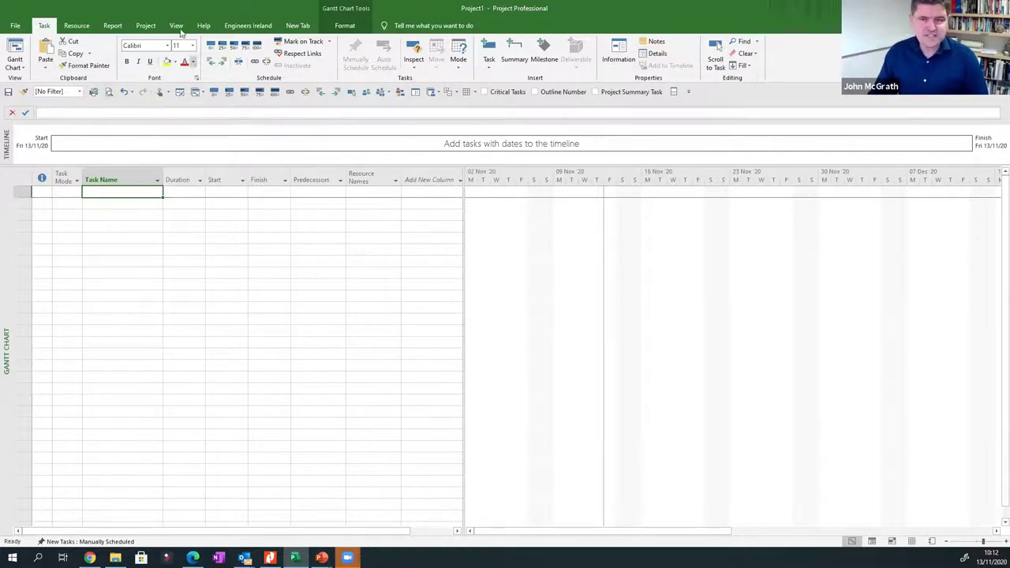
click(237, 27)
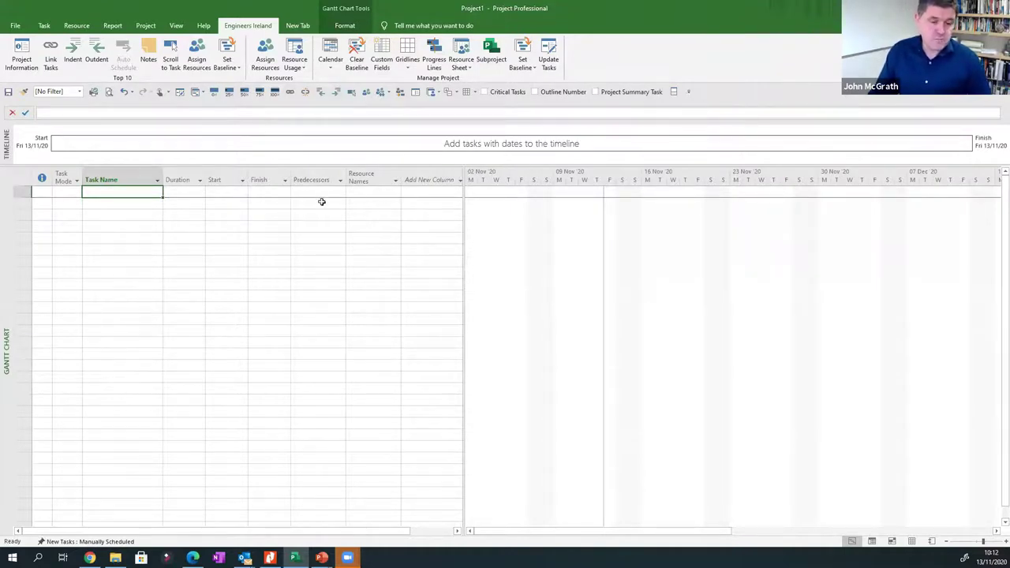
click(121, 193)
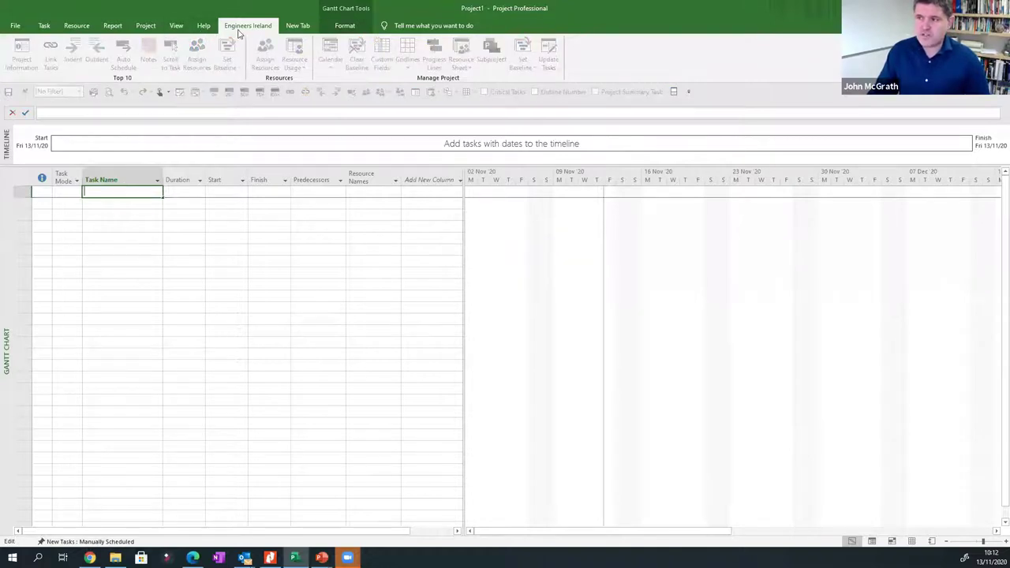
click(139, 225)
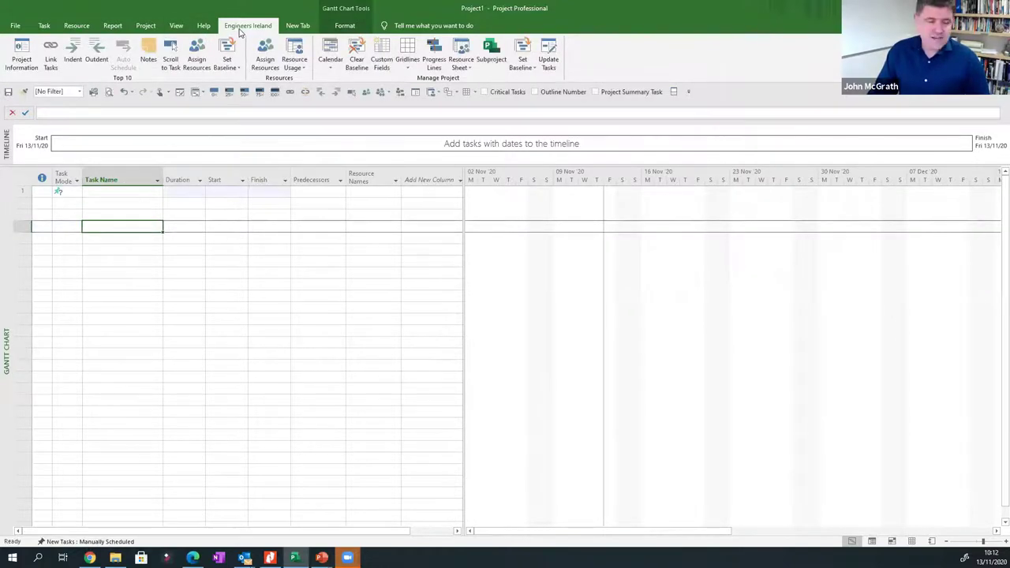
click(94, 200)
click(62, 191)
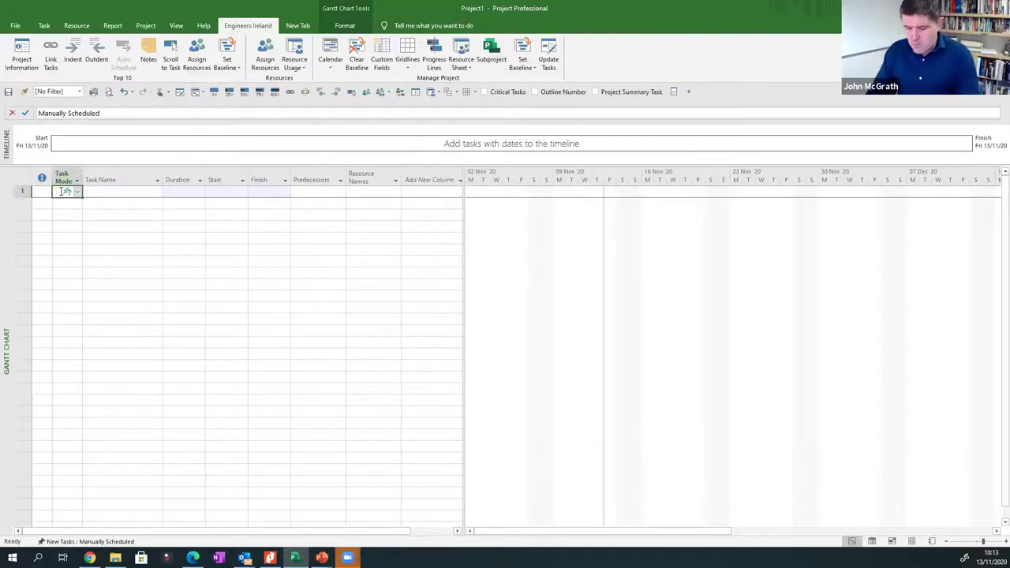
Enter "Phase" and "Task" as the task names in the first two rows of the Gantt table.
click(89, 191)
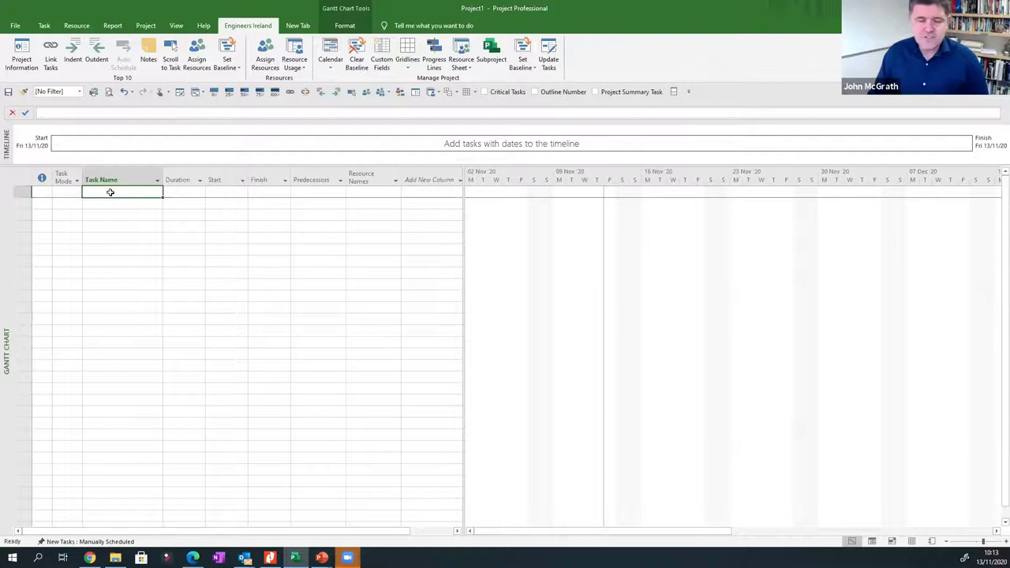
text(Phase)
key(Return)
text(Task)
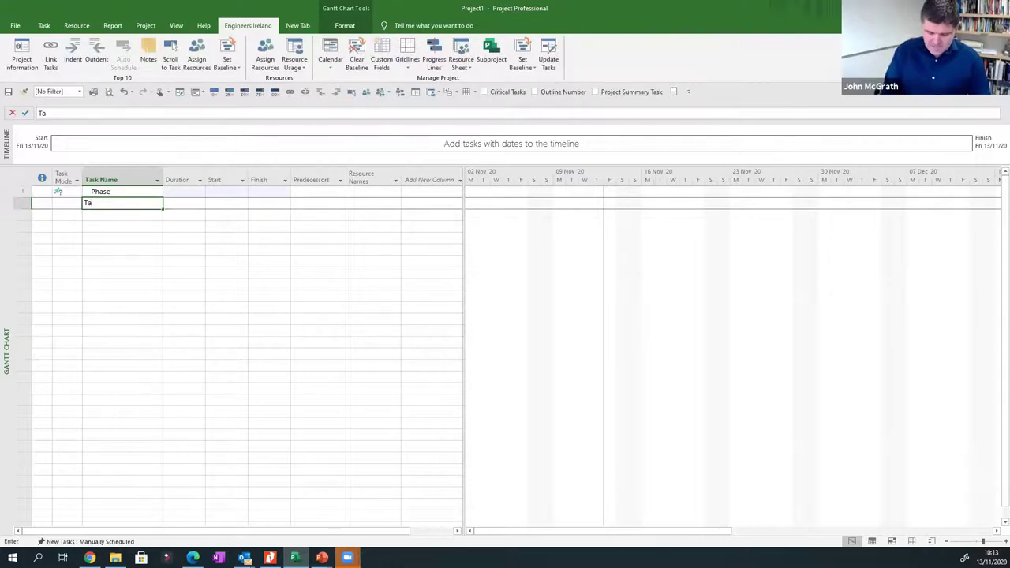
click(97, 232)
Copy the "Task" name down into the next three rows and add a "Milestone" row beneath them.
click(145, 203)
drag(163, 208, 141, 244)
click(140, 249)
text(M)
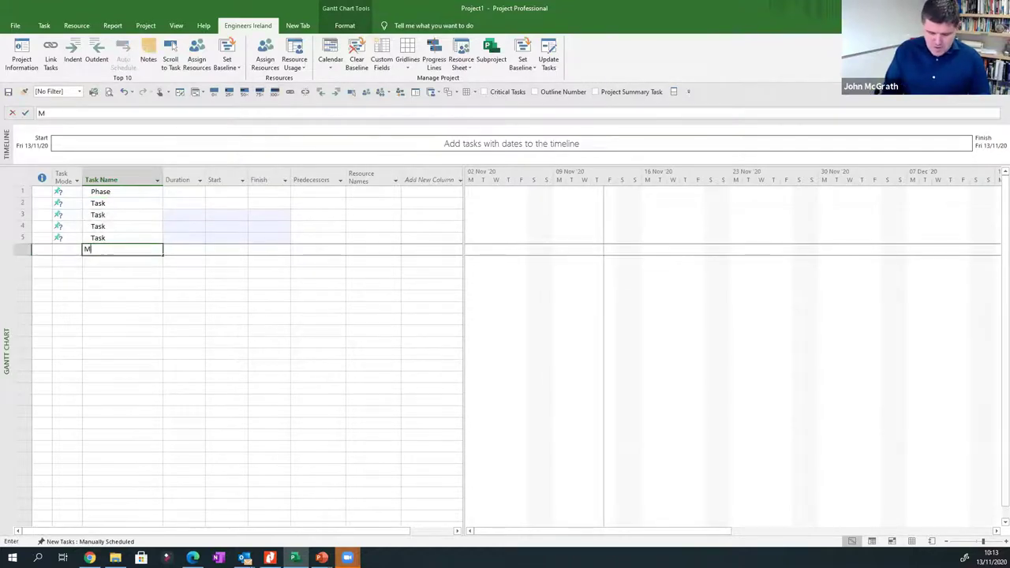
text(ilestone)
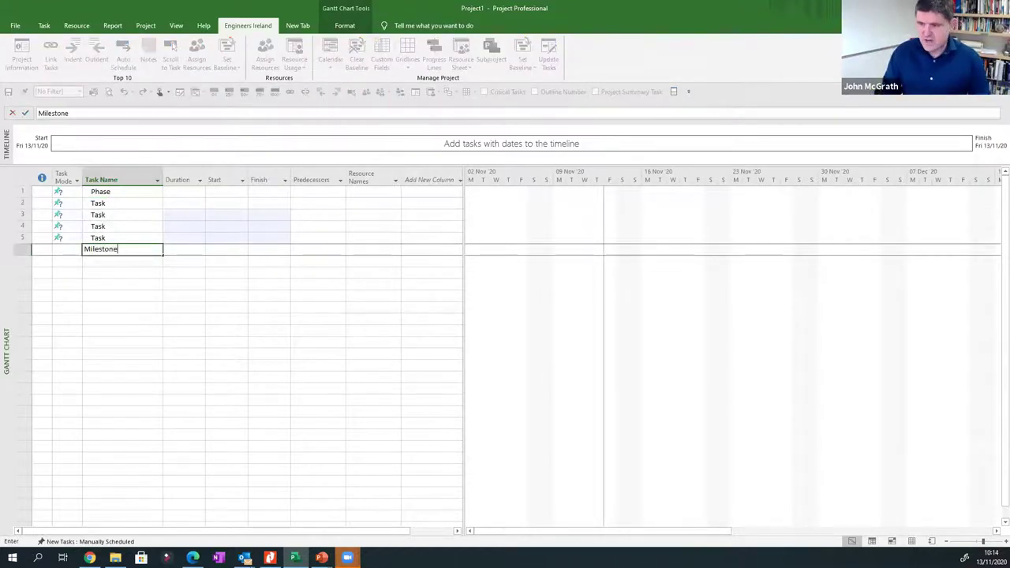
key(Return)
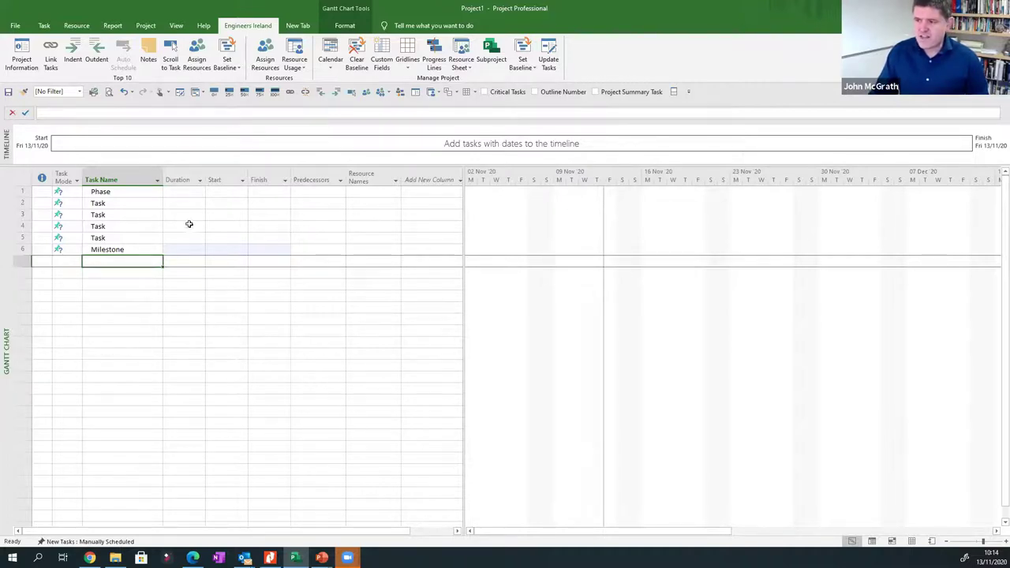
Set the task mode of the Phase row to Auto Scheduled.
click(68, 192)
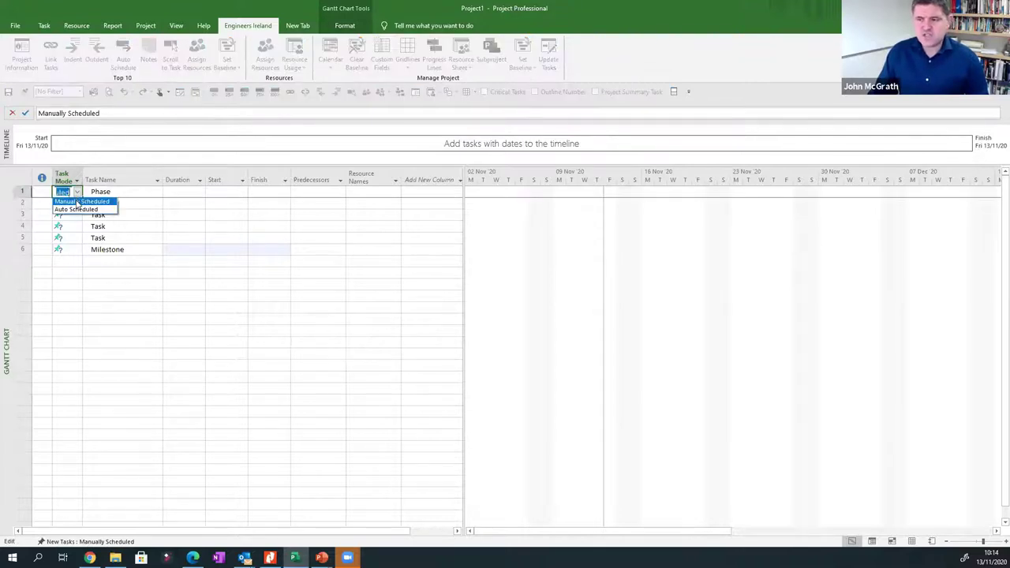
click(79, 210)
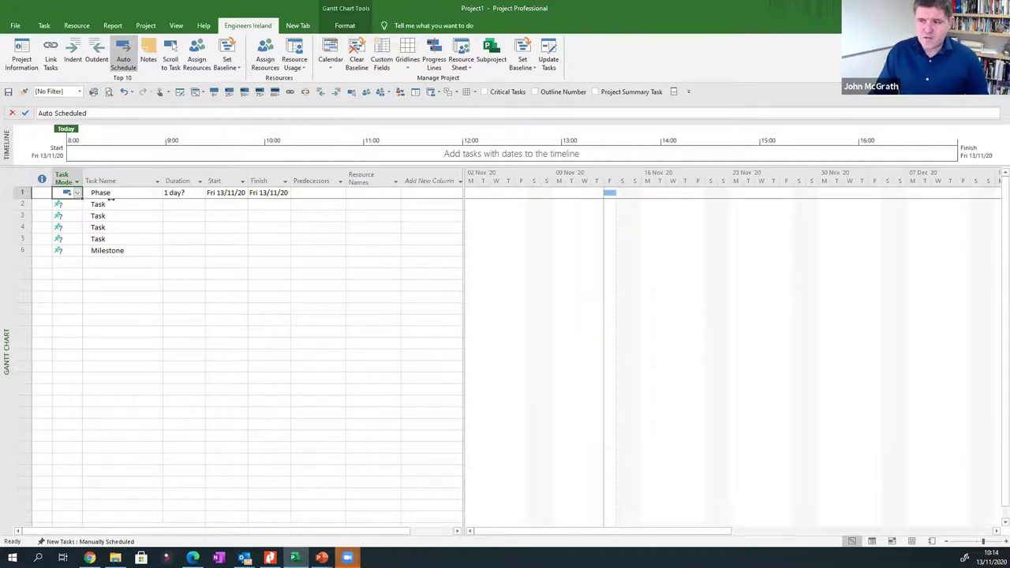
Set the duration of the first Task to 5 days and of the second Task to 1 week.
click(184, 205)
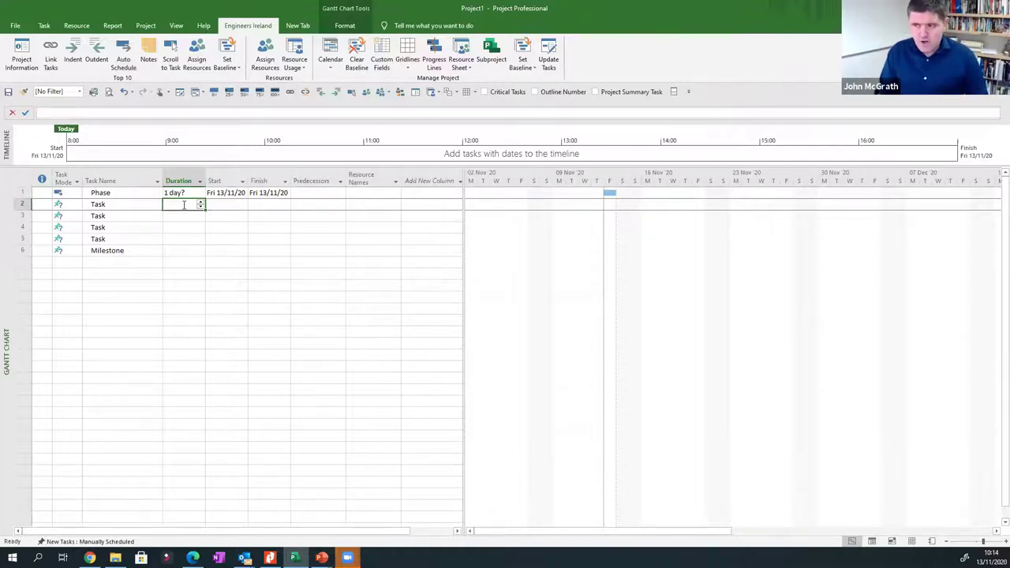
text(5)
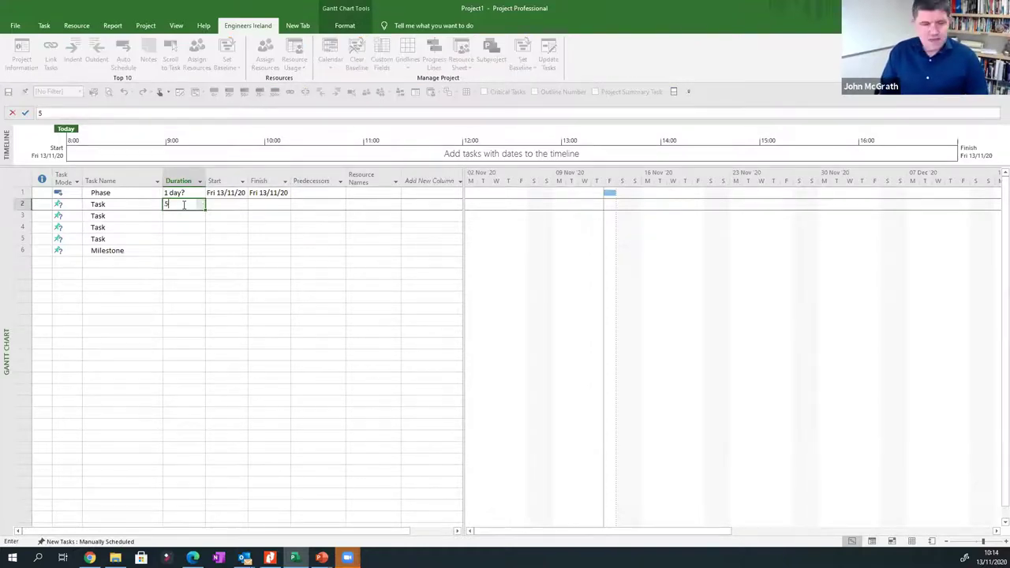
key(Return)
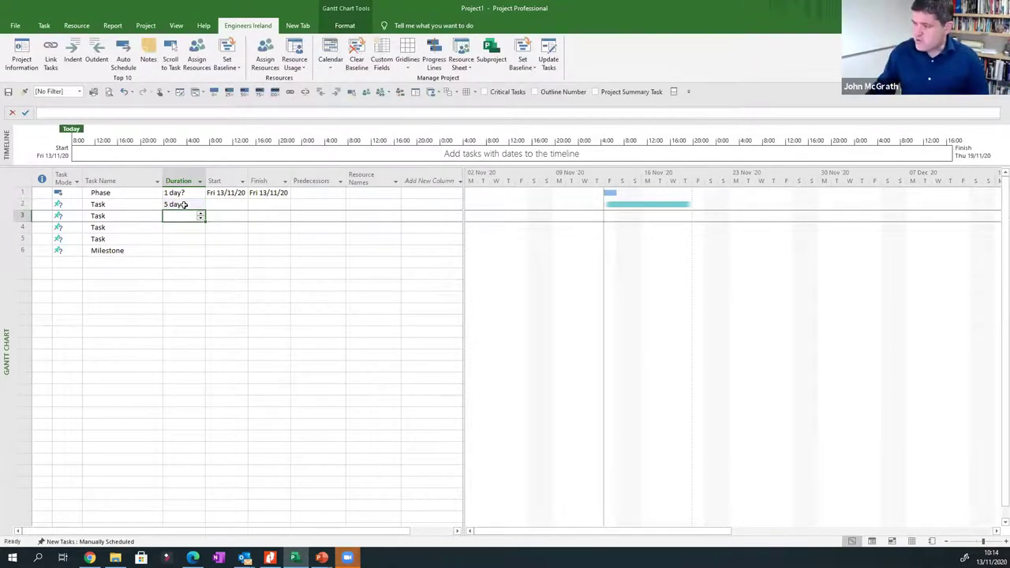
click(610, 192)
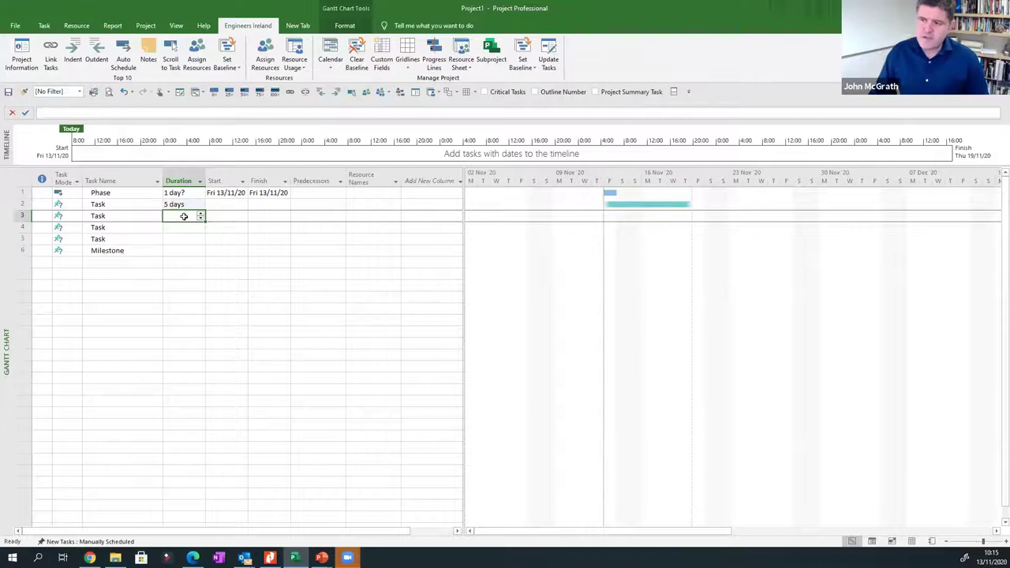
text(1)
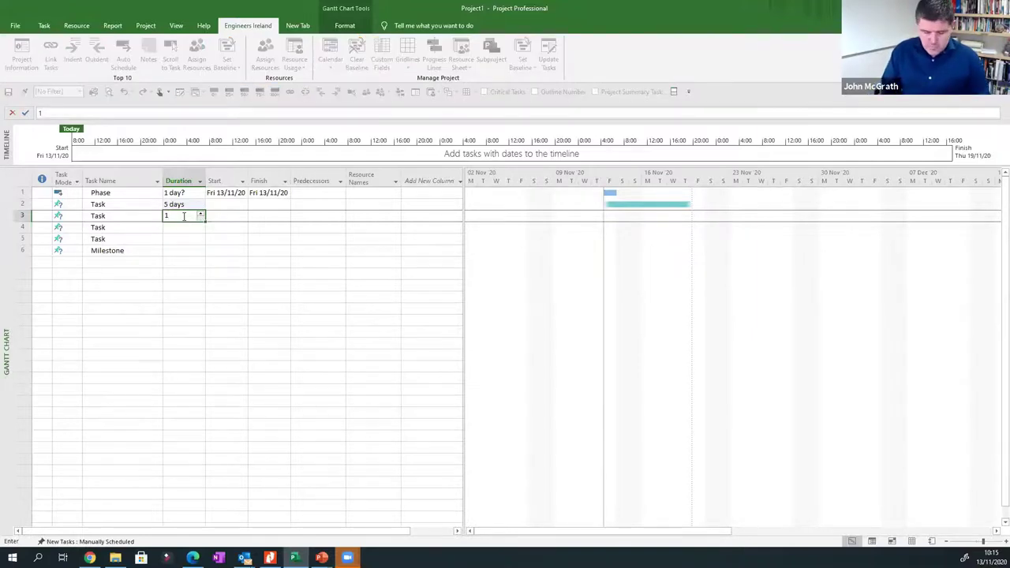
text(w)
key(Return)
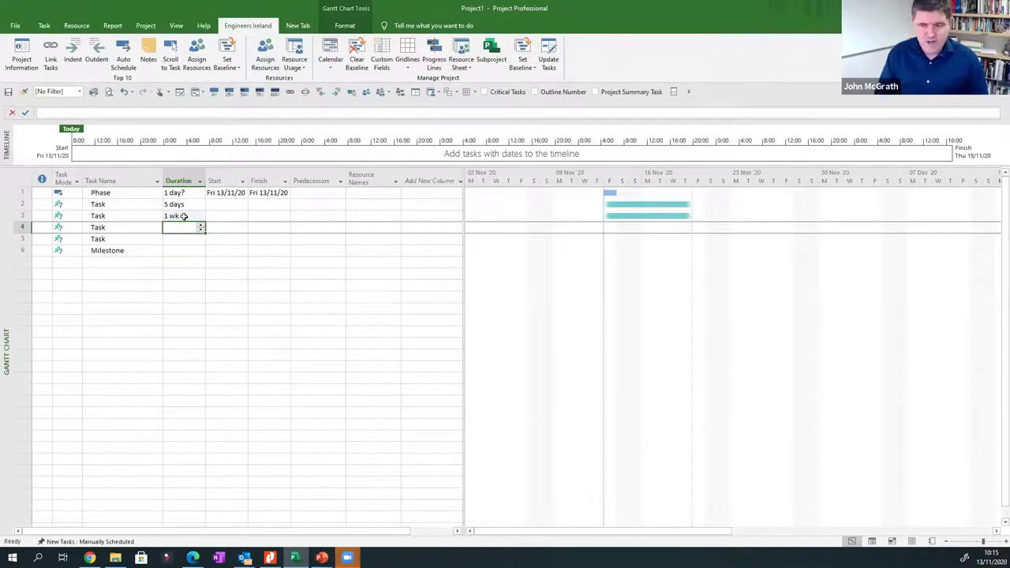
Set the duration of the third Task to 15 minutes and of the fourth Task to 3 months.
text(15m)
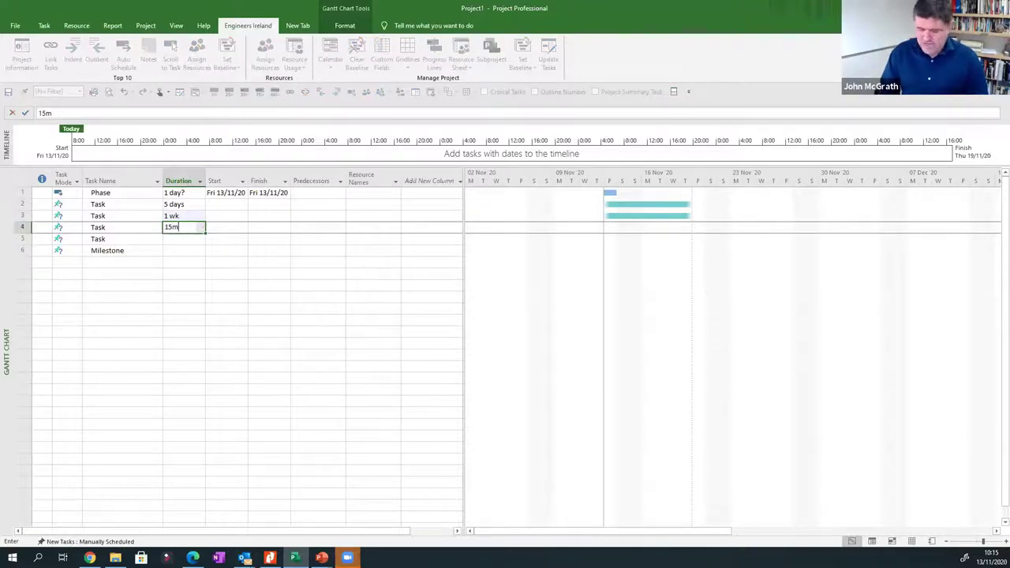
key(Return)
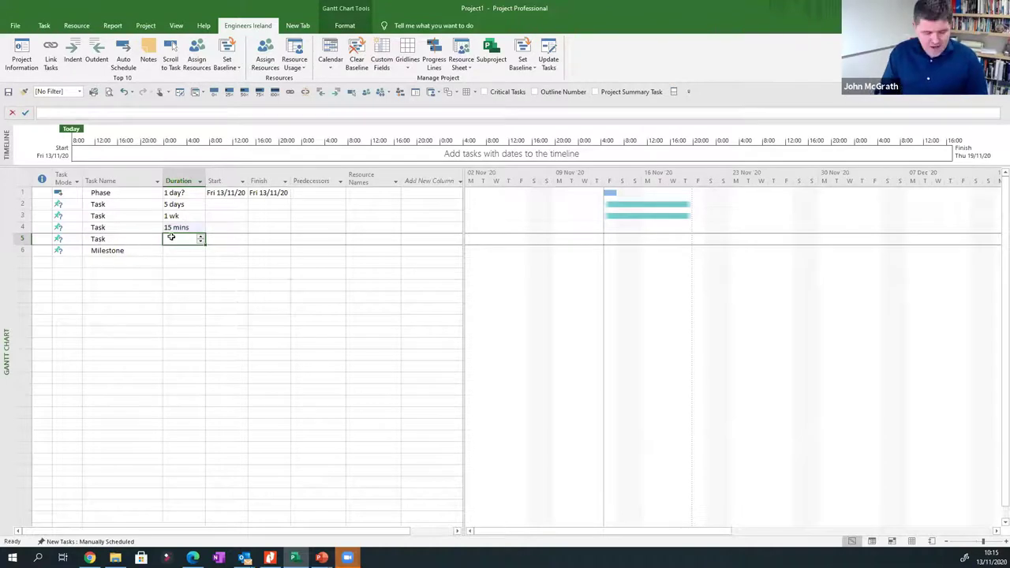
text(3mo)
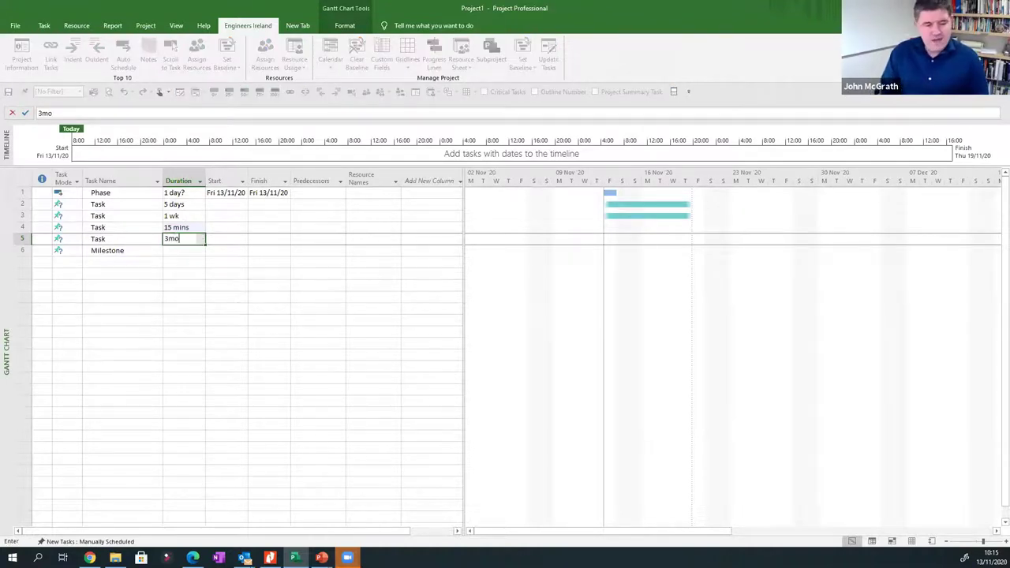
key(Return)
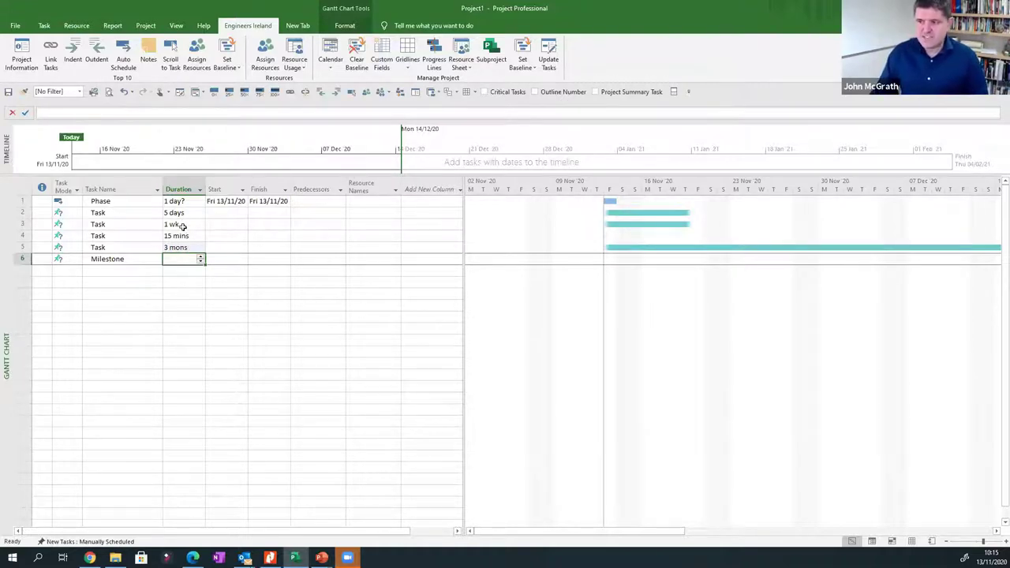
Change the duration of the third Task to 2 hours.
click(195, 236)
text(2h)
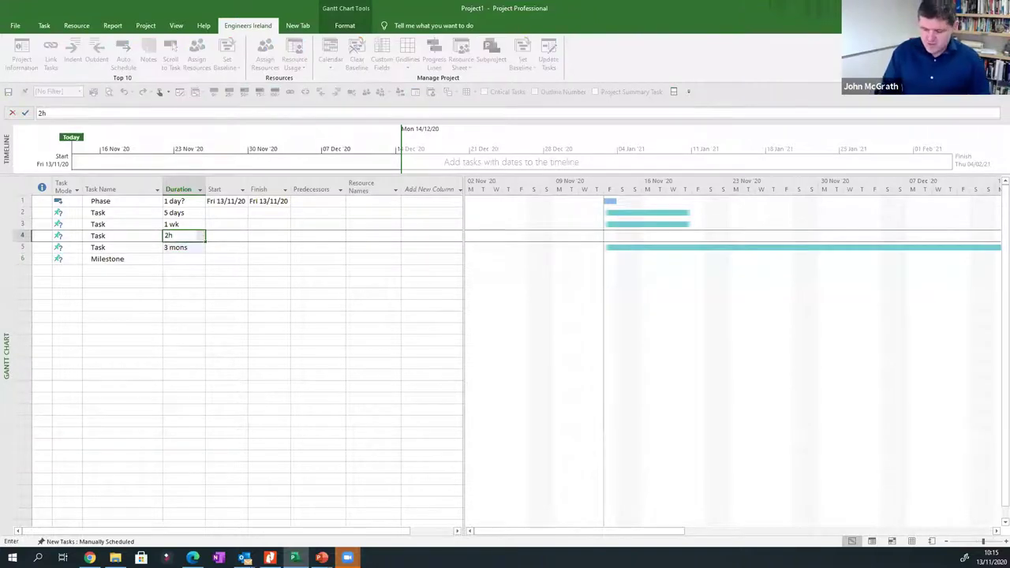
key(Return)
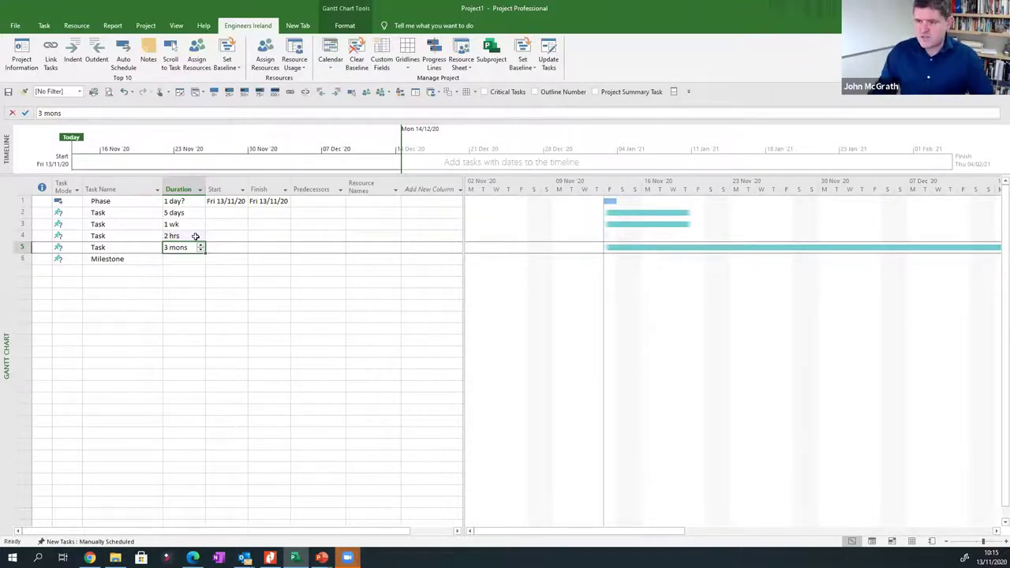
Set the first Task to Auto Scheduled and copy that task mode down through the Milestone row.
click(66, 213)
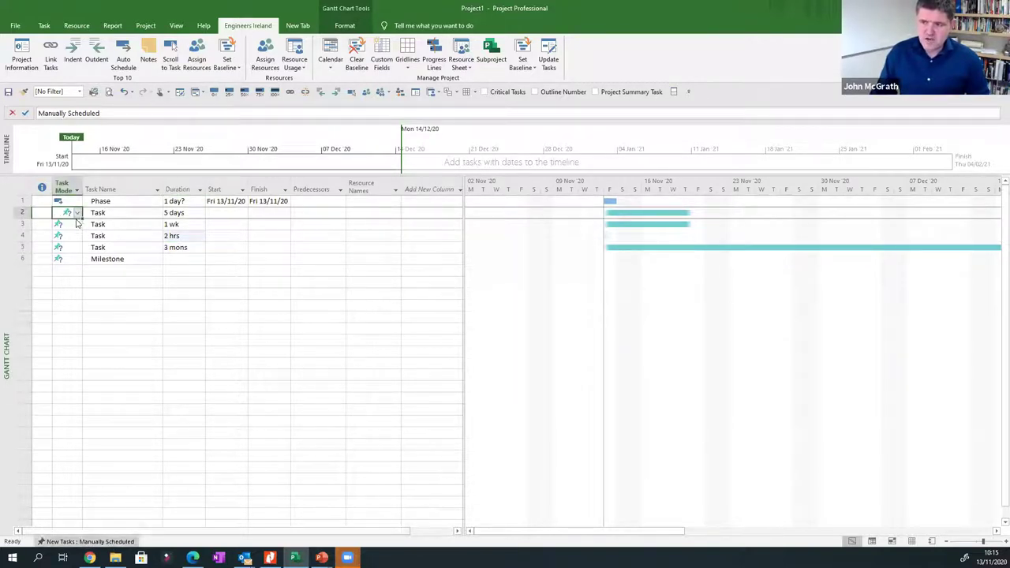
key(alt+Down)
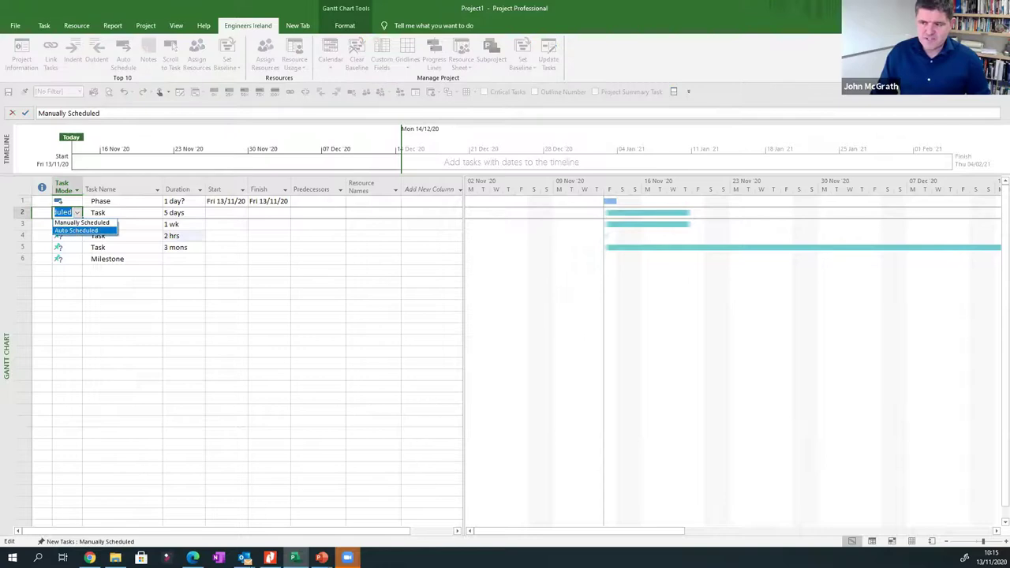
click(76, 231)
drag(79, 263, 80, 266)
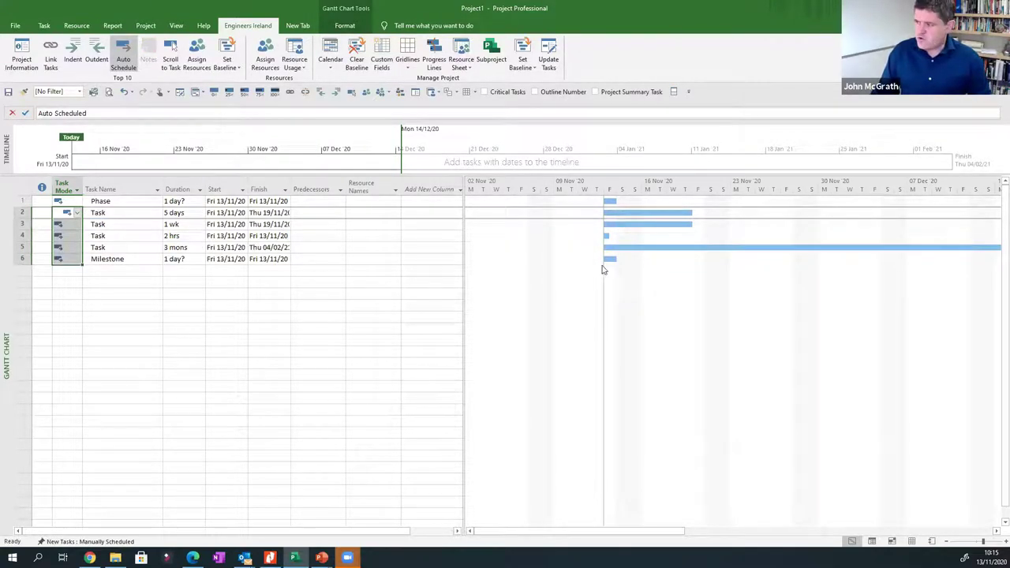
Set the default scheduling mode for new tasks to Auto Scheduled.
click(111, 543)
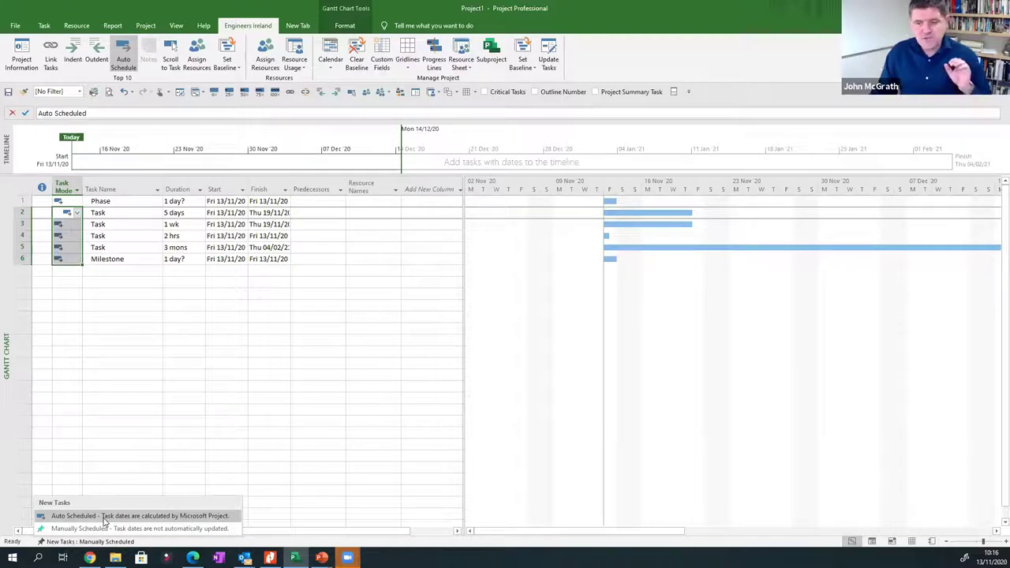
click(102, 516)
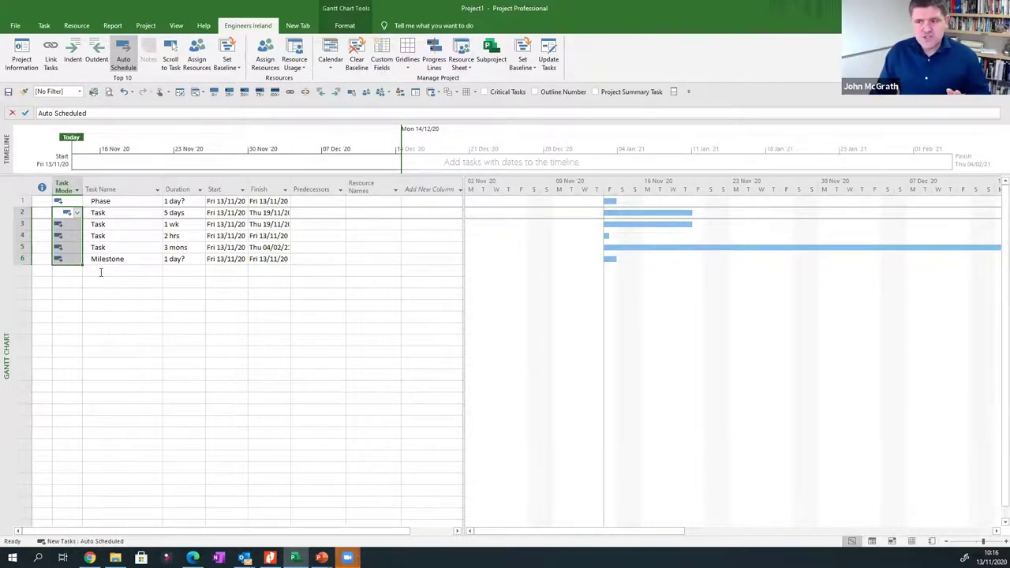
Add a trial row named "Ohase" beneath the Milestone row and delete it again.
click(101, 271)
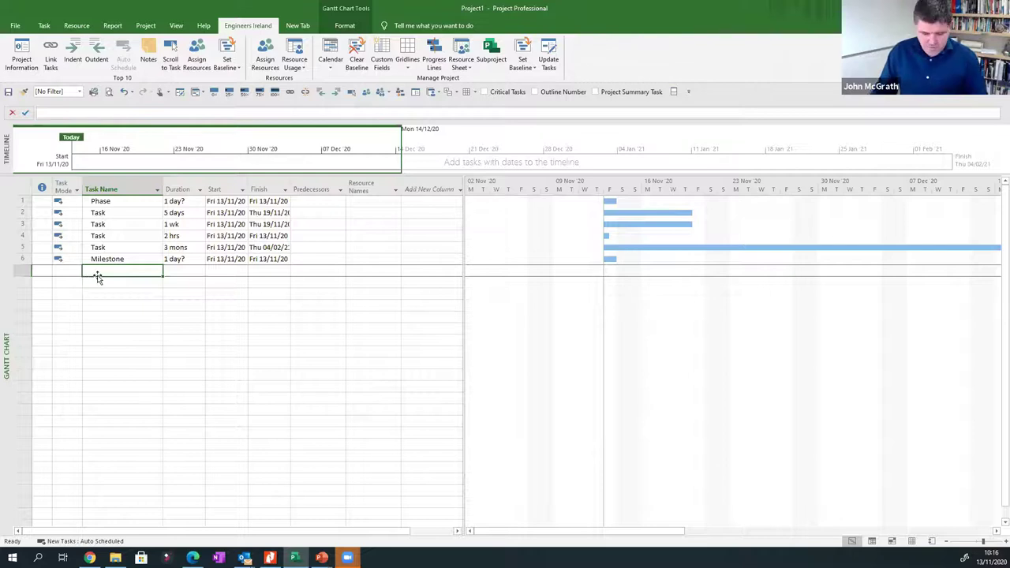
text(Ohase)
key(Return)
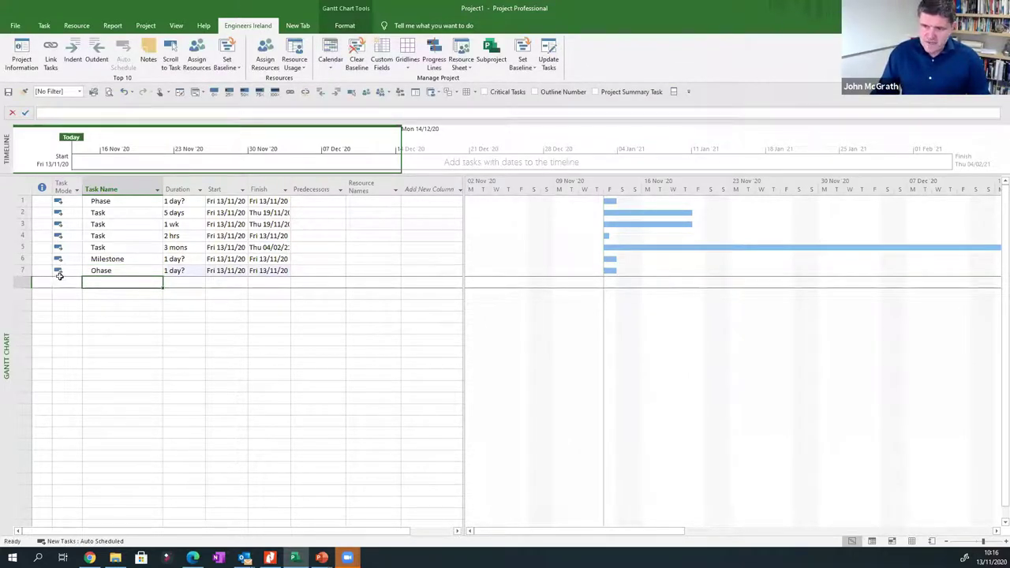
click(19, 273)
key(Delete)
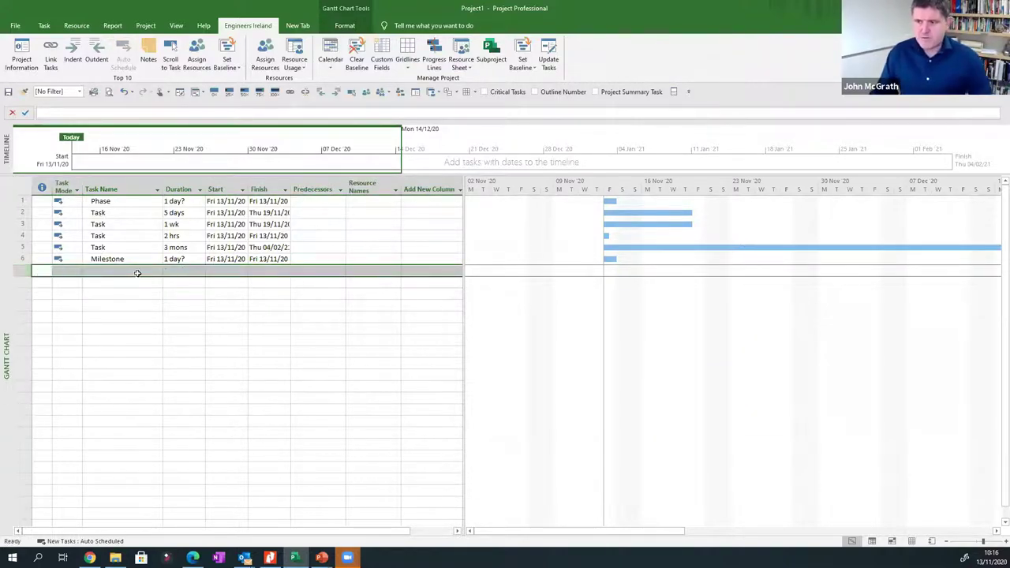
click(138, 273)
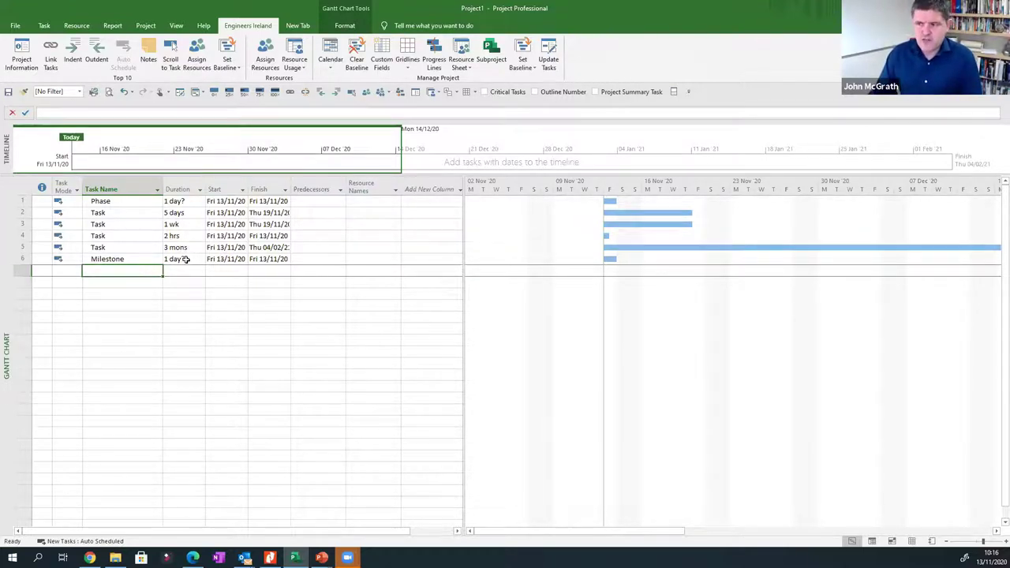
Set the duration of the Milestone row to 0 days.
click(139, 261)
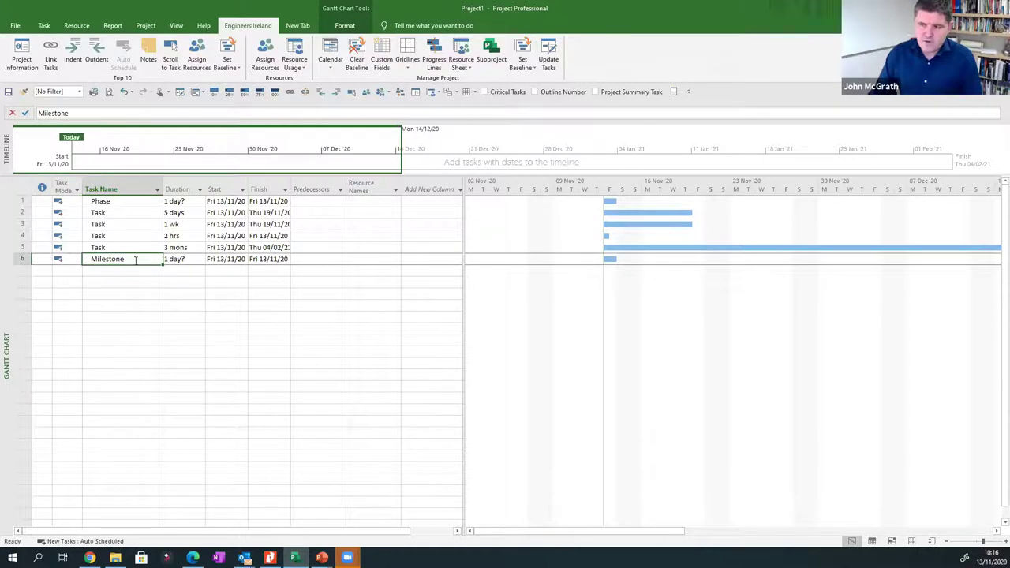
click(180, 260)
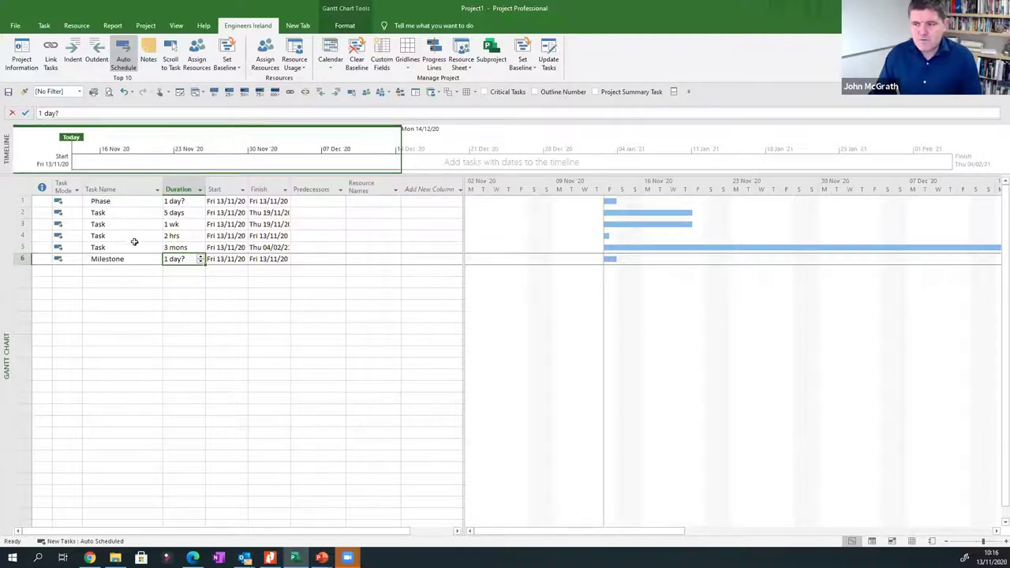
key(BackSpace)
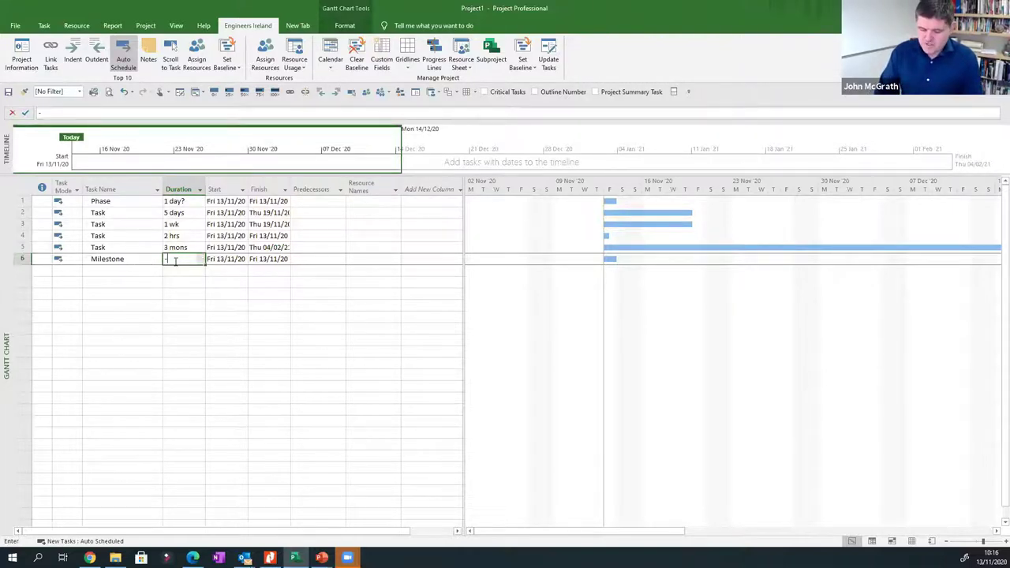
text(0)
key(Return)
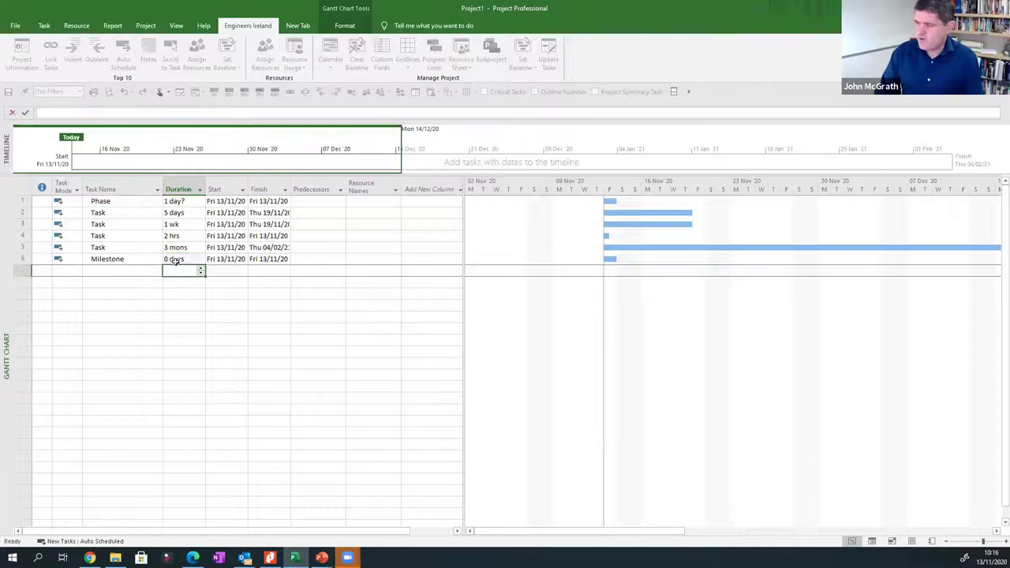
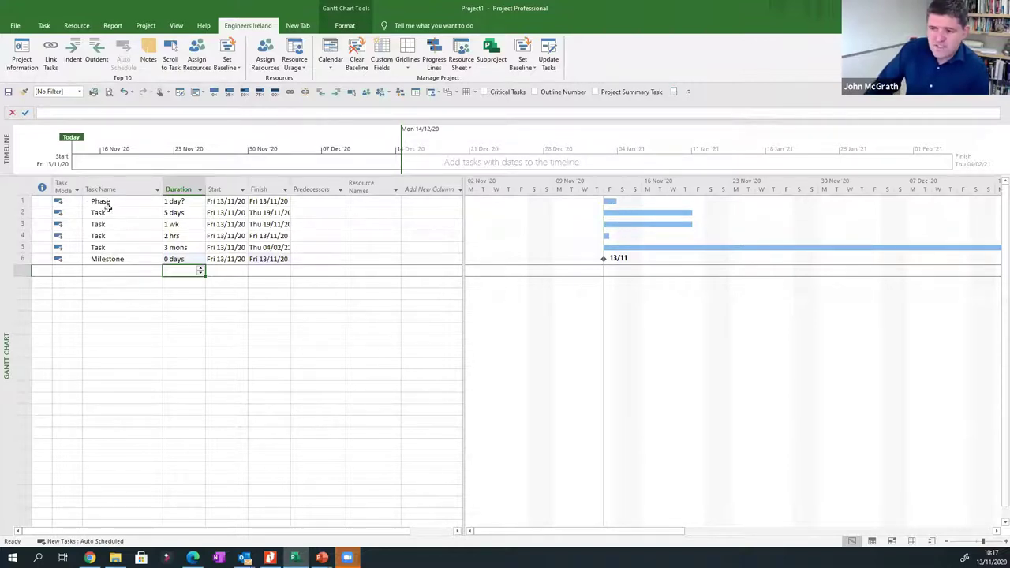
drag(109, 201, 111, 259)
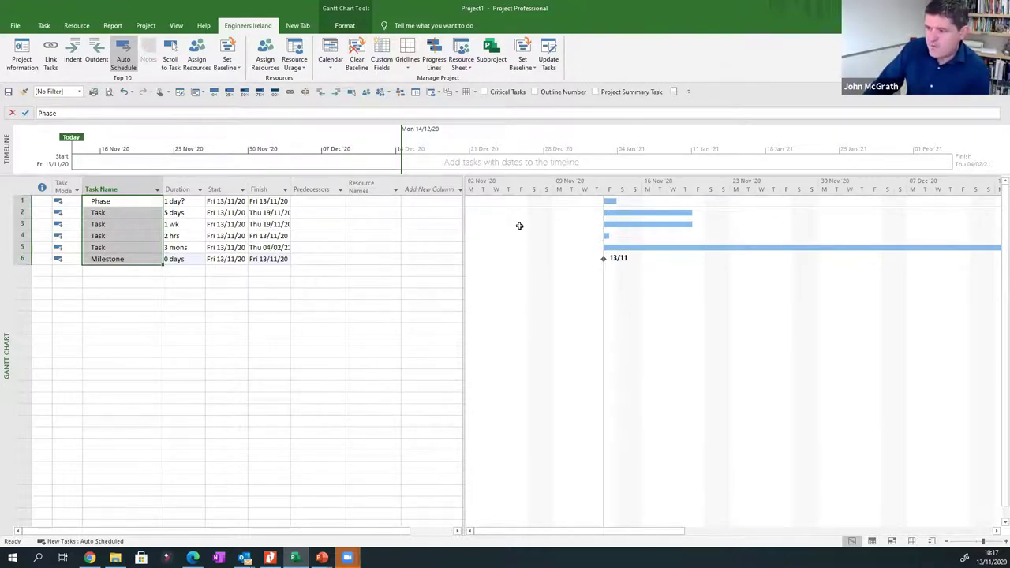
click(136, 213)
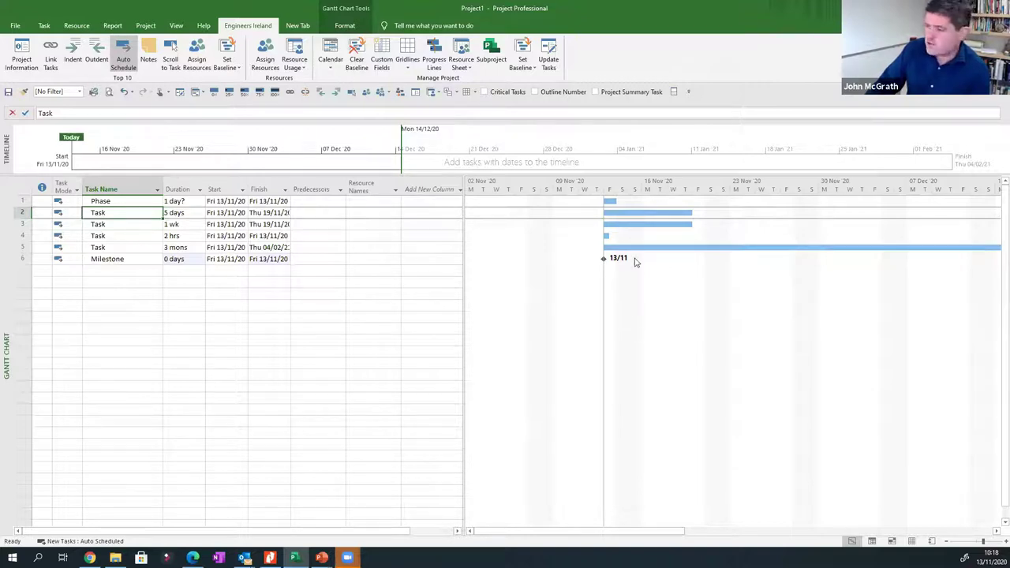
Set the timescale's non-working time to be drawn in front of task bars on the Gantt chart.
double_click(615, 187)
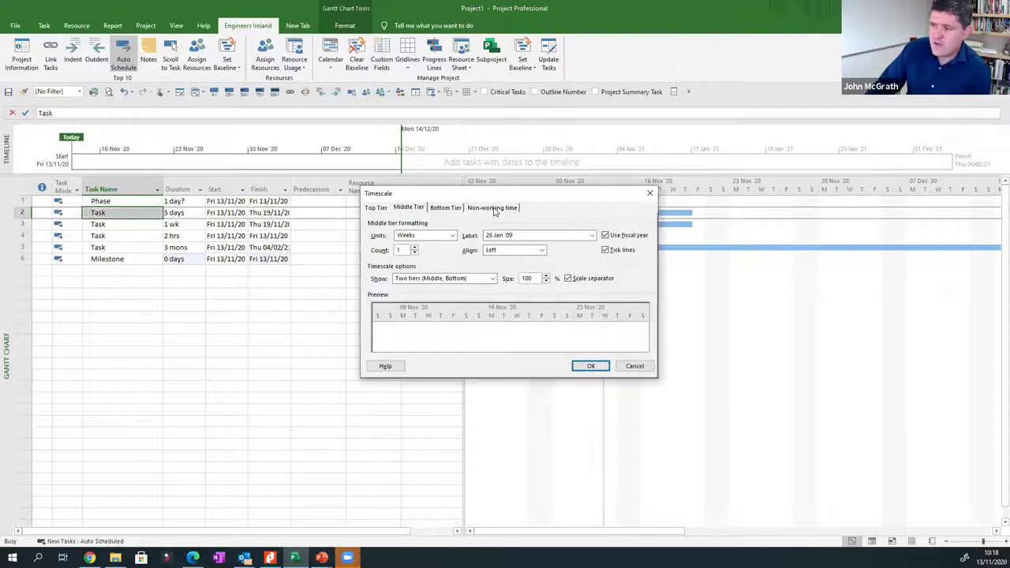
click(494, 209)
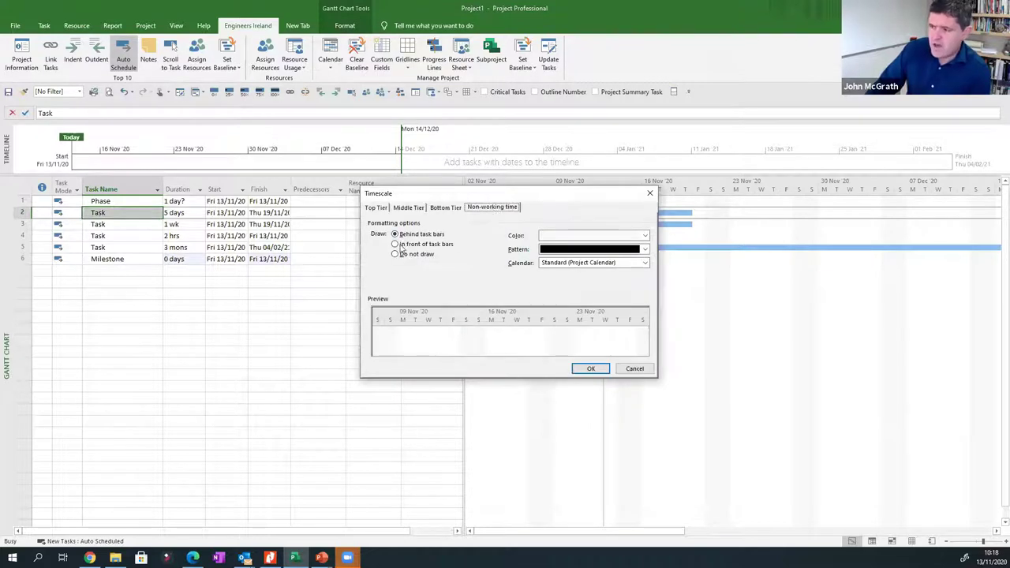
click(396, 245)
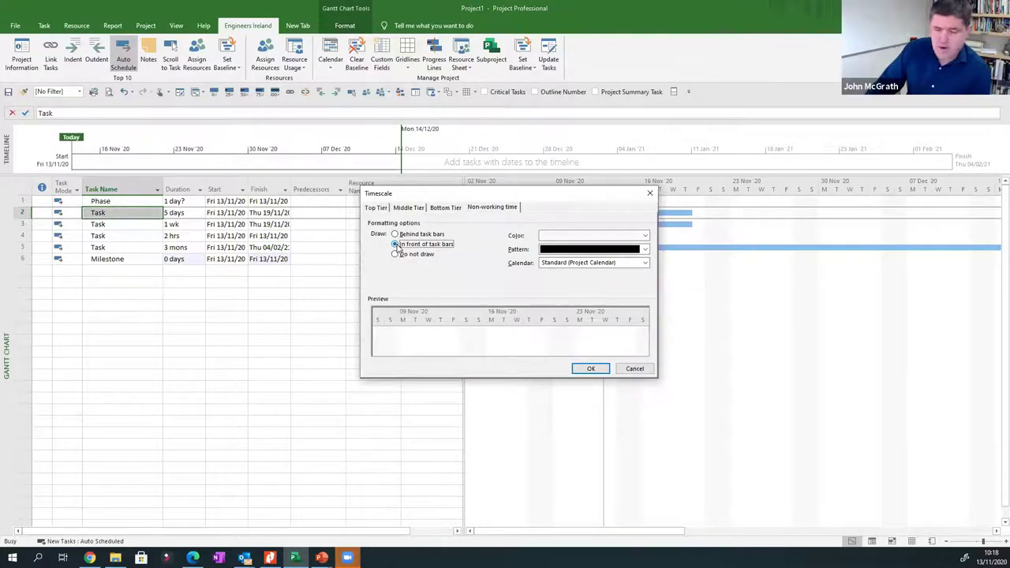
click(589, 369)
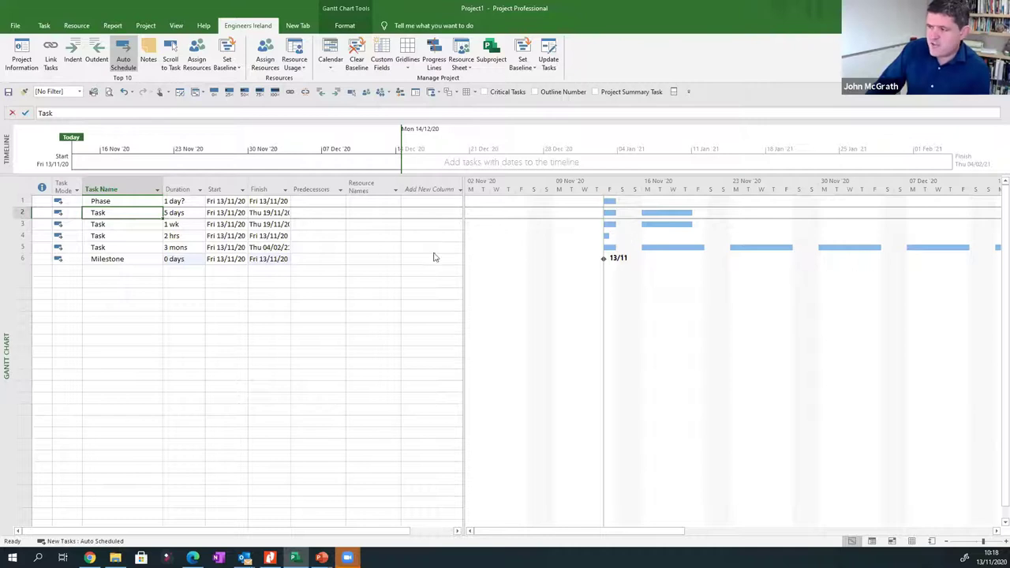
click(182, 213)
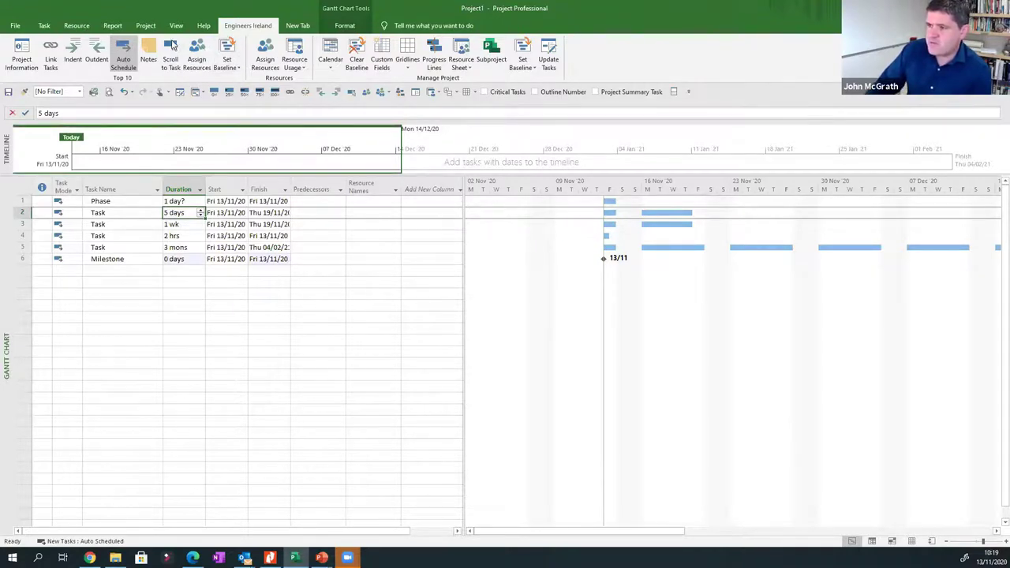
click(345, 25)
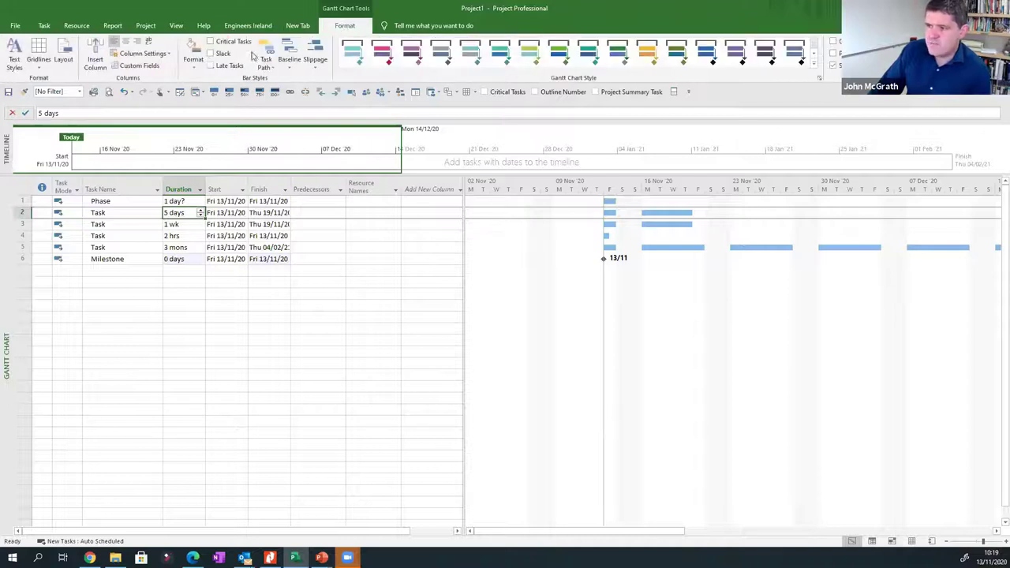
click(194, 63)
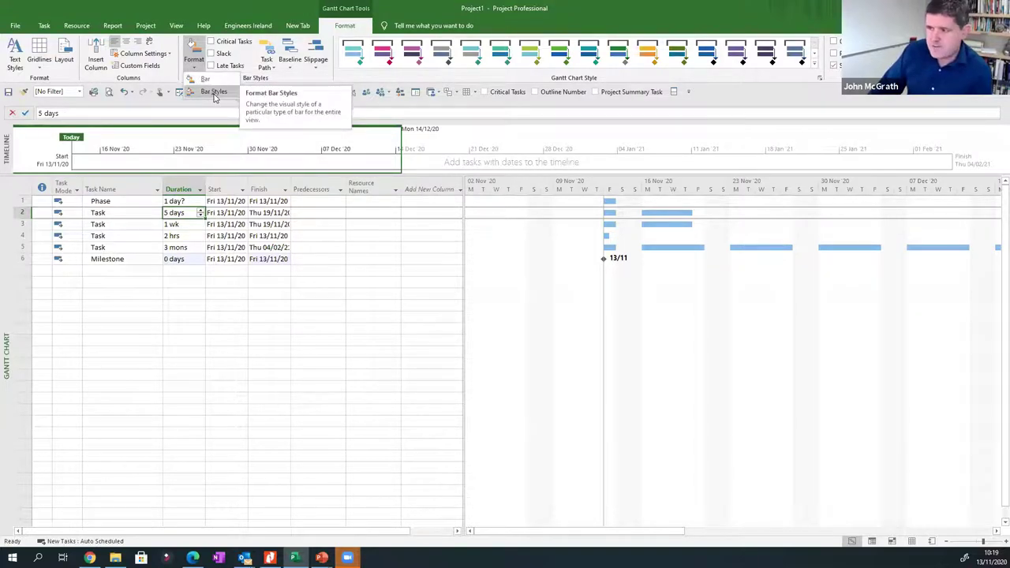
click(213, 94)
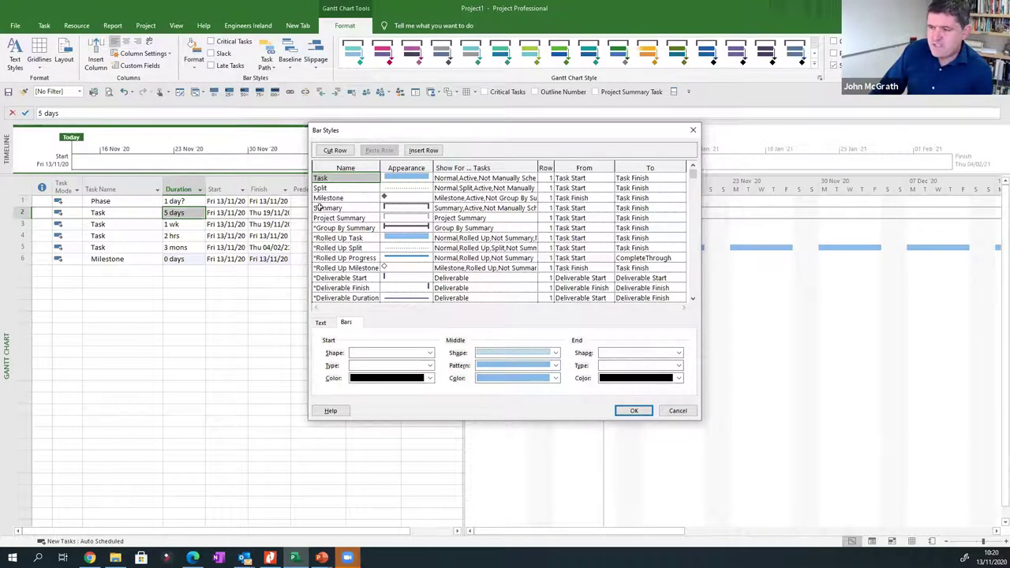
drag(371, 132, 334, 100)
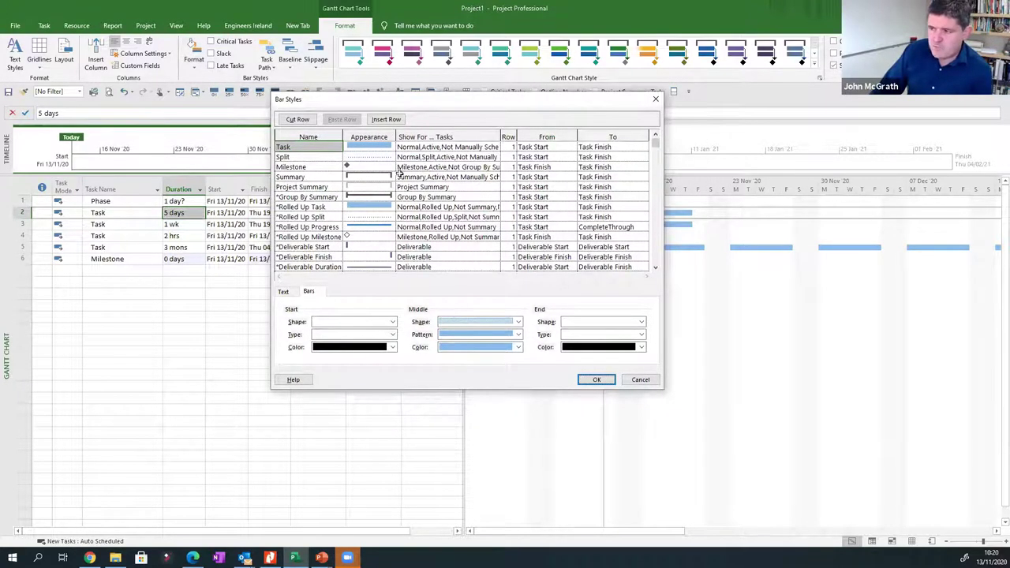
click(657, 99)
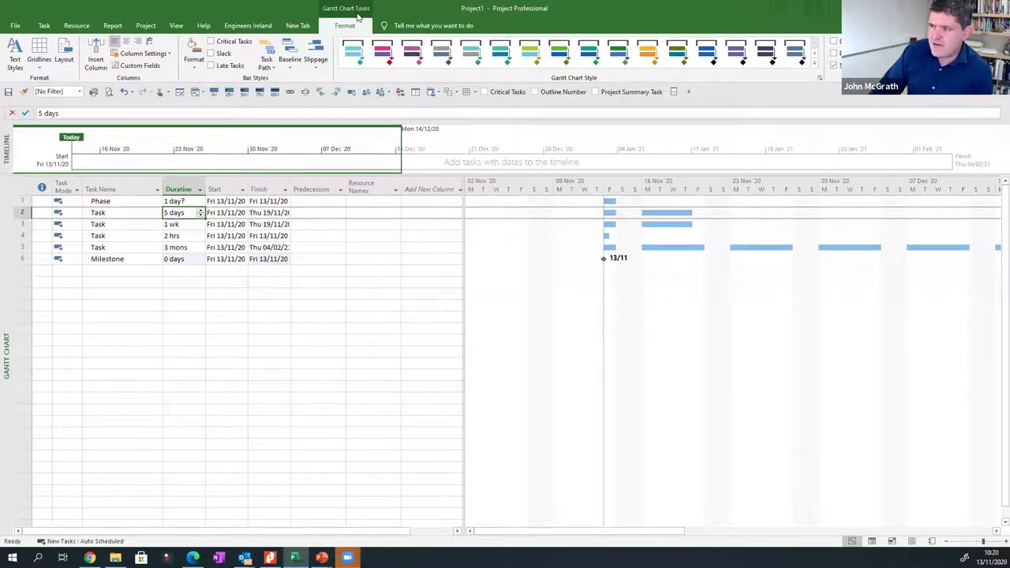
Set the Task bar style to display the Name field as text on the left side of the bars.
click(191, 67)
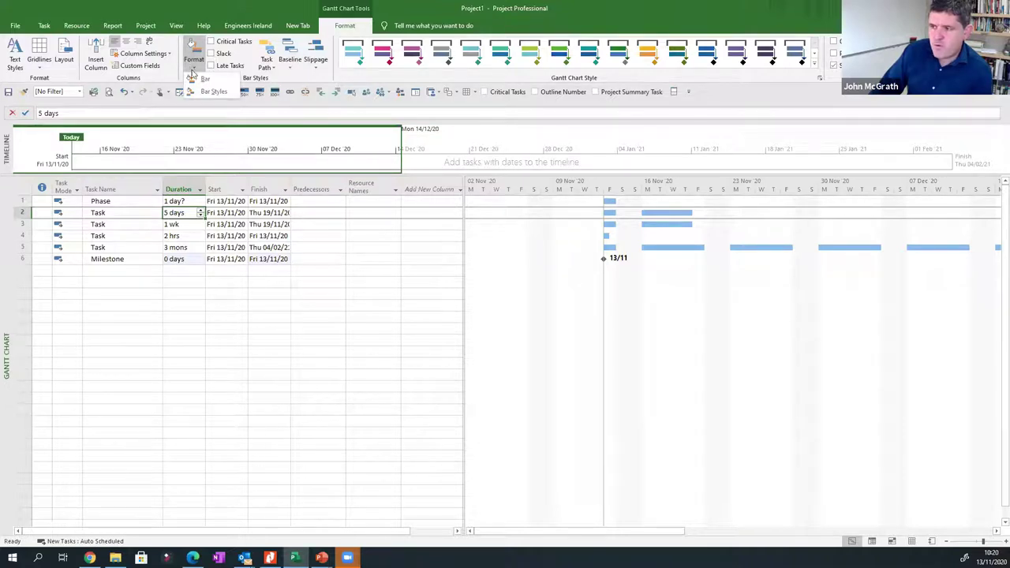
click(191, 70)
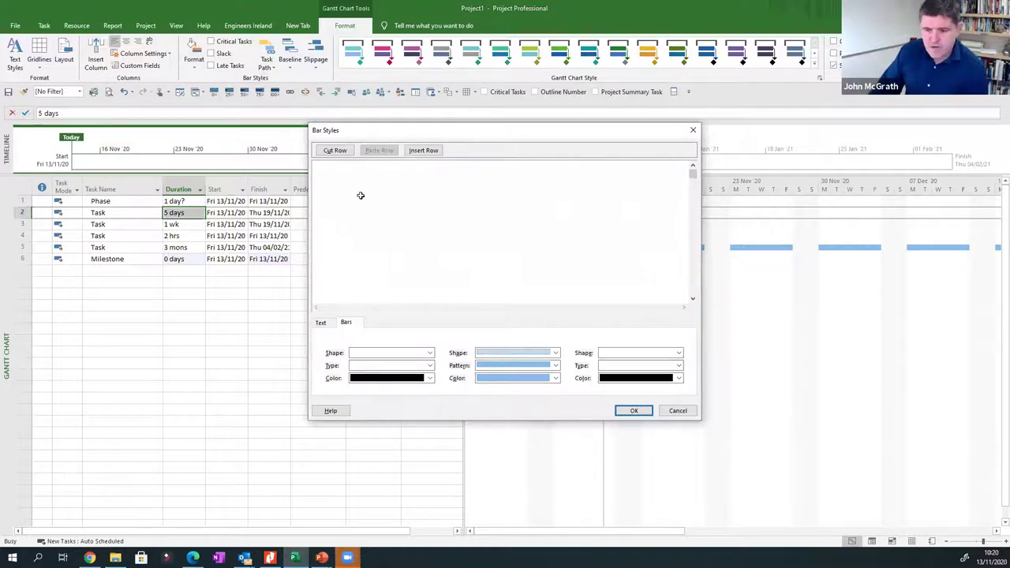
click(332, 325)
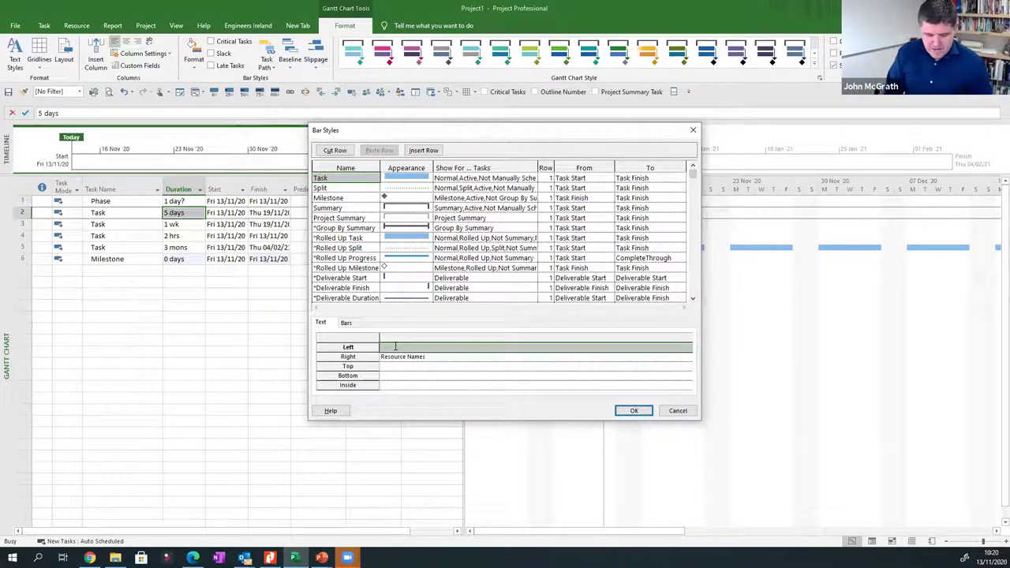
click(395, 346)
text(Name)
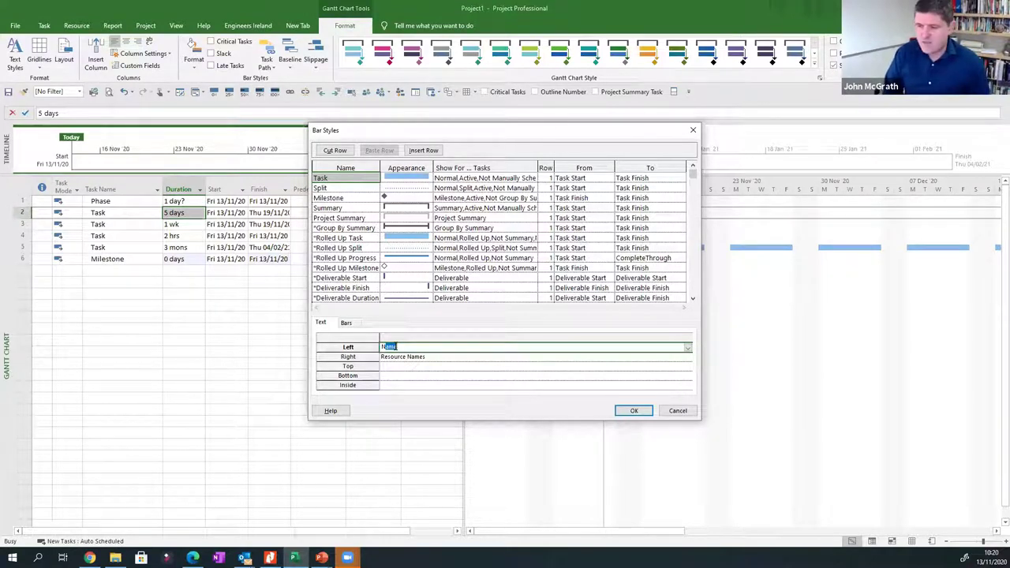
key(Return)
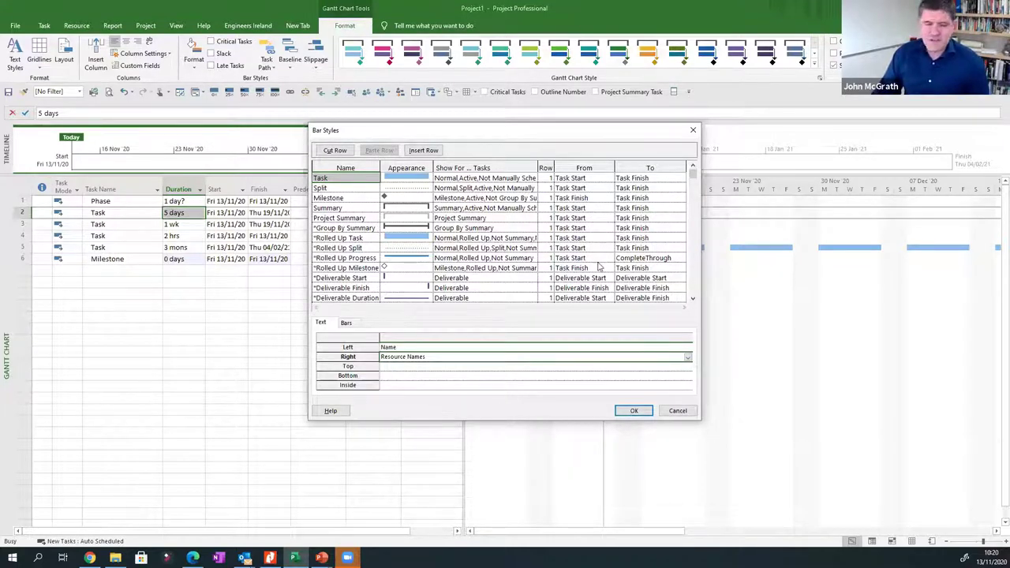
key(Return)
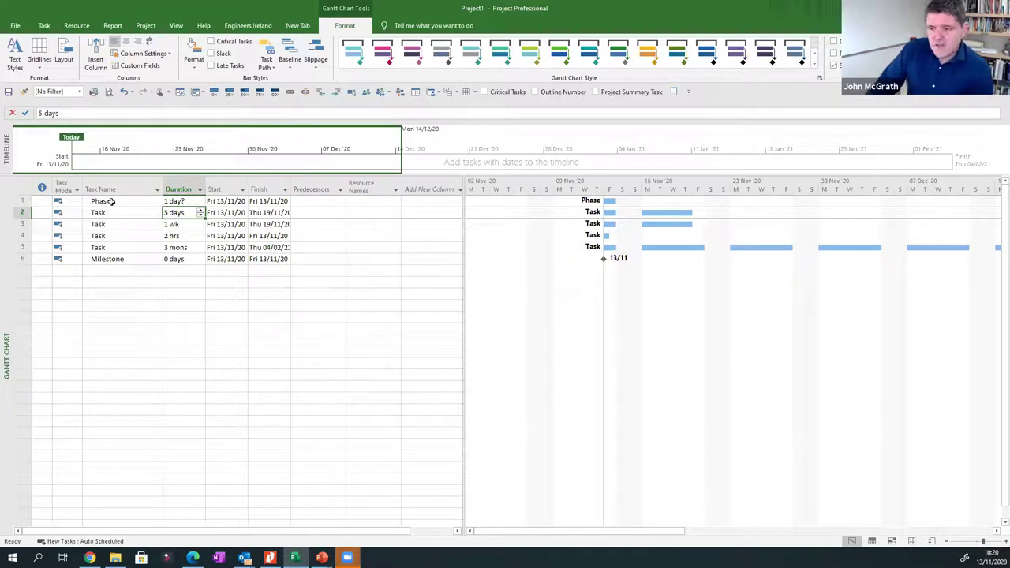
drag(112, 201, 113, 259)
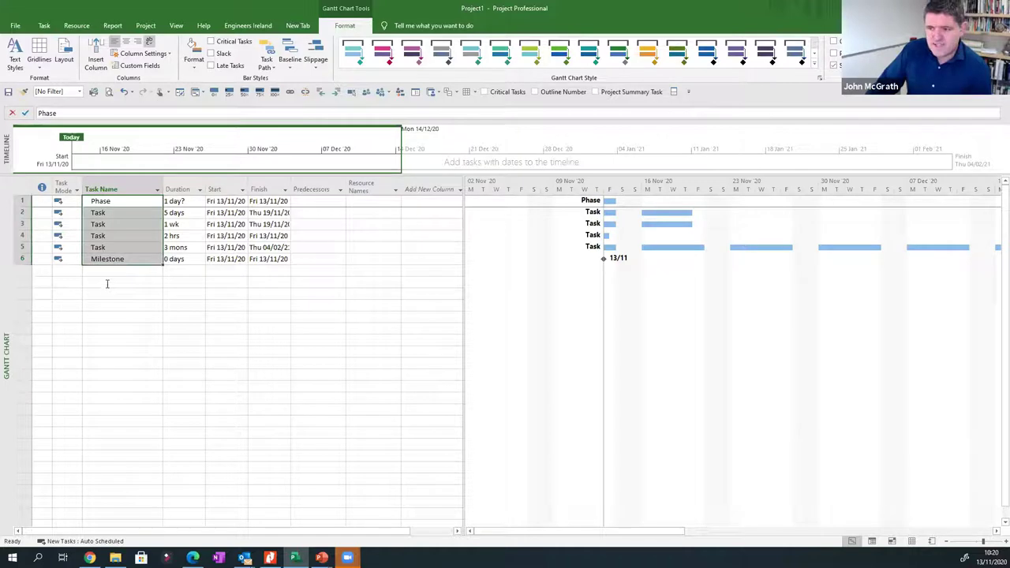
click(105, 282)
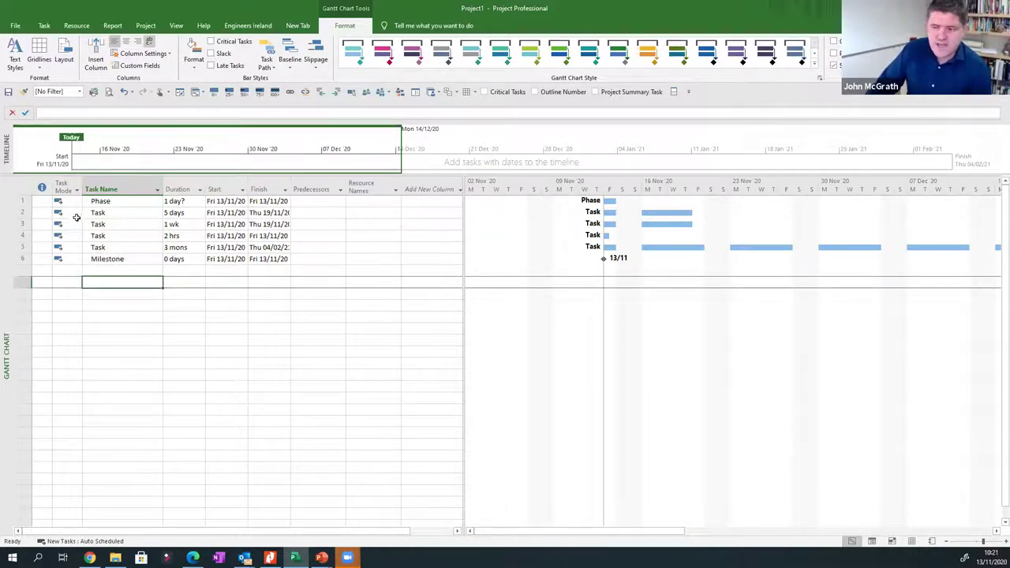
drag(118, 212, 123, 258)
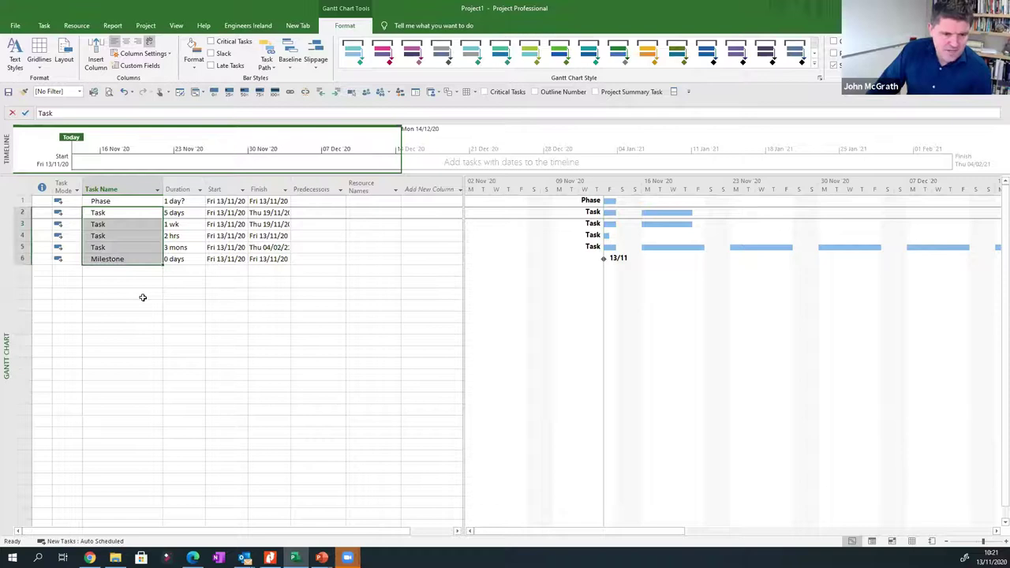
click(119, 202)
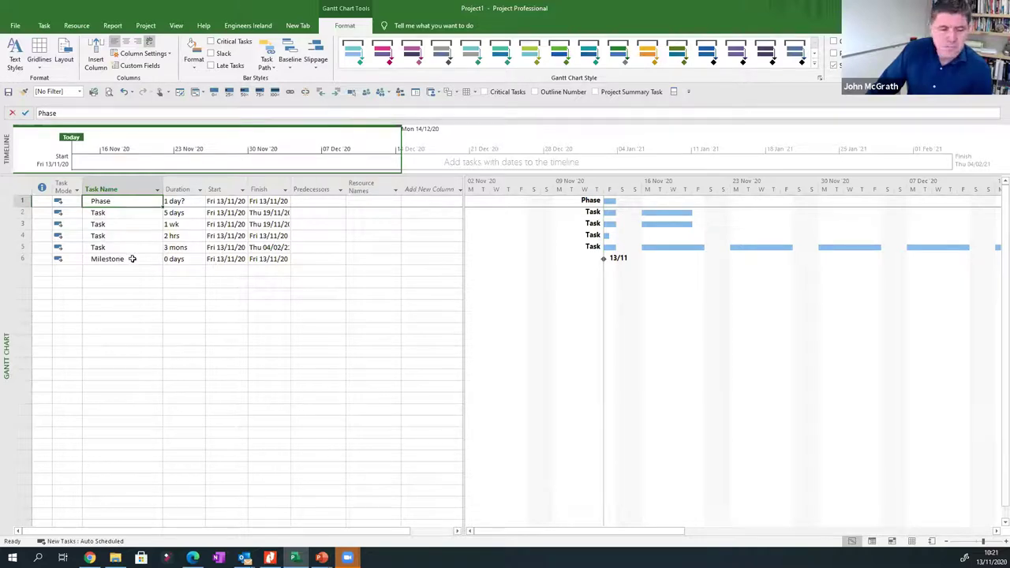
Link the four Task rows and the Milestone in sequence and indent them beneath Phase.
drag(122, 213, 123, 259)
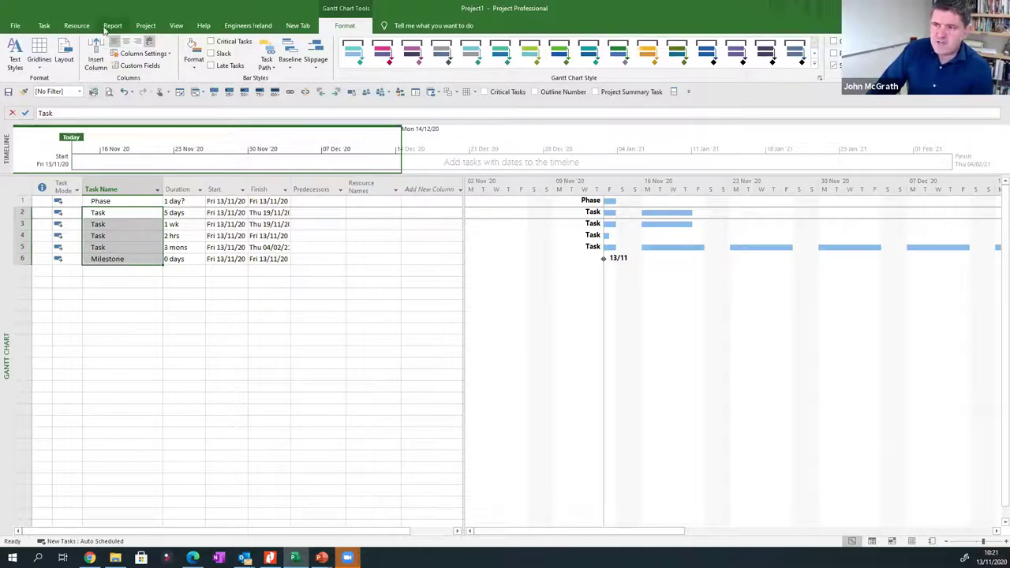
click(44, 25)
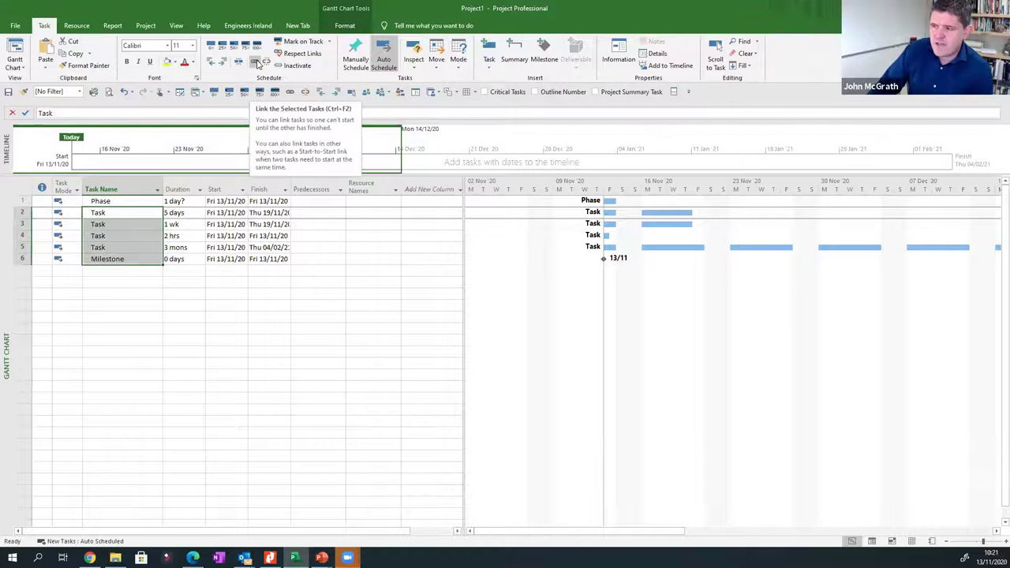
click(258, 64)
click(222, 63)
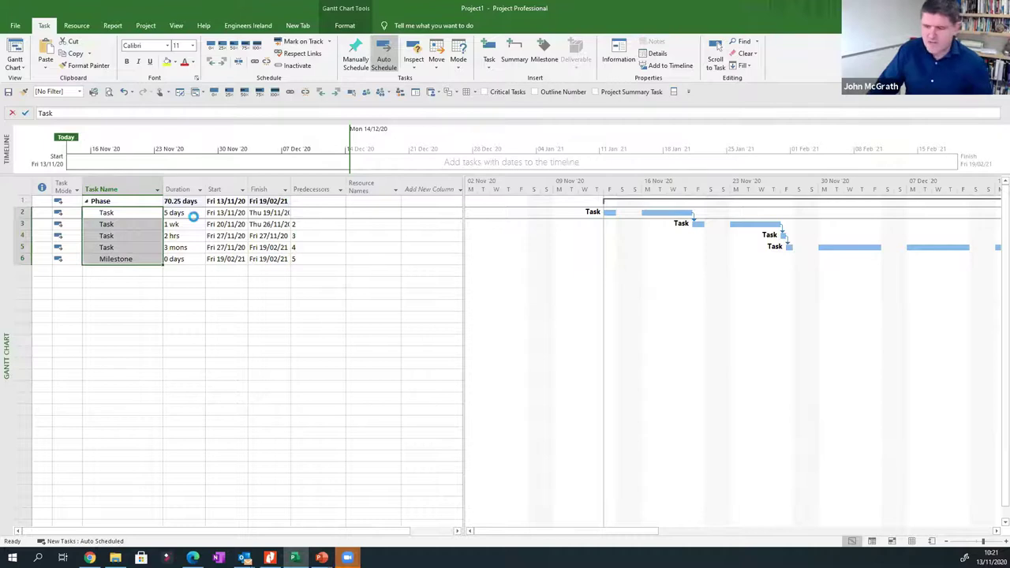
Outdent the four Task rows and the Milestone and remove the links between them.
key(alt+shift+Left)
key(ctrl+shift+F2)
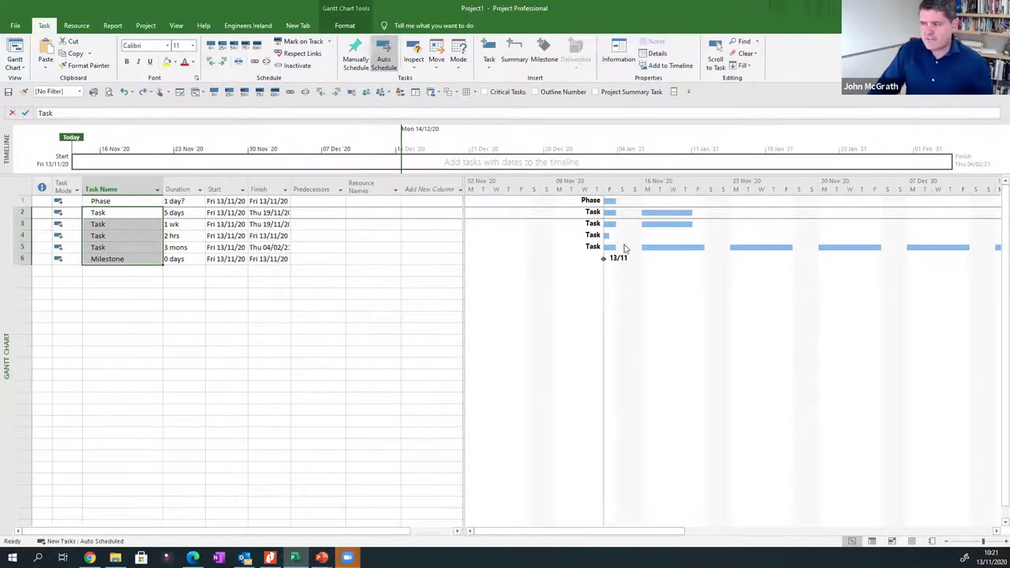
click(118, 259)
Link the four Task rows and the Milestone in sequence again and make them subtasks of Phase.
drag(115, 213, 111, 261)
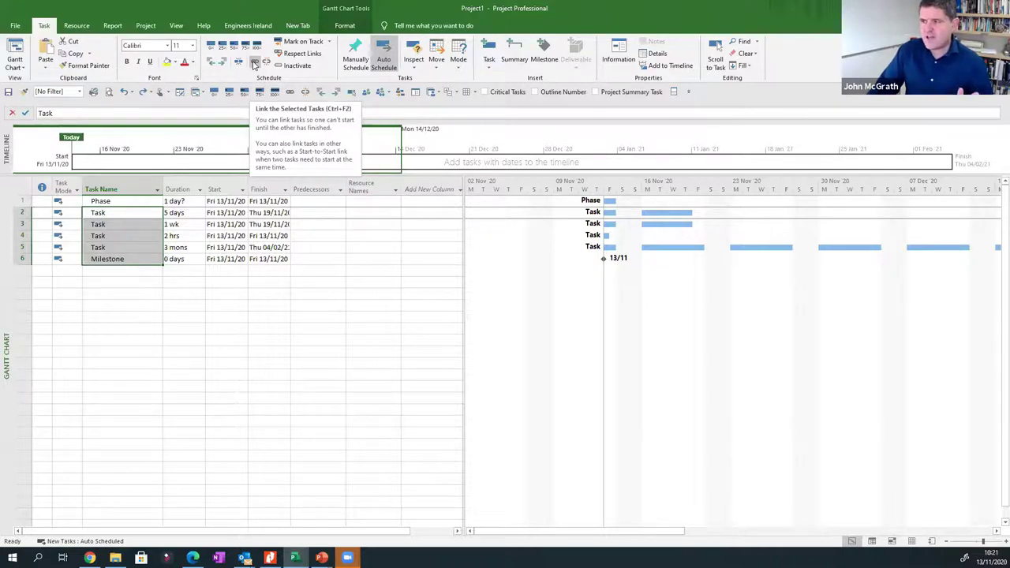
click(255, 64)
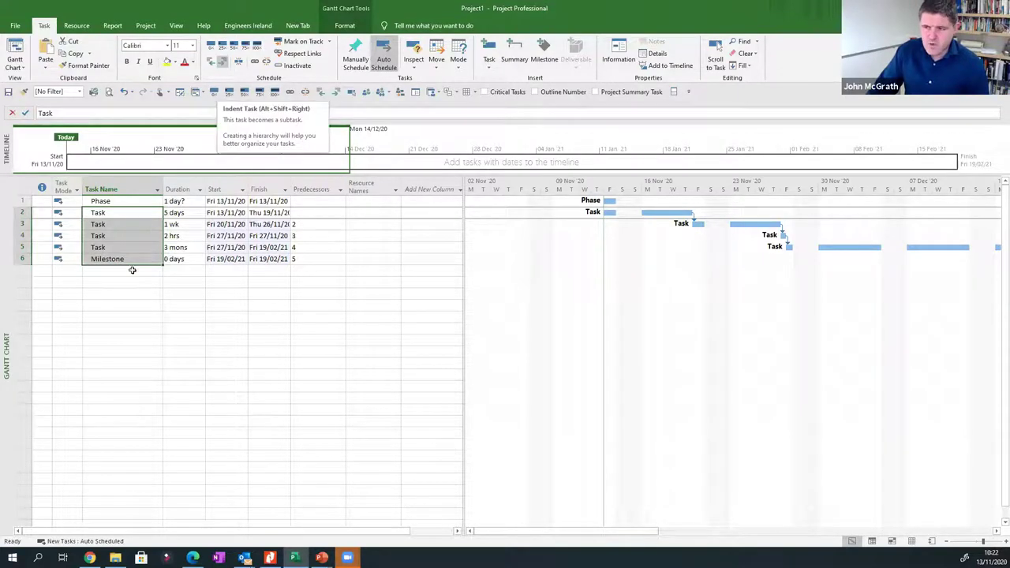
key(alt+shift+Right)
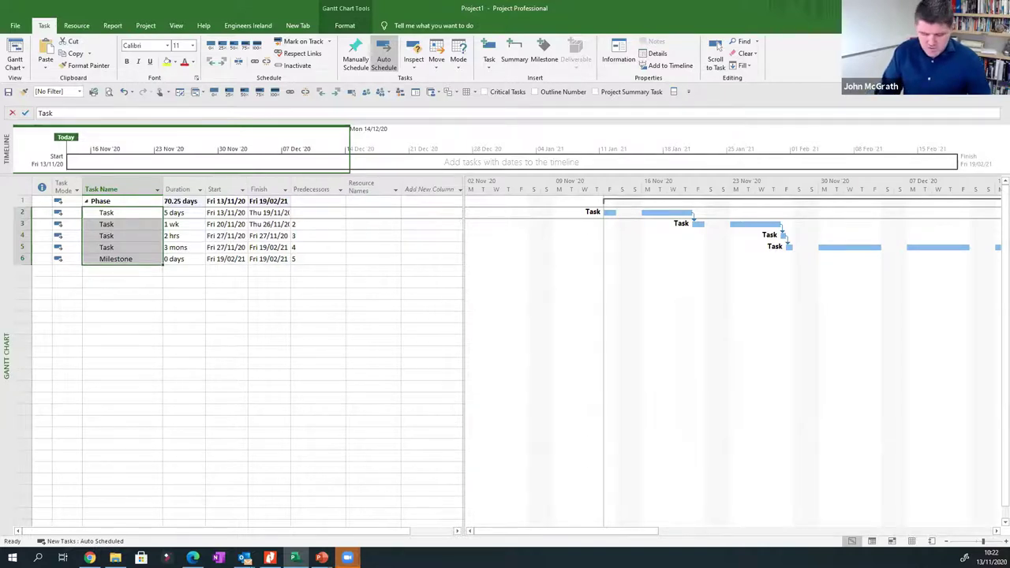
Set the duration of the fourth Task under Phase to 2 days.
click(188, 247)
text(2d)
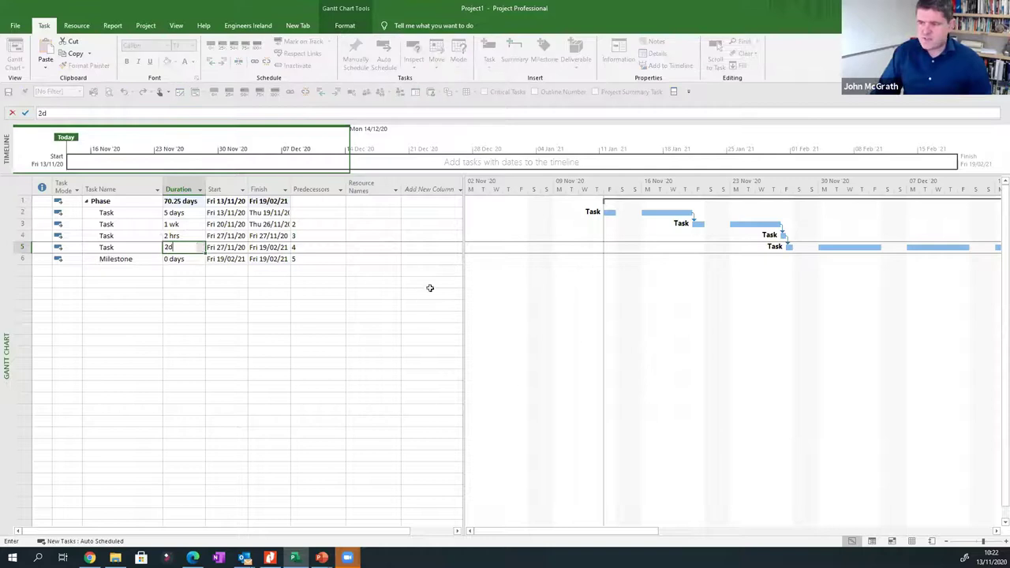
key(Return)
click(355, 289)
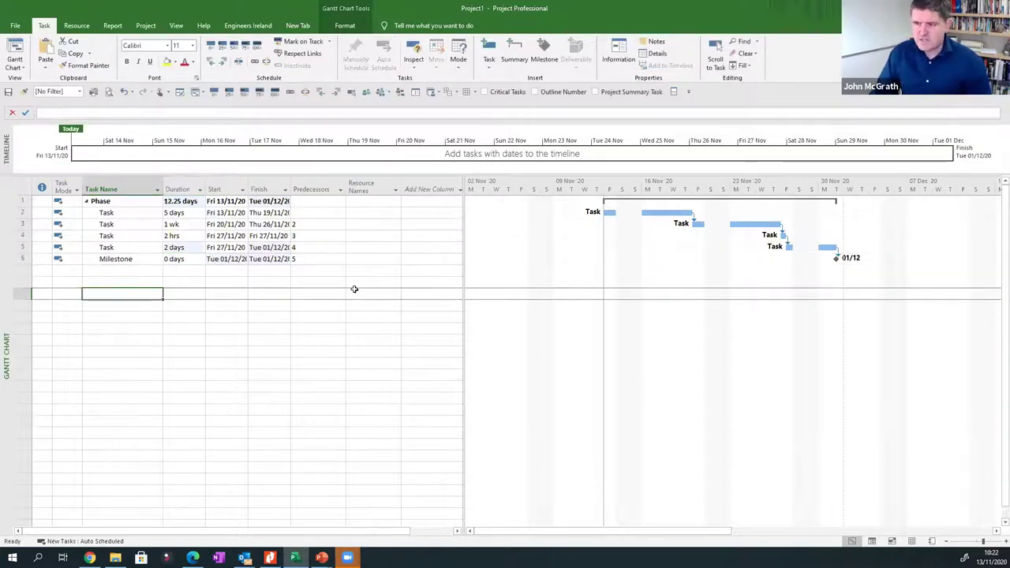
Collapse Phase, duplicate it with its subtasks three times, and expand the remaining collapsed copy.
click(87, 201)
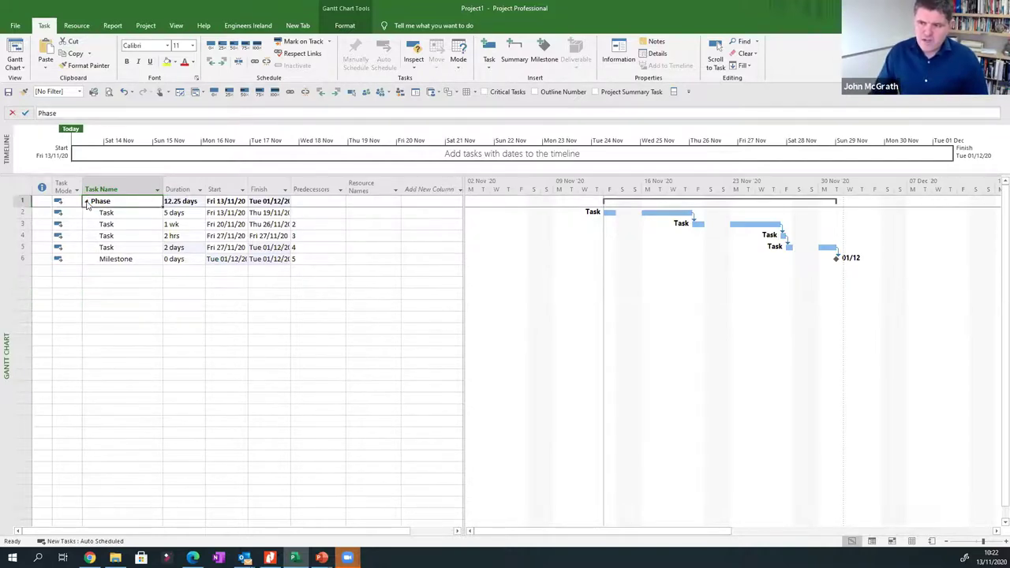
click(21, 201)
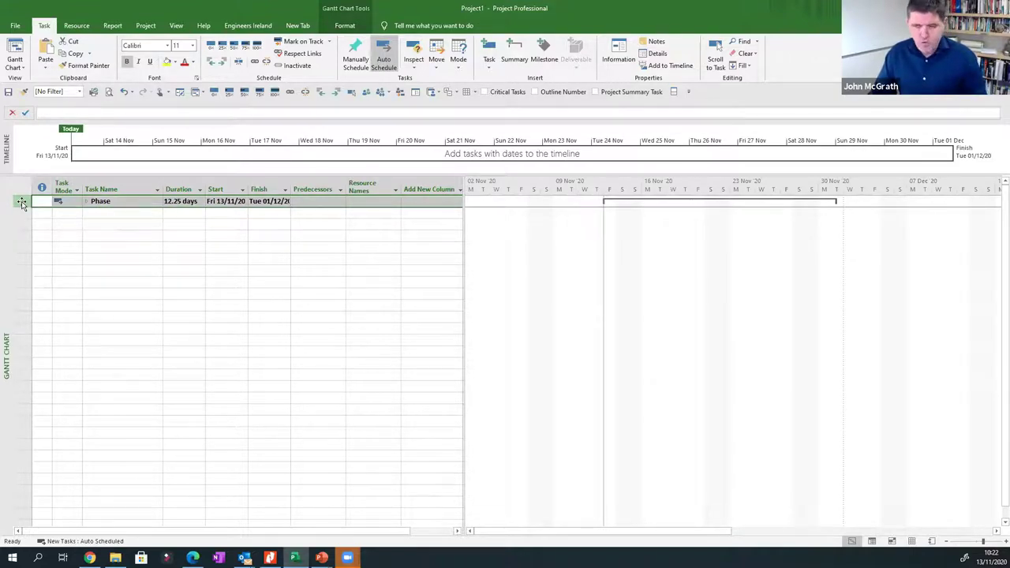
key(ctrl+v)
key(ctrl+v)
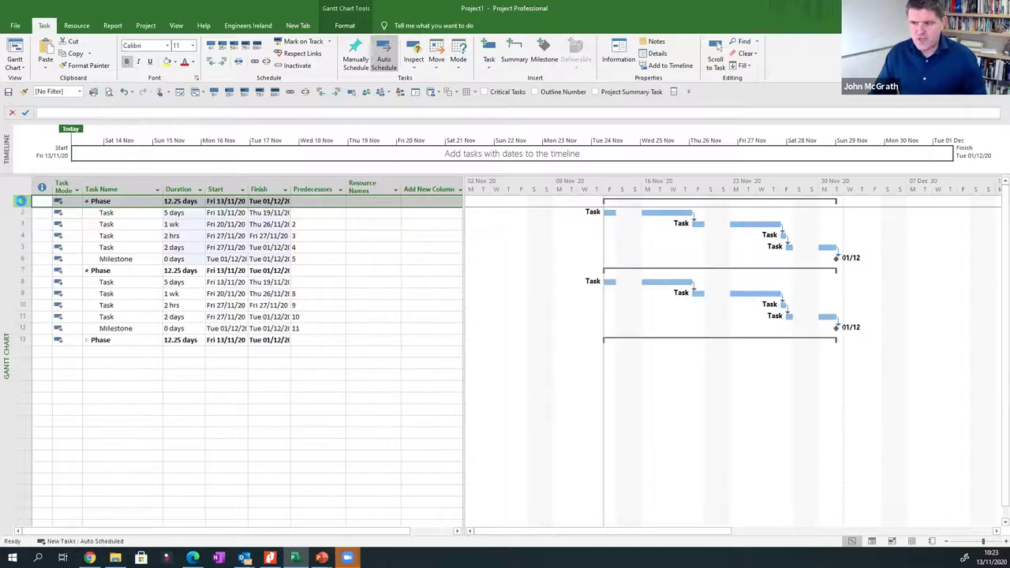
key(ctrl+v)
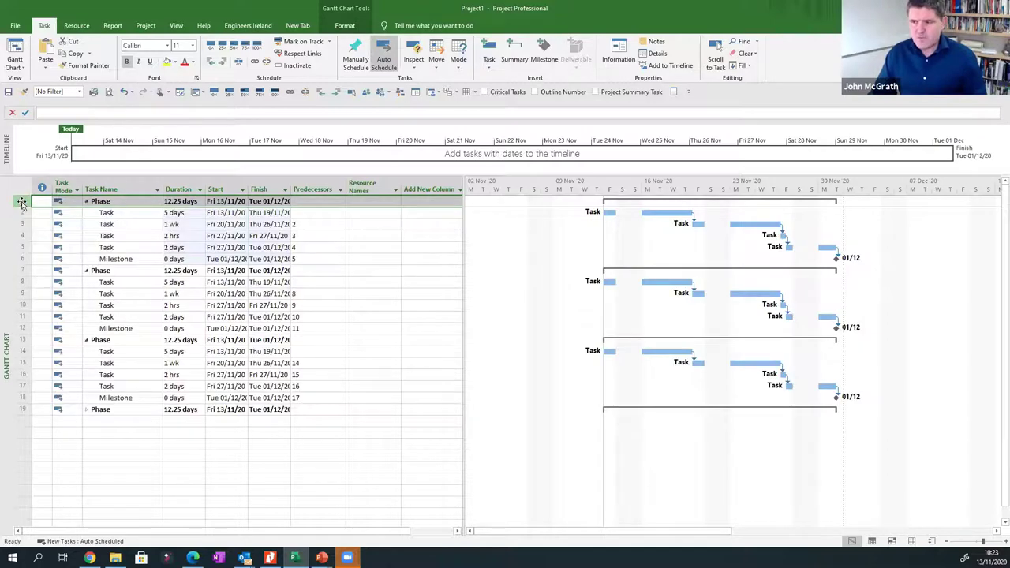
click(87, 414)
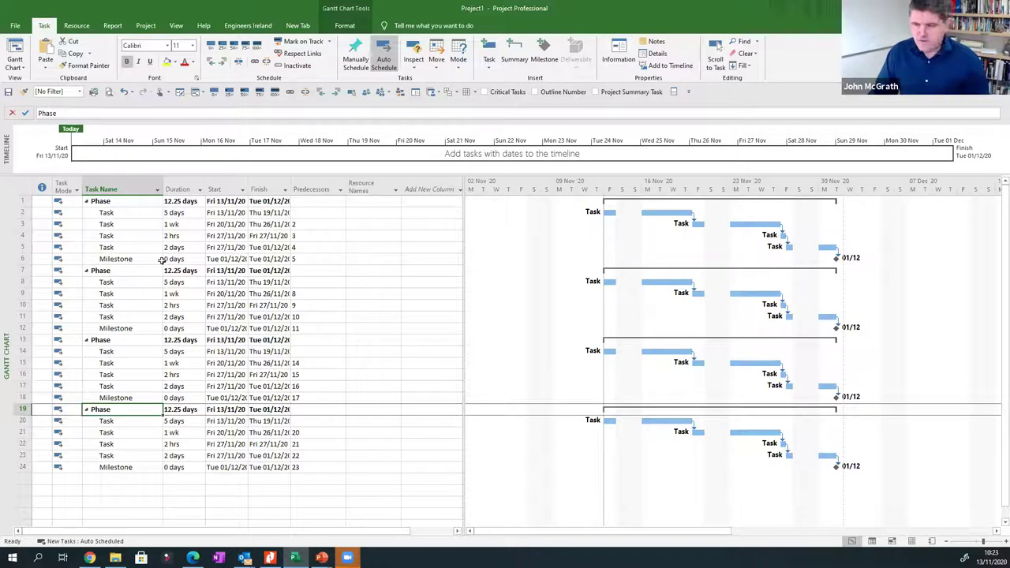
Link the first Phase summary row to the second Phase summary row.
click(128, 203)
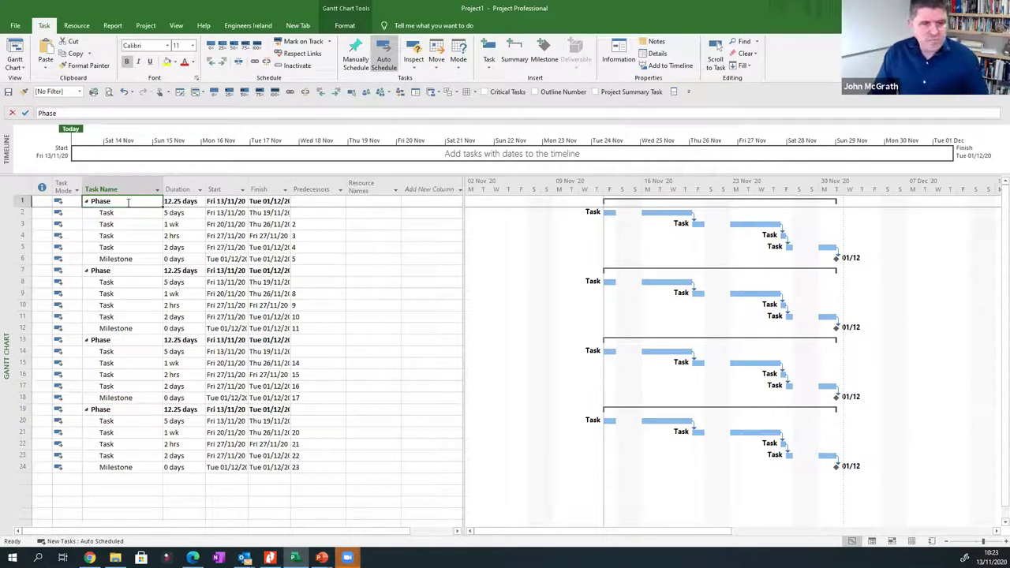
ctrl+click(121, 272)
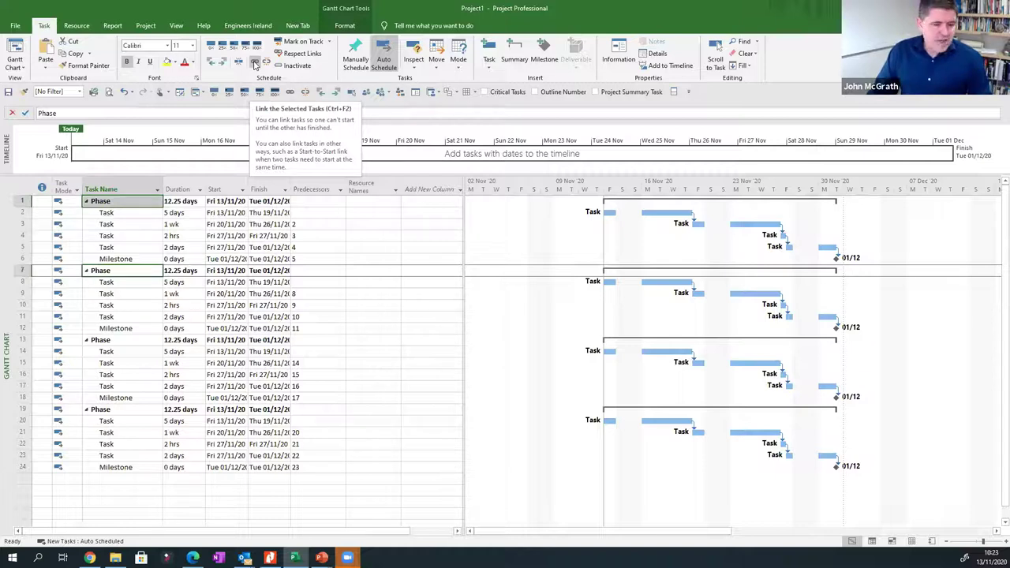
click(254, 65)
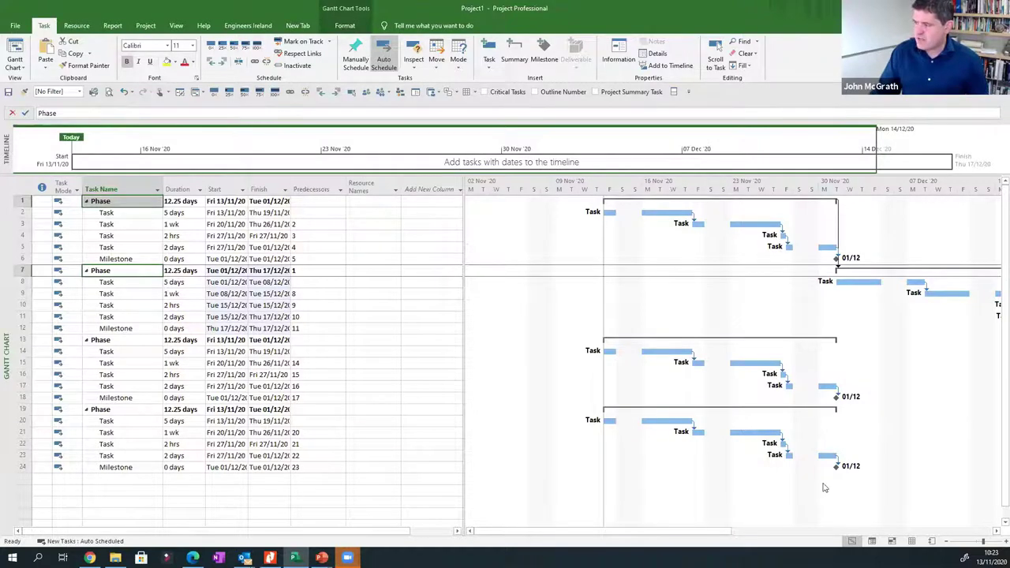
Delete the finish-to-start dependency between the first two Phase summary rows.
scroll(839, 424, down, 1)
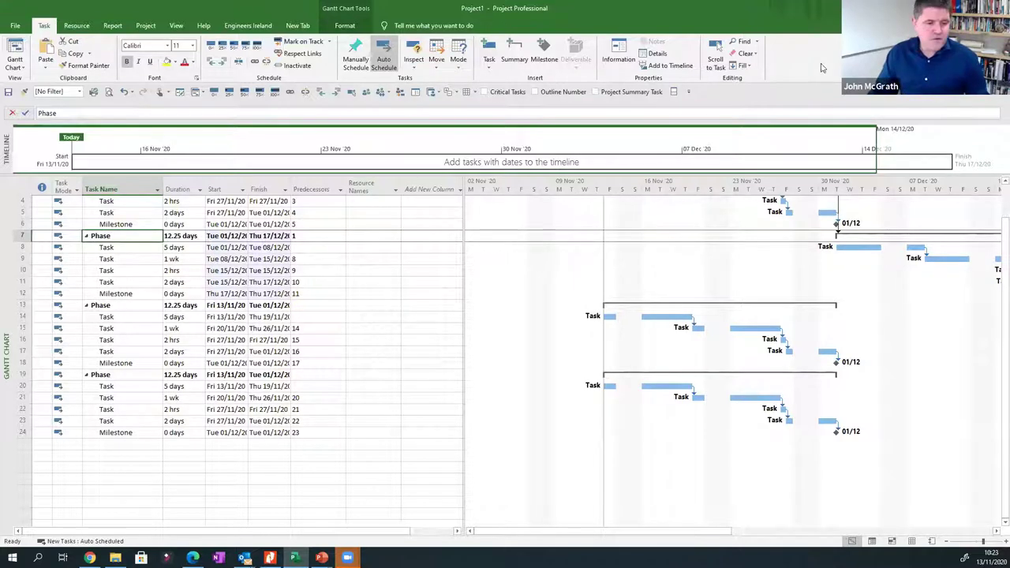
scroll(797, 338, up, 1)
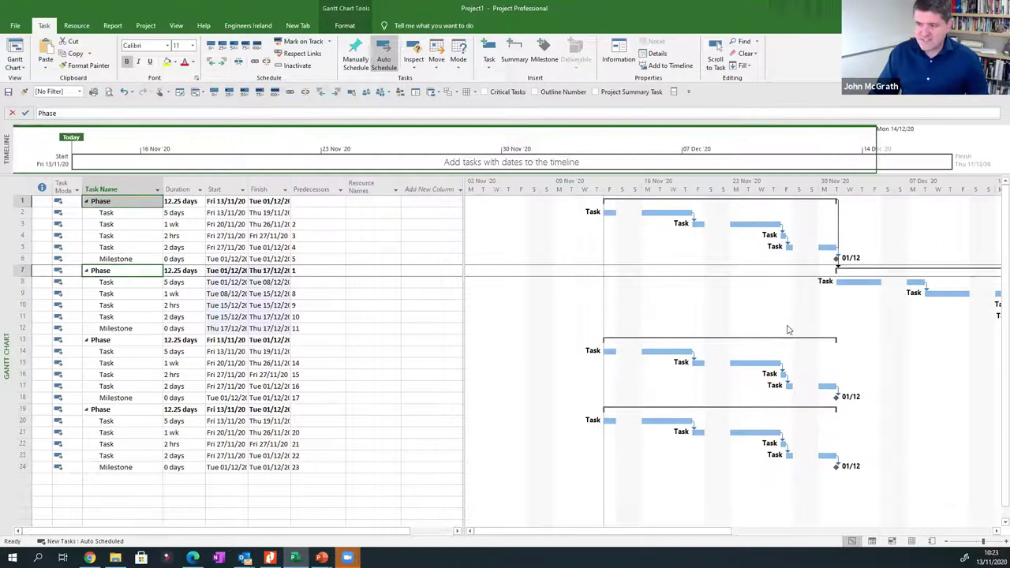
double_click(840, 222)
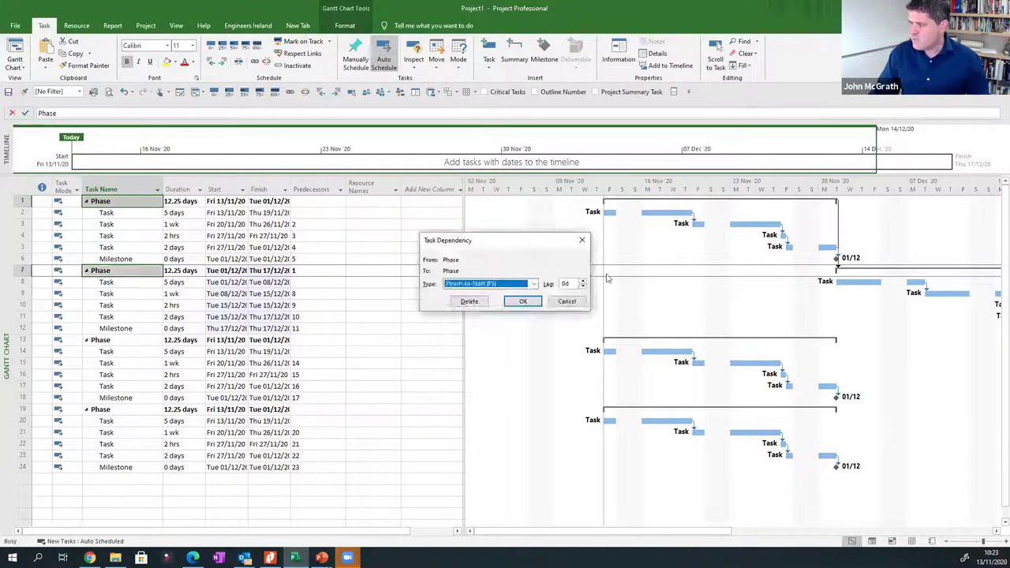
click(469, 301)
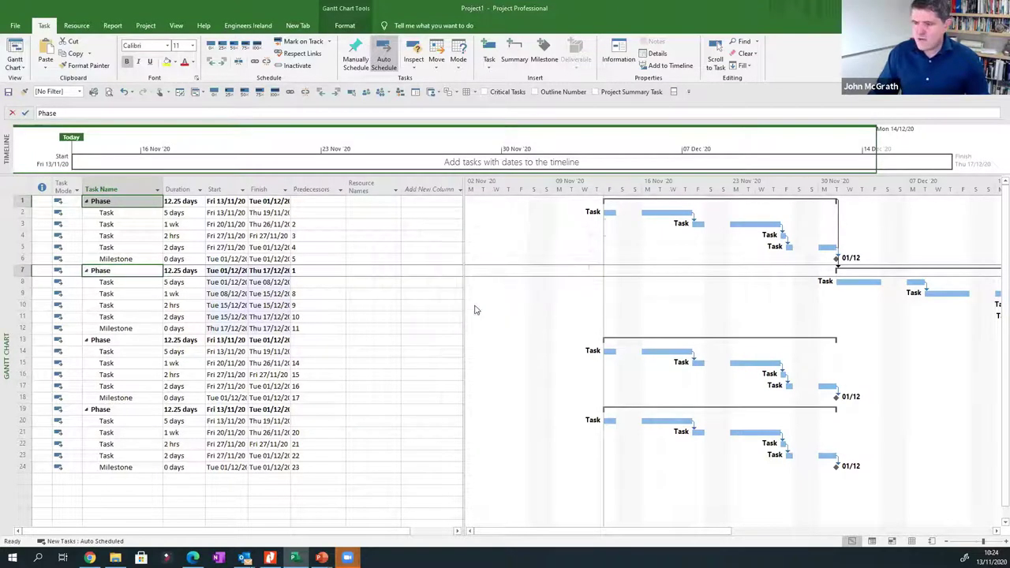
Link the first phase's Milestone to the first Task of both the second and the third phase.
click(112, 259)
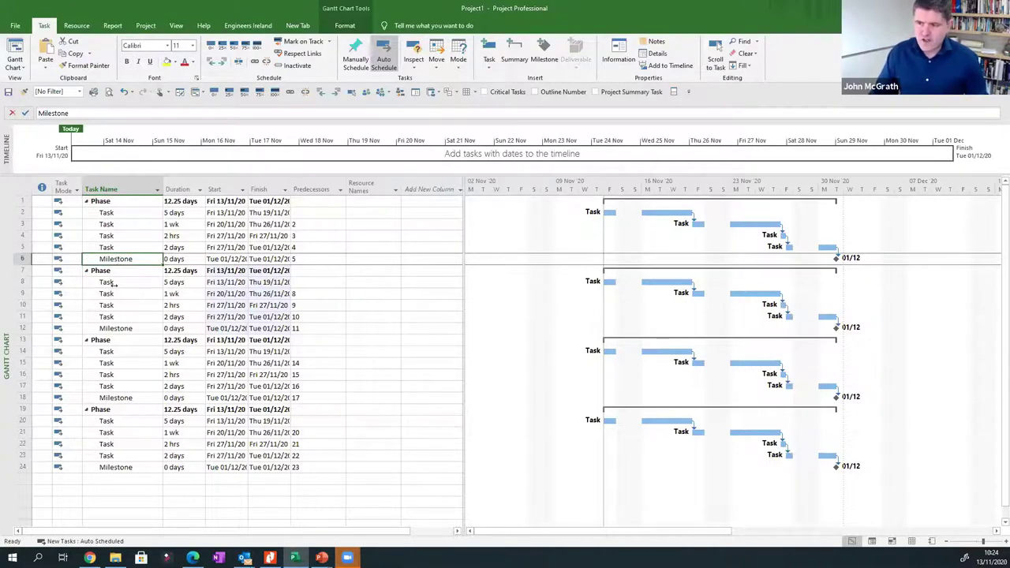
ctrl+click(112, 282)
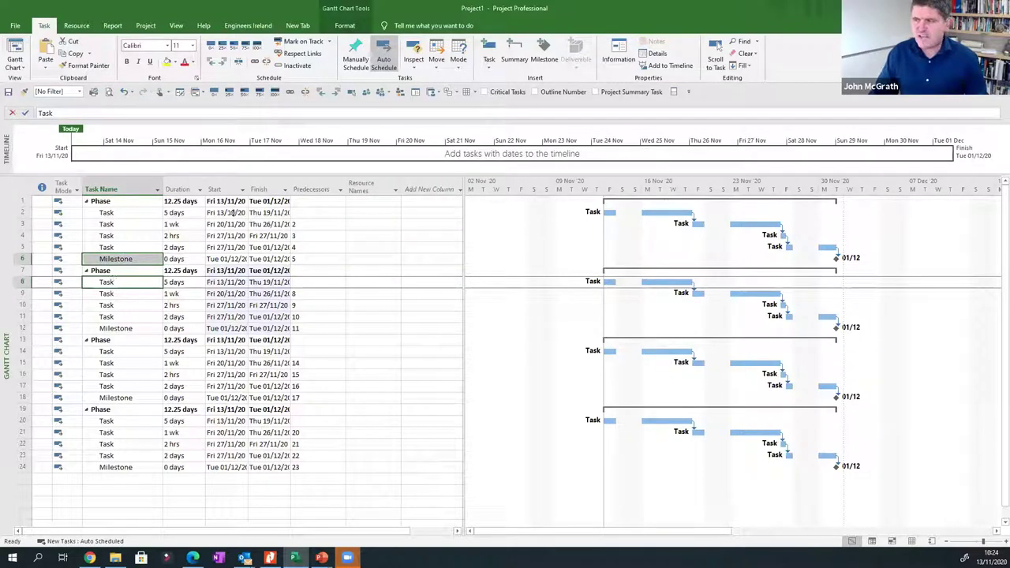
click(255, 63)
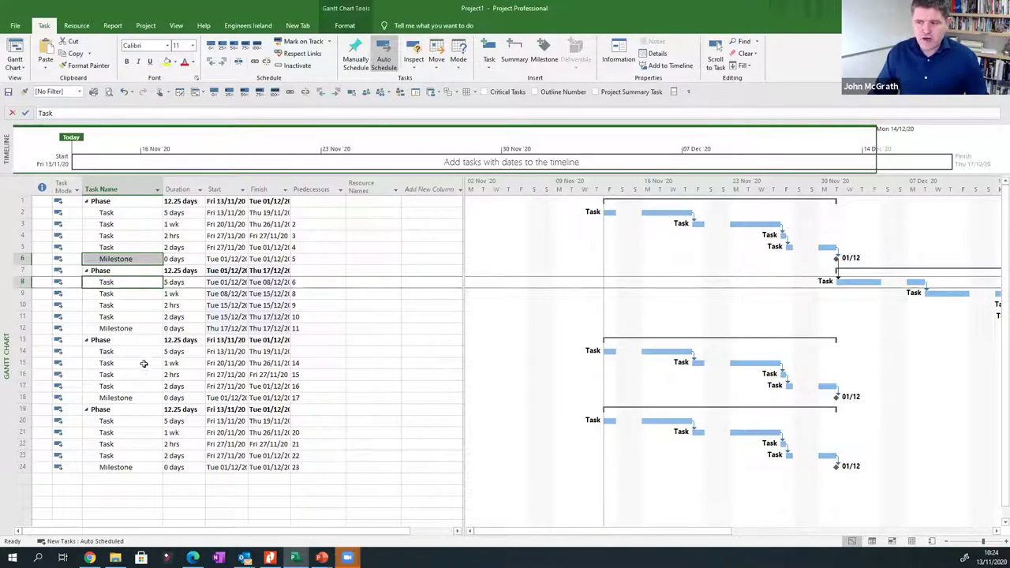
click(122, 257)
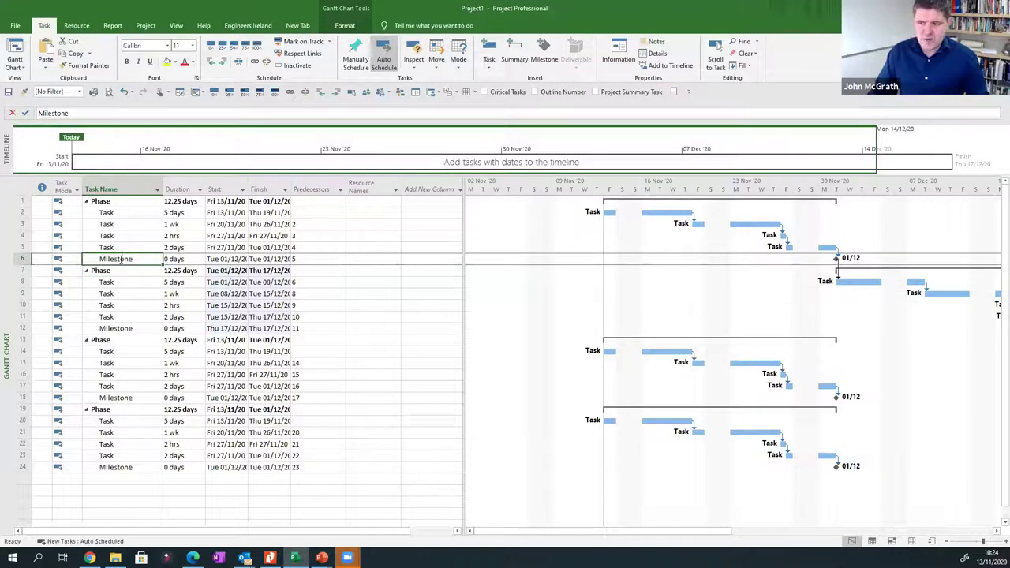
ctrl+click(117, 352)
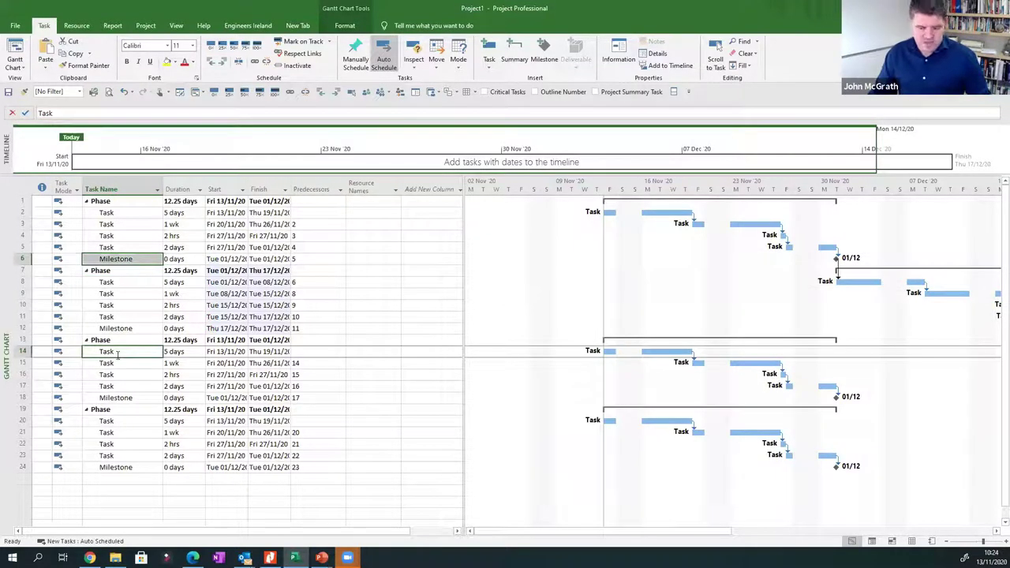
click(255, 62)
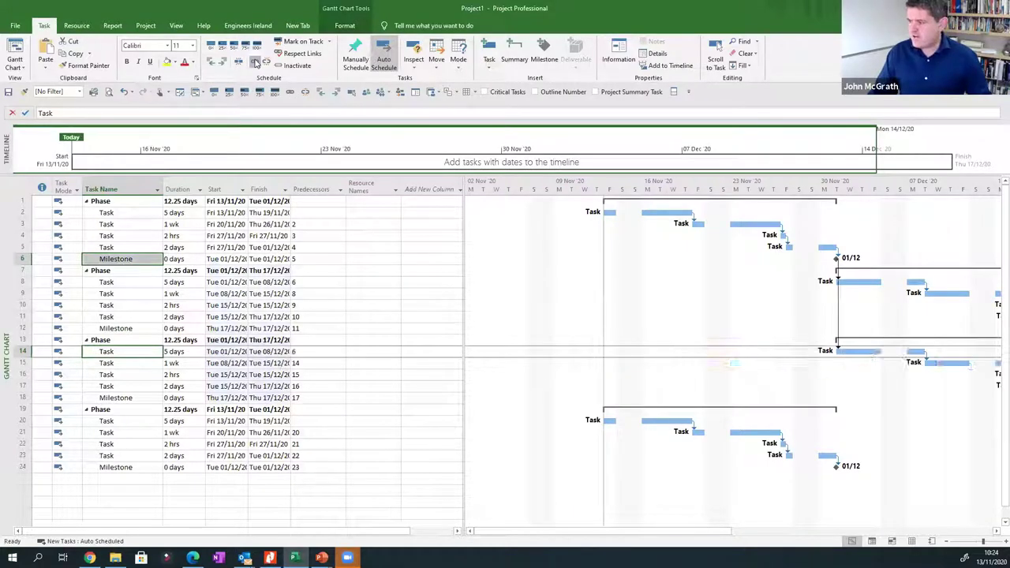
Link the Milestones of the third and second phases to the first Task of the fourth phase.
click(997, 531)
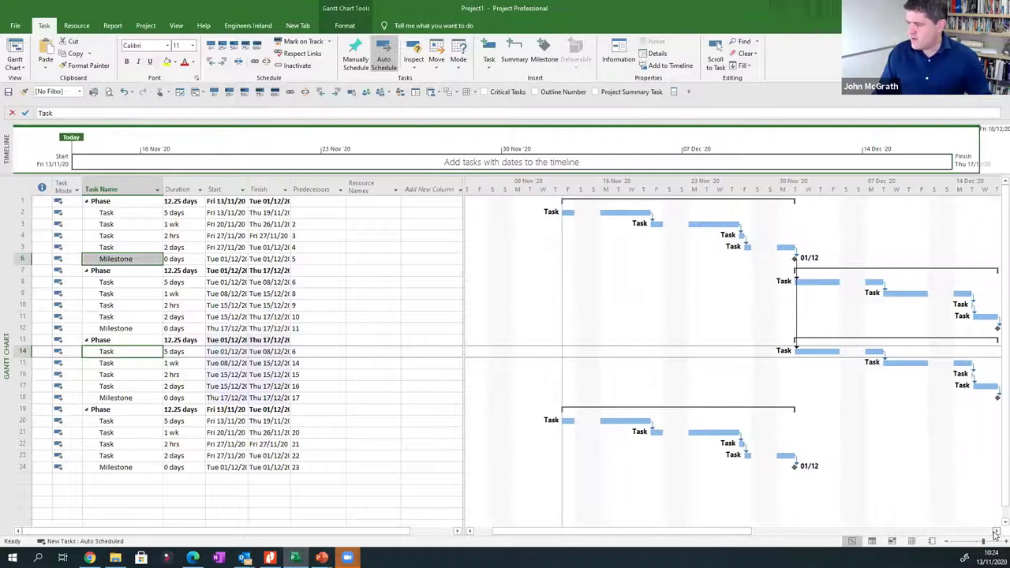
click(996, 531)
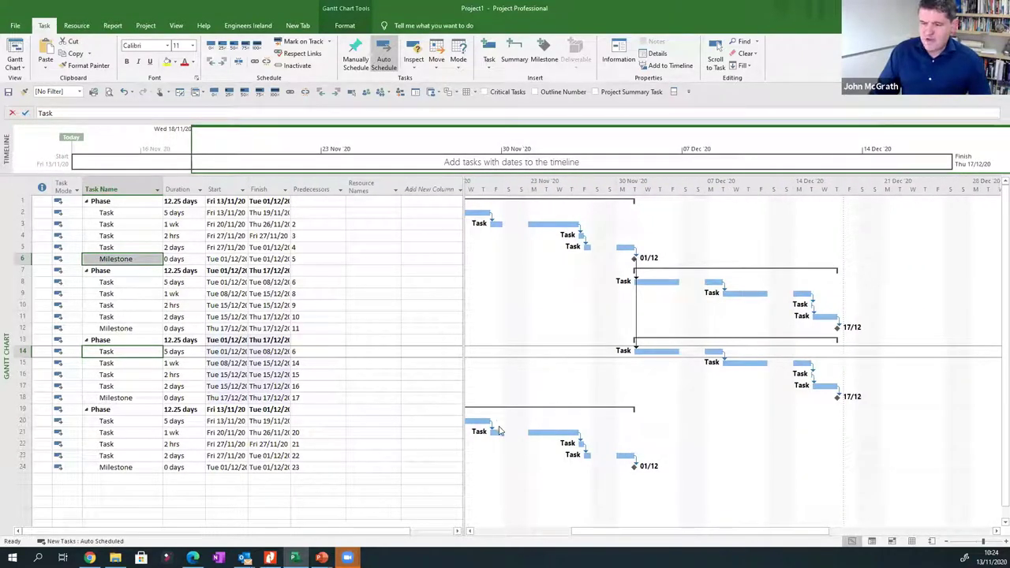
click(115, 398)
ctrl+click(110, 421)
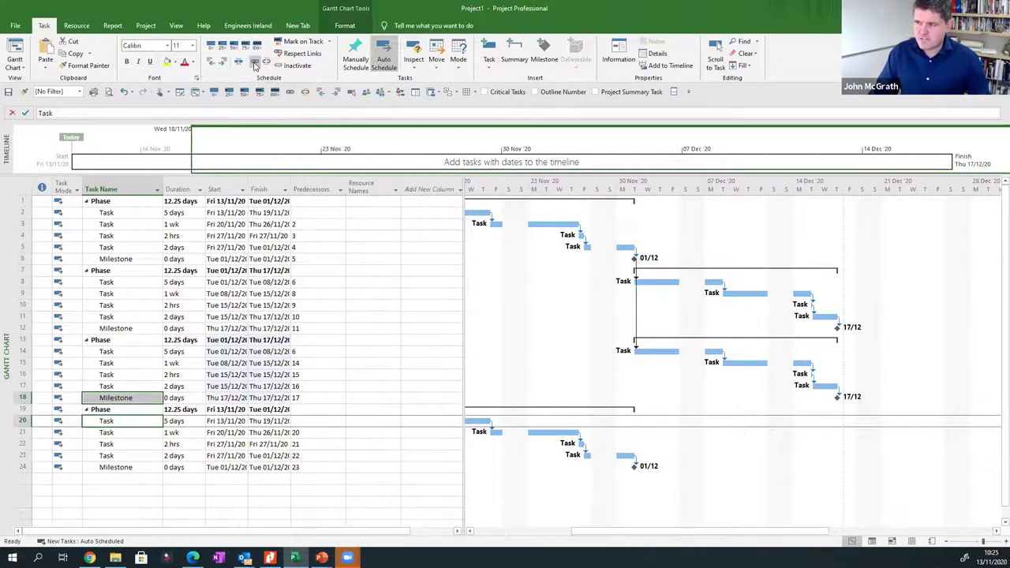
click(255, 66)
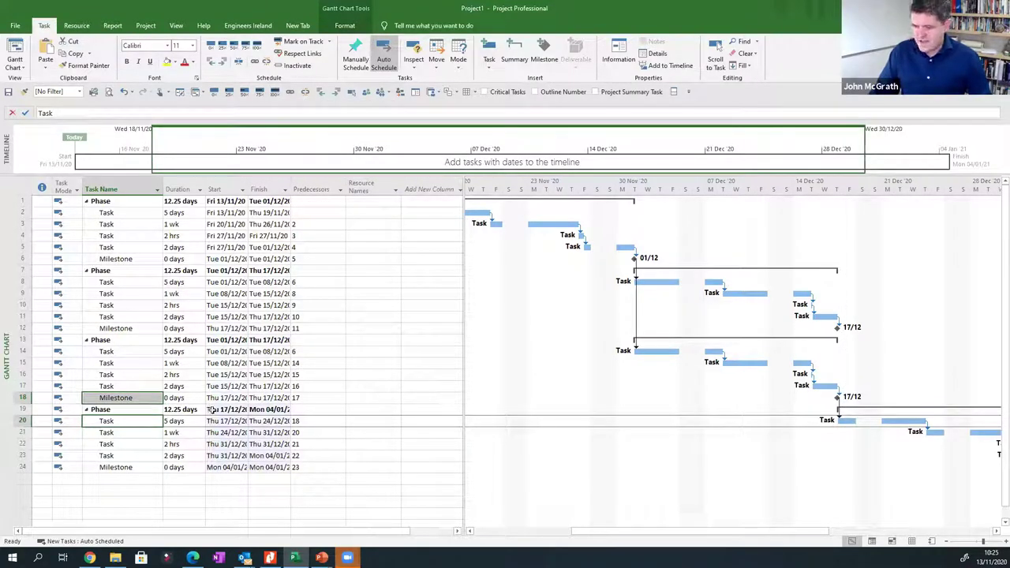
click(135, 328)
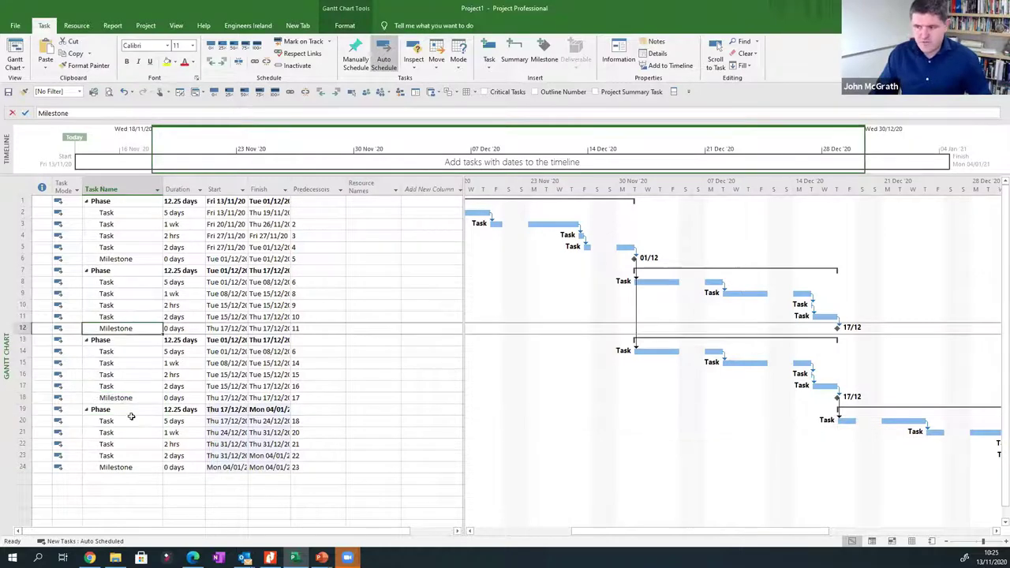
ctrl+click(131, 420)
click(255, 66)
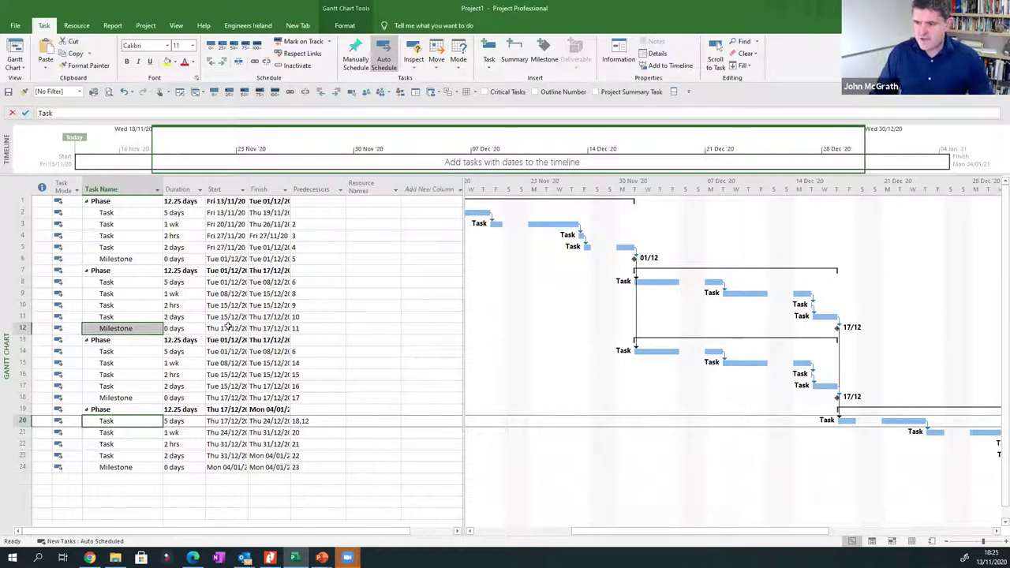
Set the duration of the second Task in the second phase to 1 day.
click(184, 294)
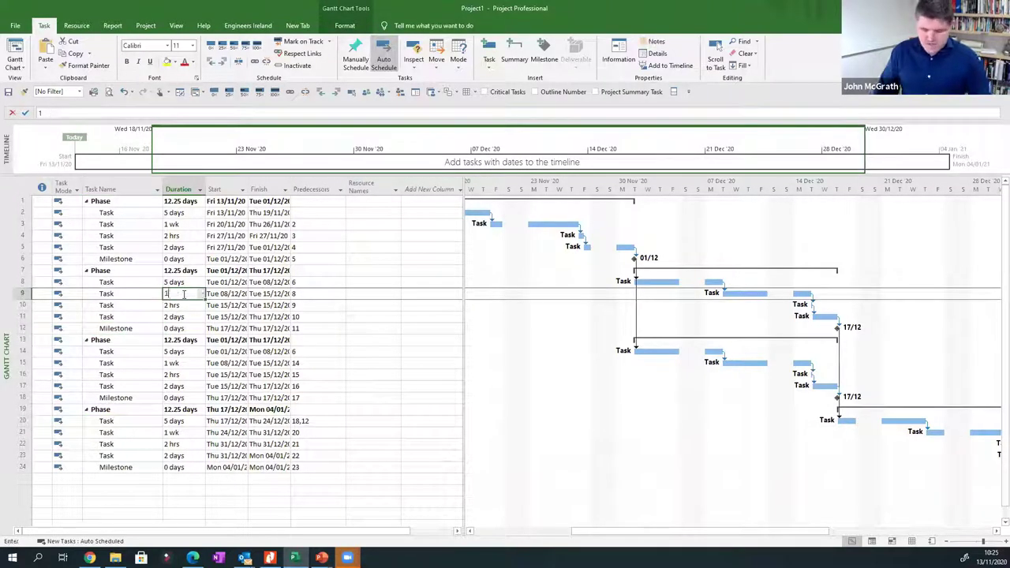
key(Down)
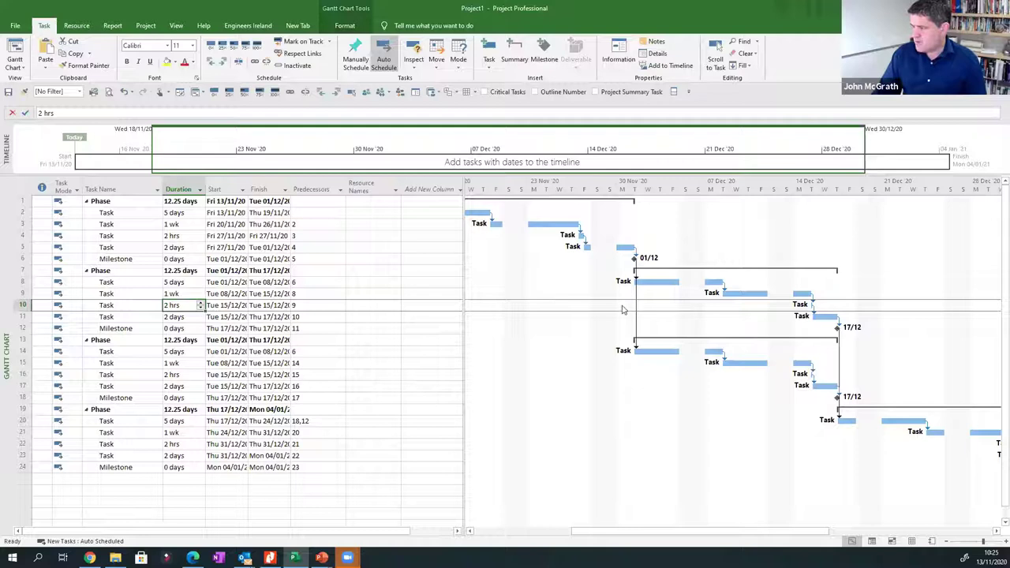
click(179, 324)
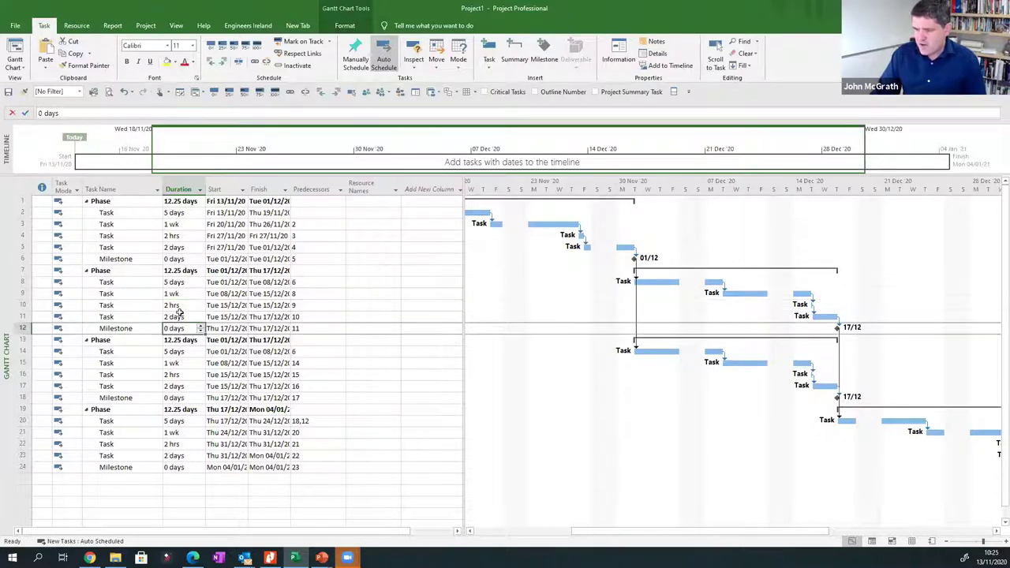
click(185, 294)
text(1d)
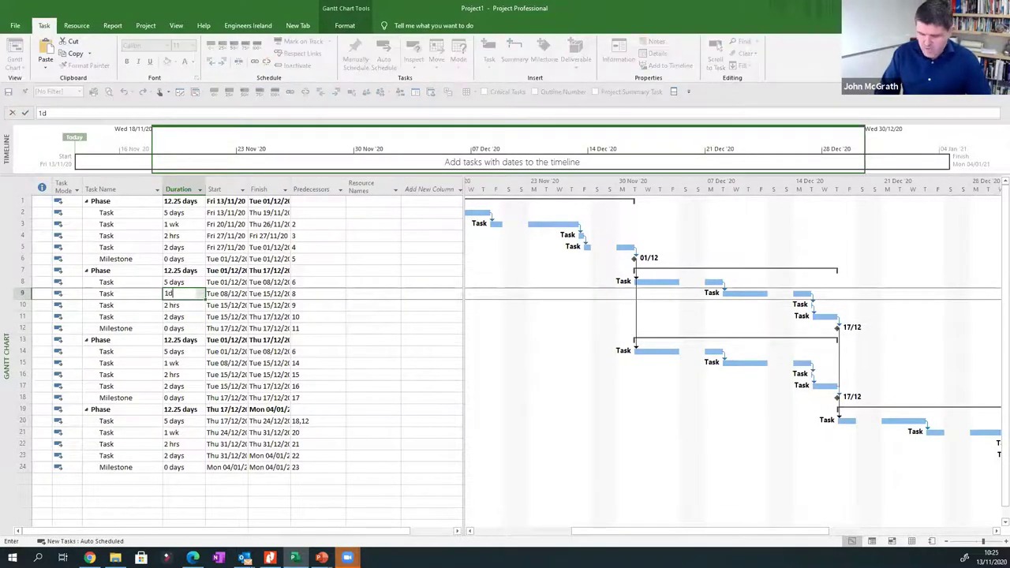
key(Return)
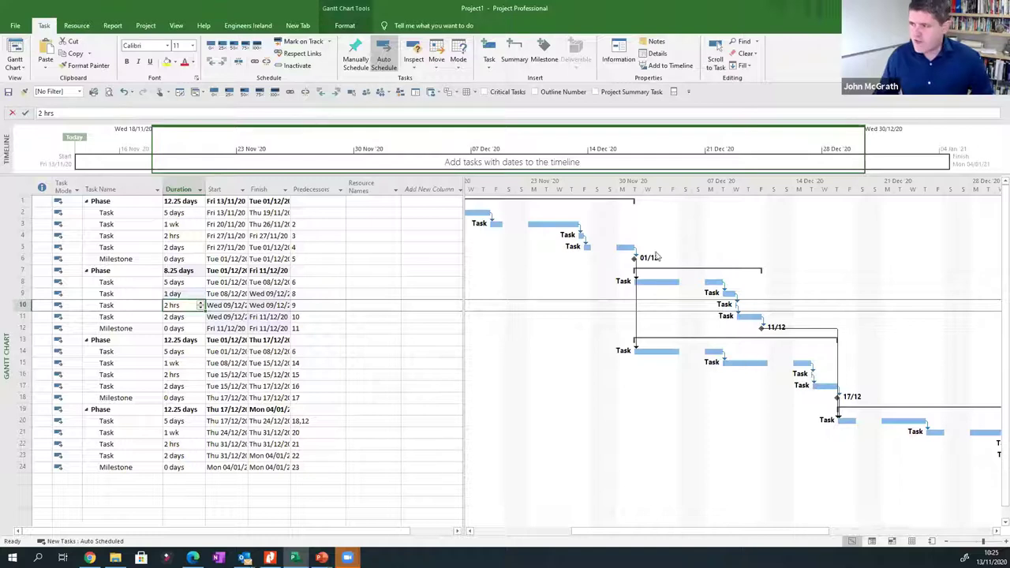
Turn on the highlighting of critical tasks in the Gantt chart.
click(345, 26)
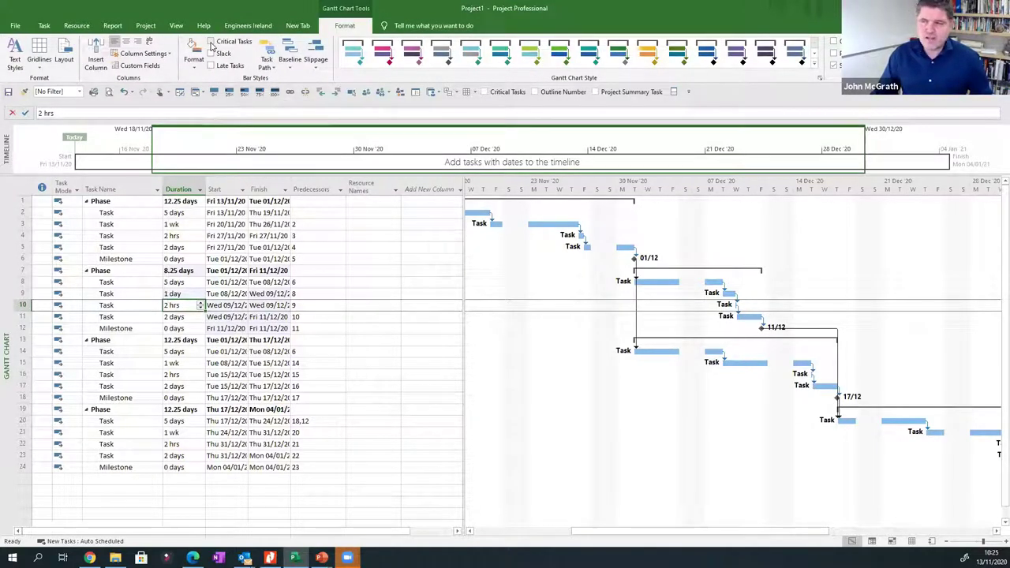
click(211, 42)
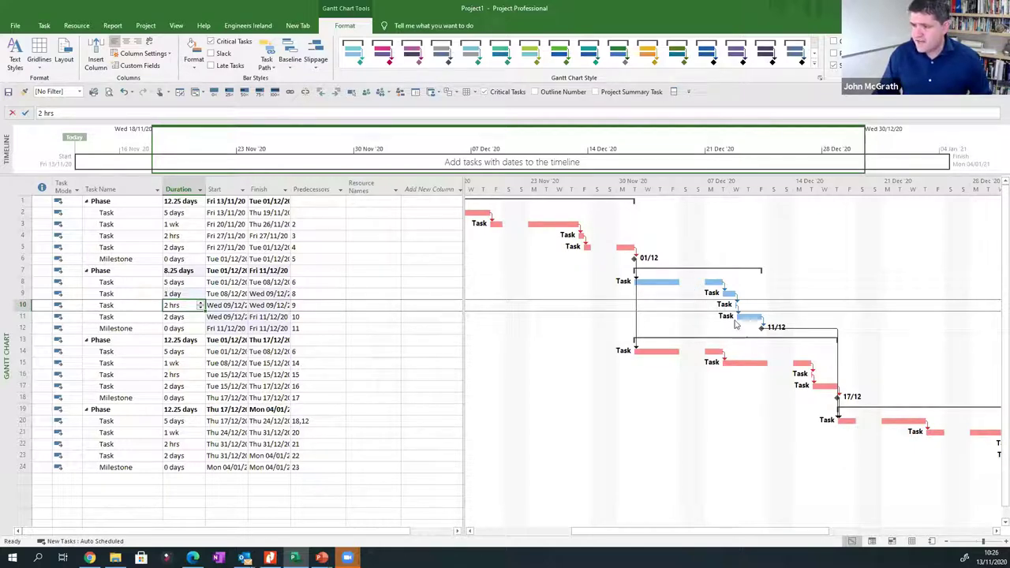
Set the duration of the second Task in the second phase to 20 days.
click(187, 293)
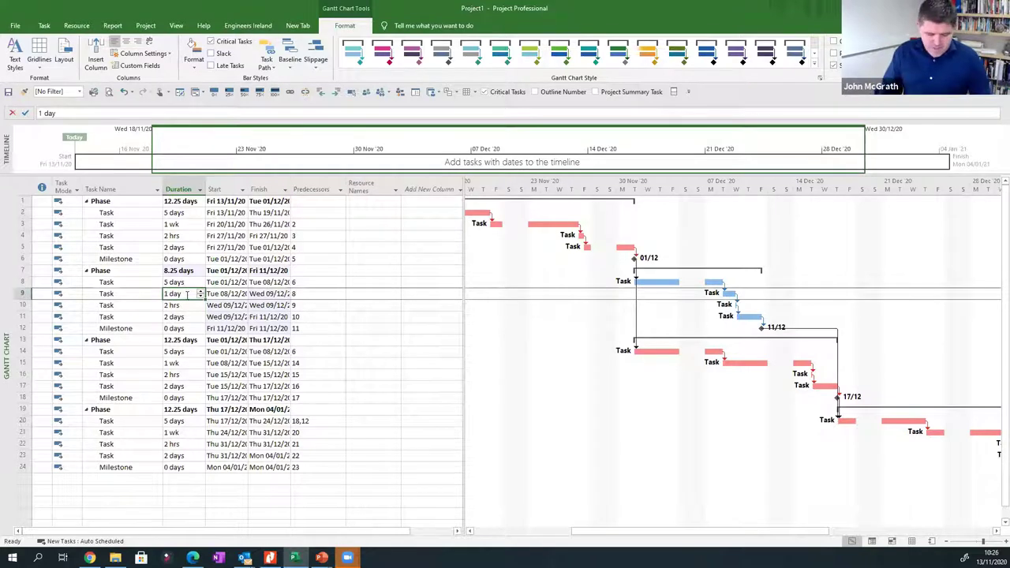
text(20)
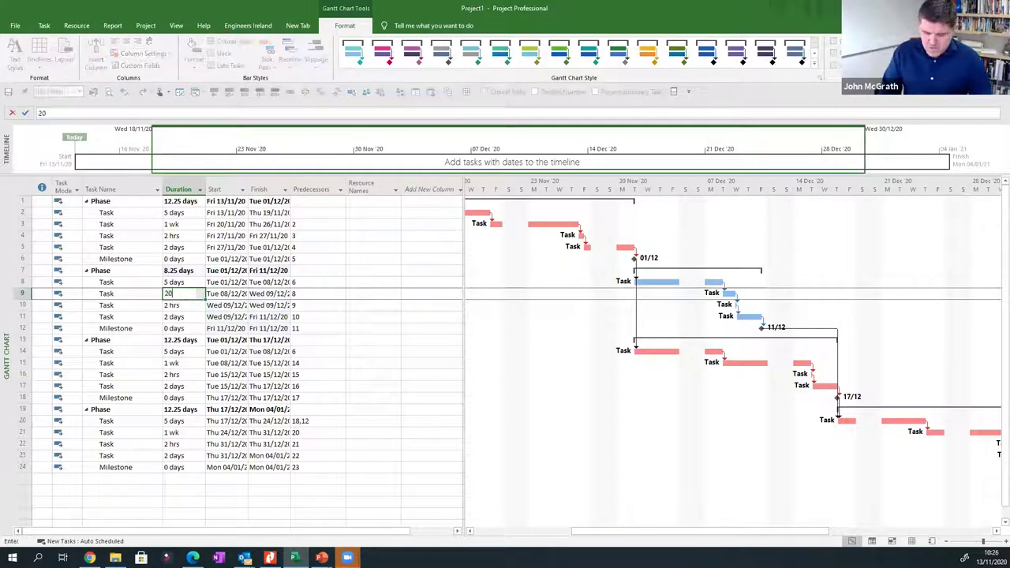
text( days)
key(Return)
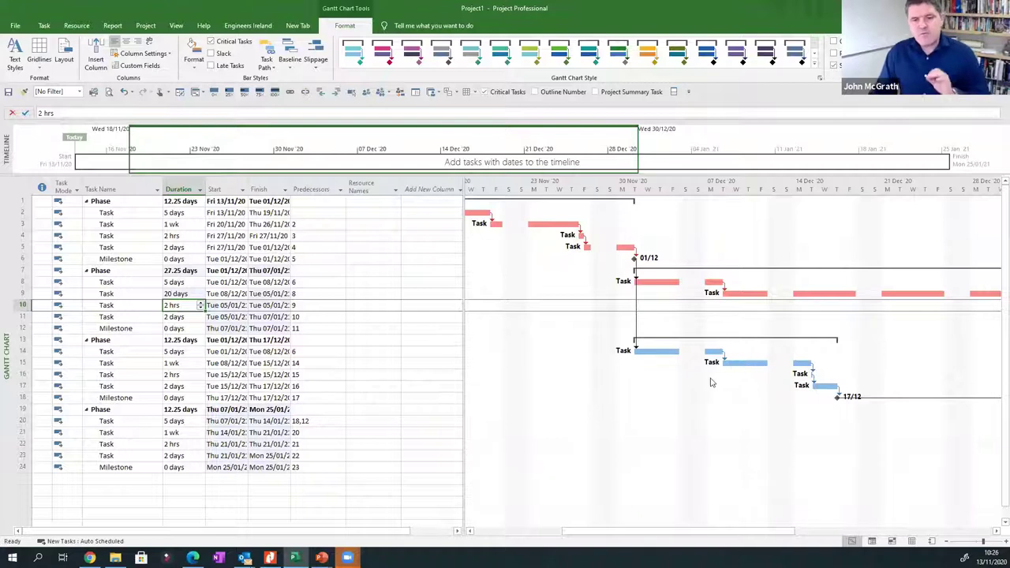
click(149, 237)
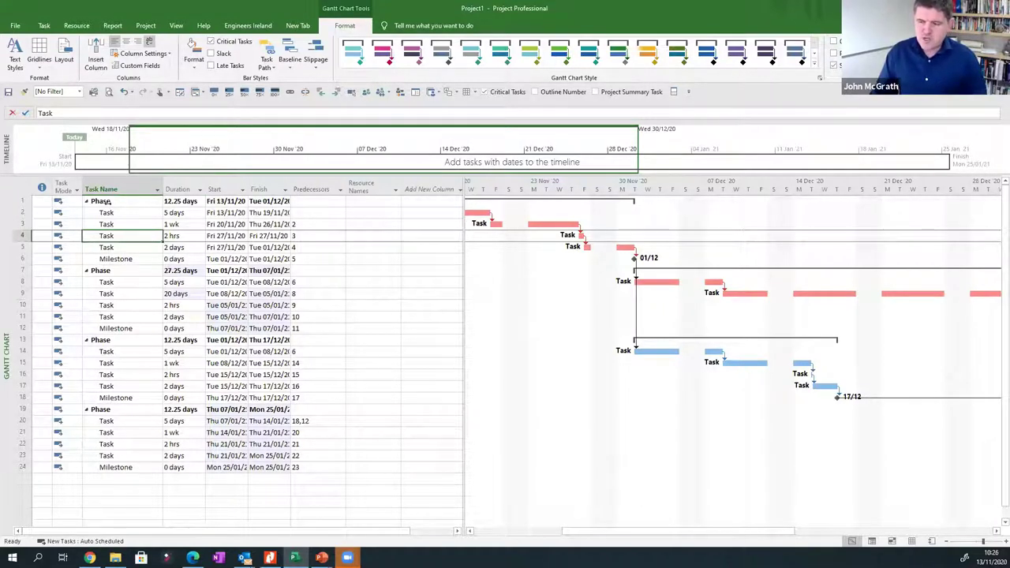
click(127, 304)
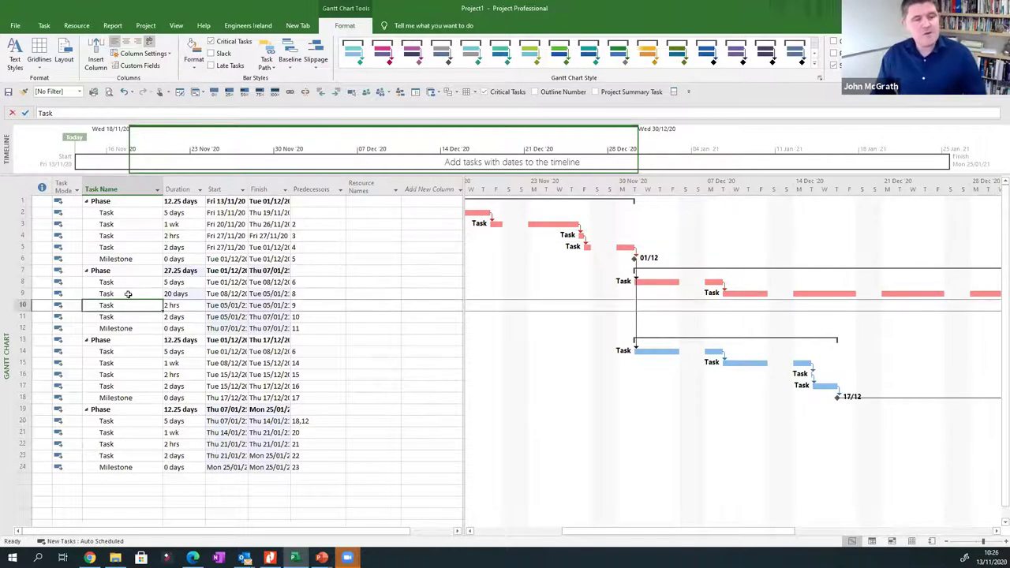
click(128, 294)
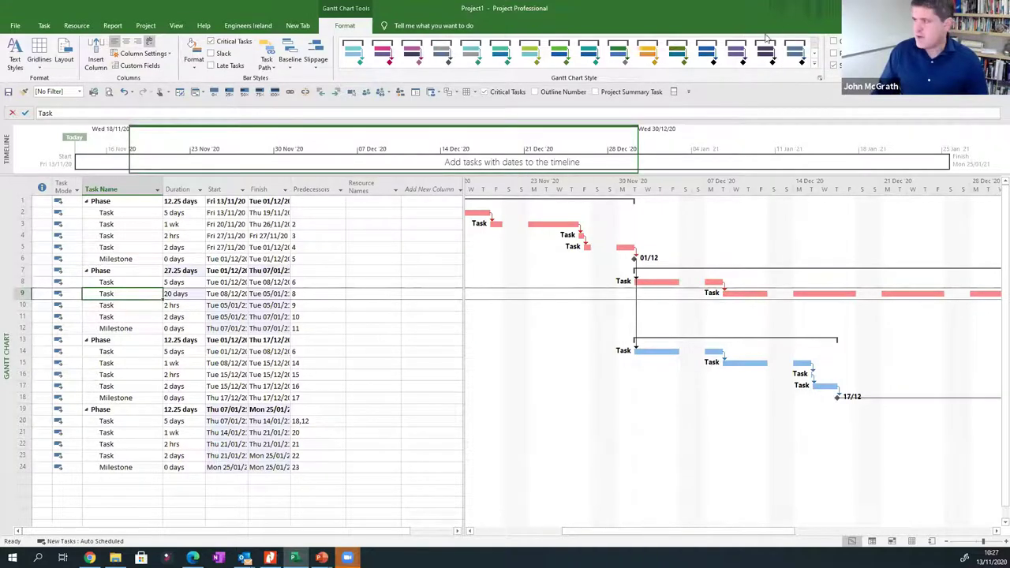
Show outline numbers in front of the phase, task and milestone names.
click(834, 41)
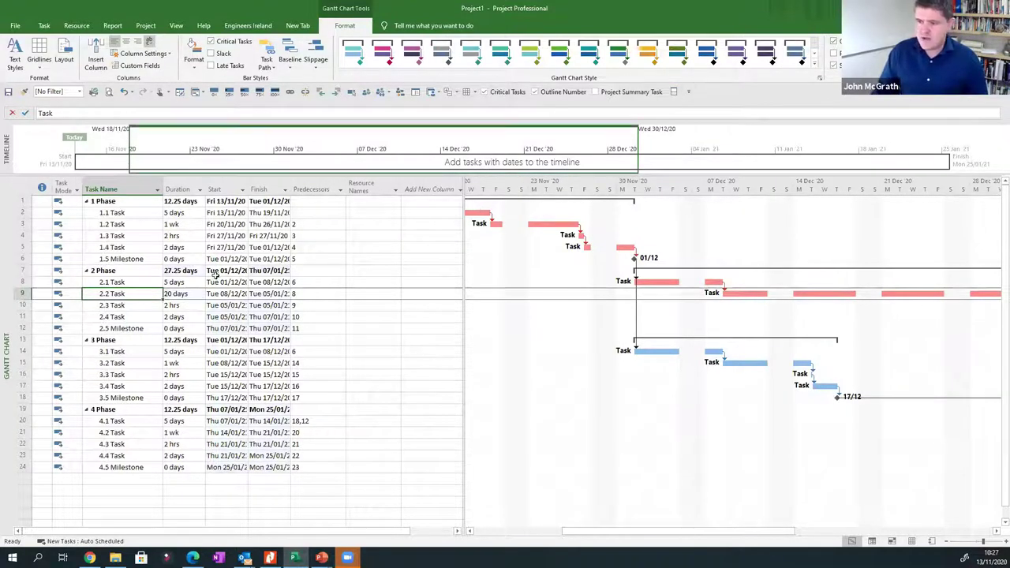
click(123, 317)
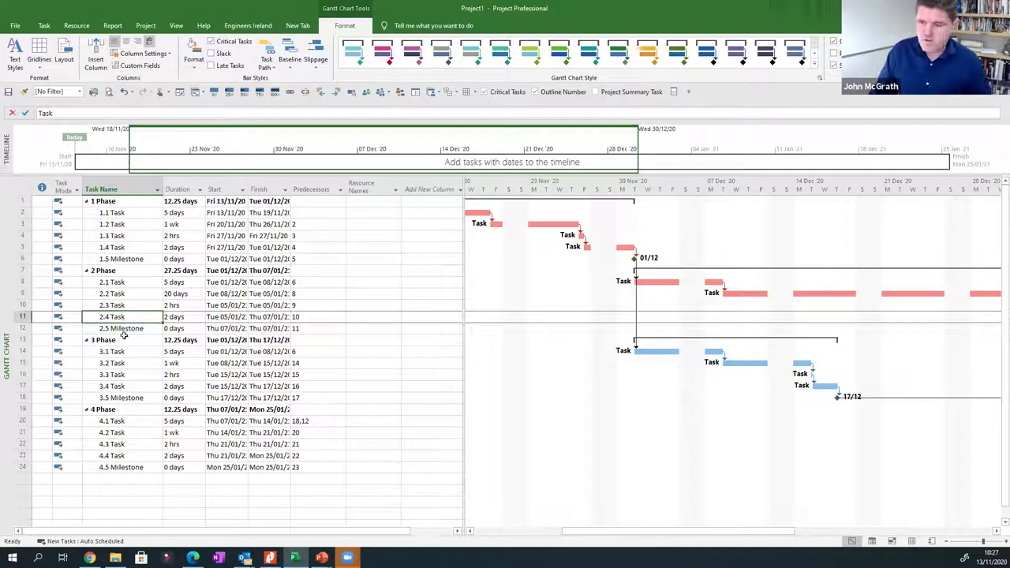
click(137, 202)
click(124, 270)
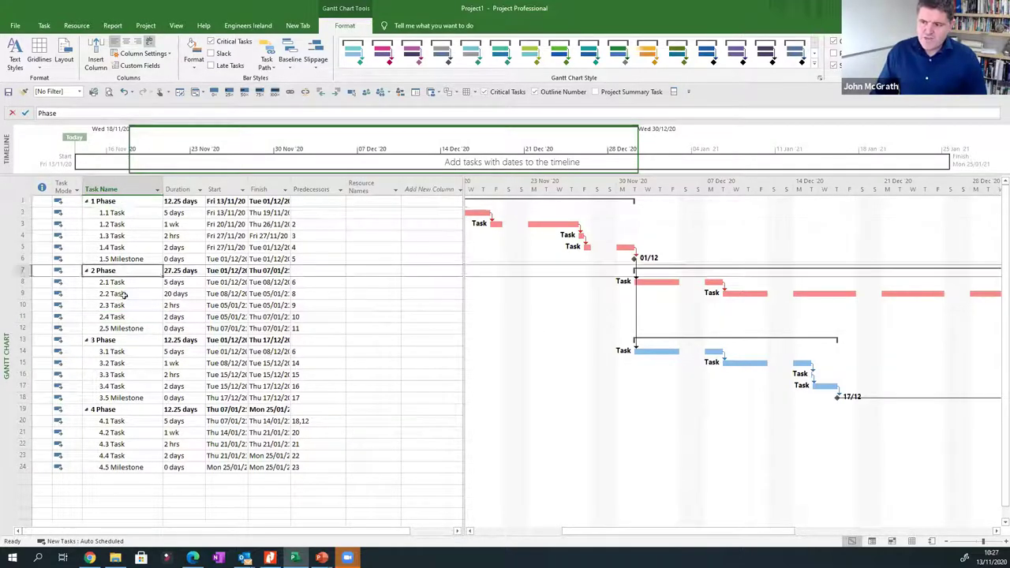
click(117, 339)
click(123, 409)
click(130, 203)
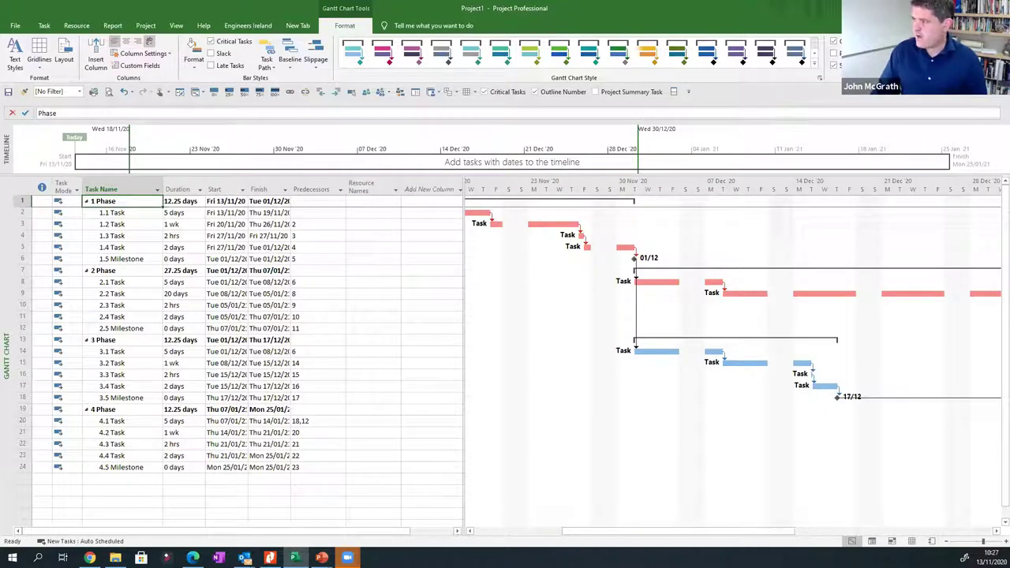
Show the project summary task above the four phases.
click(623, 92)
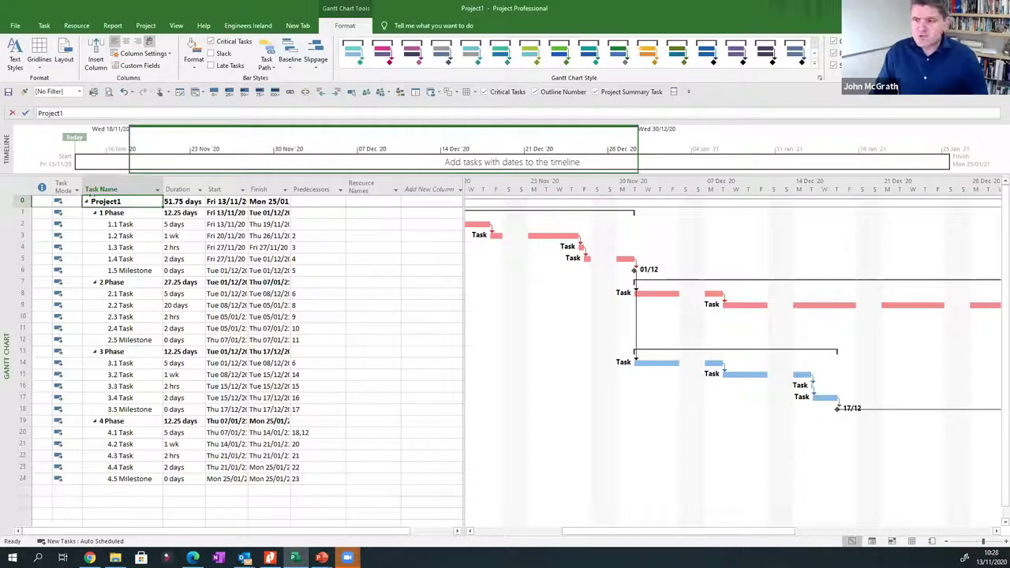
click(110, 235)
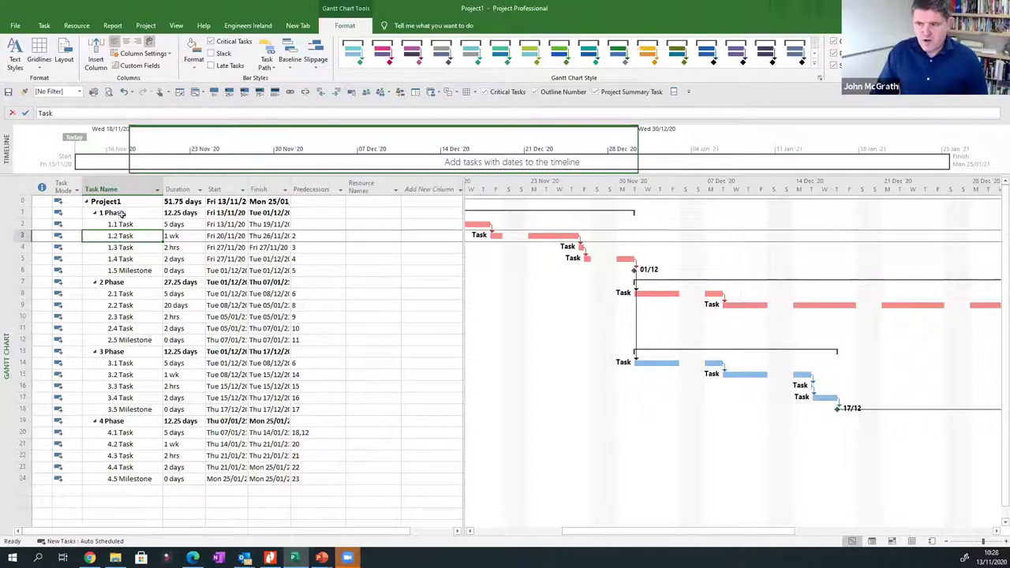
drag(137, 223, 135, 433)
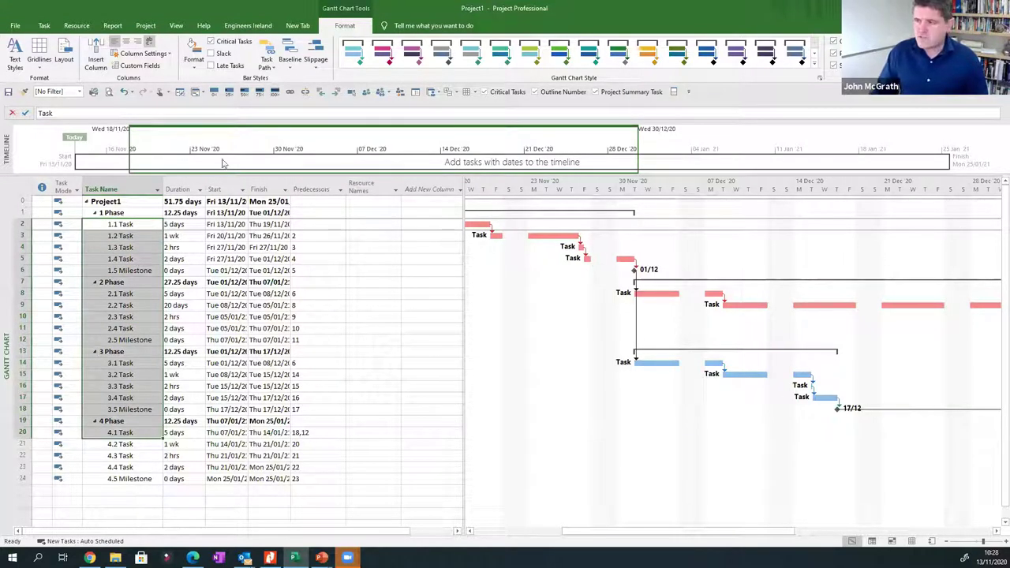
click(127, 297)
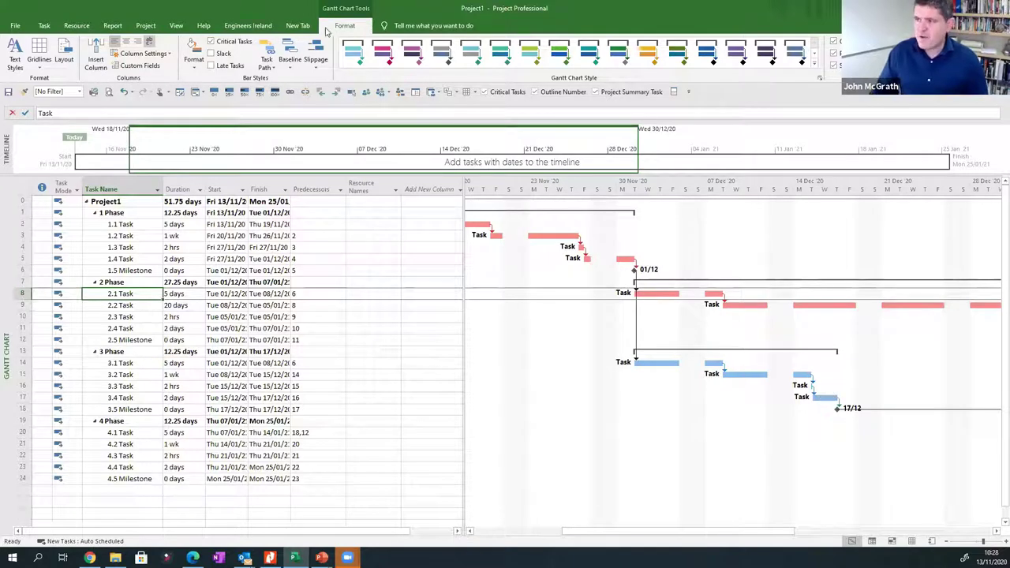
Edit the bar styles so that the normal Task bars display the WBS code inside.
click(194, 60)
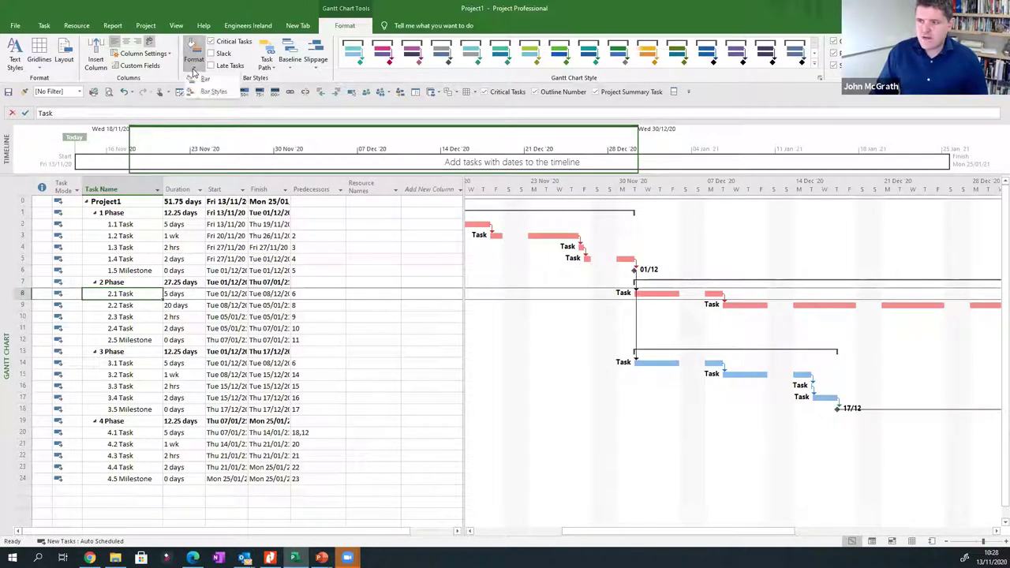
click(210, 93)
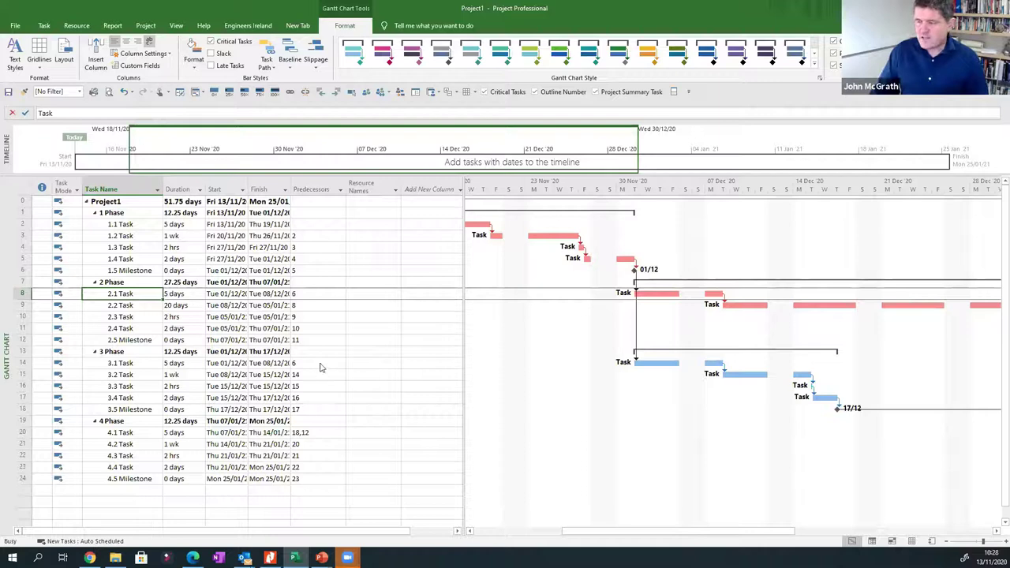
click(320, 324)
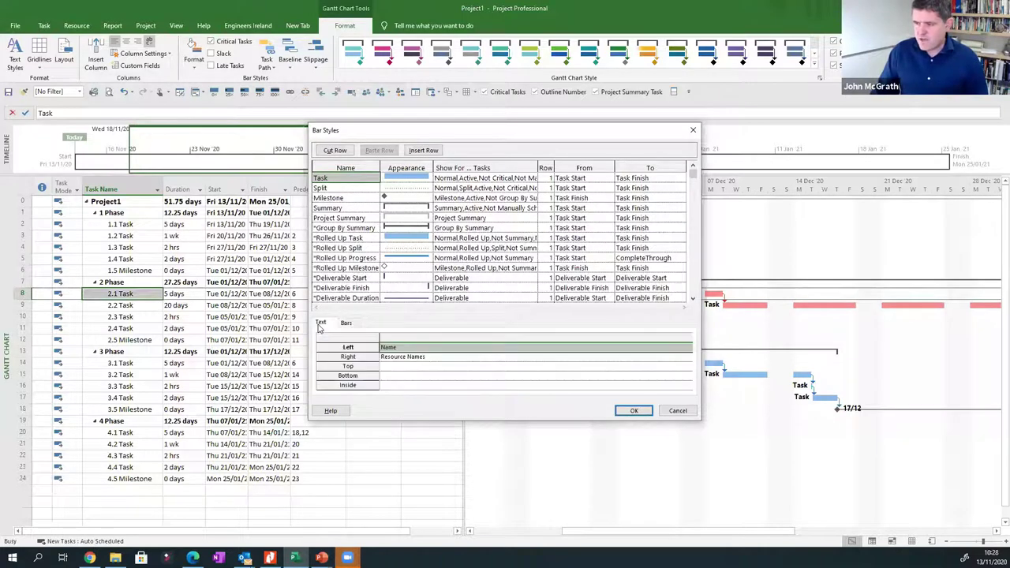
click(388, 385)
text(WBS)
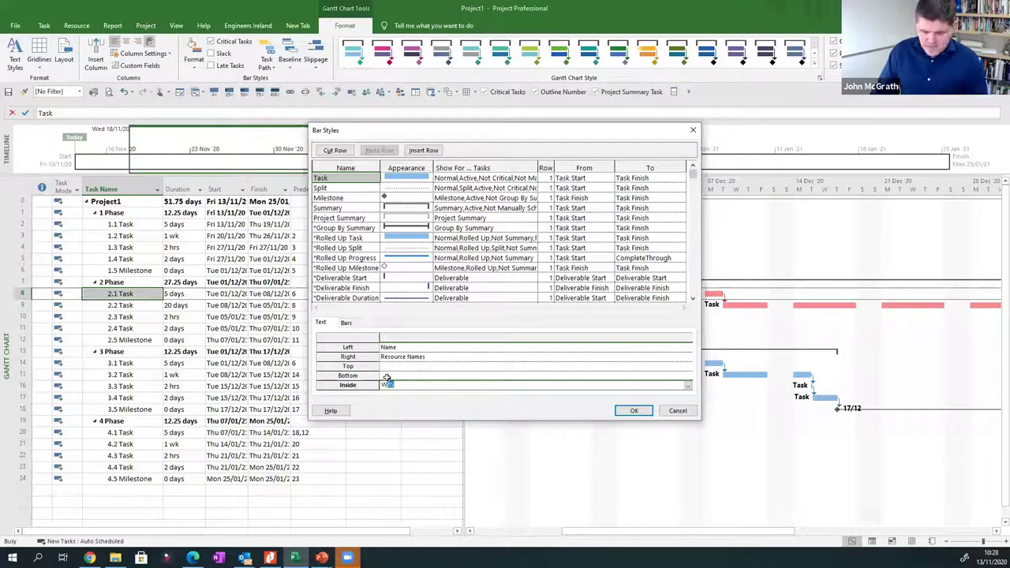
click(634, 411)
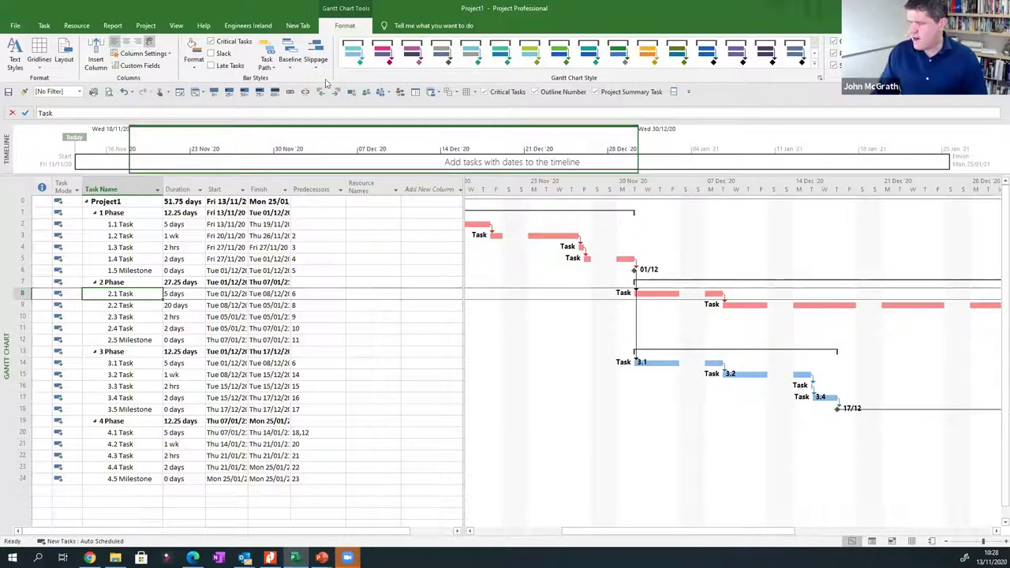
Show slack in the Gantt chart and turn off the highlighting of critical tasks.
click(225, 53)
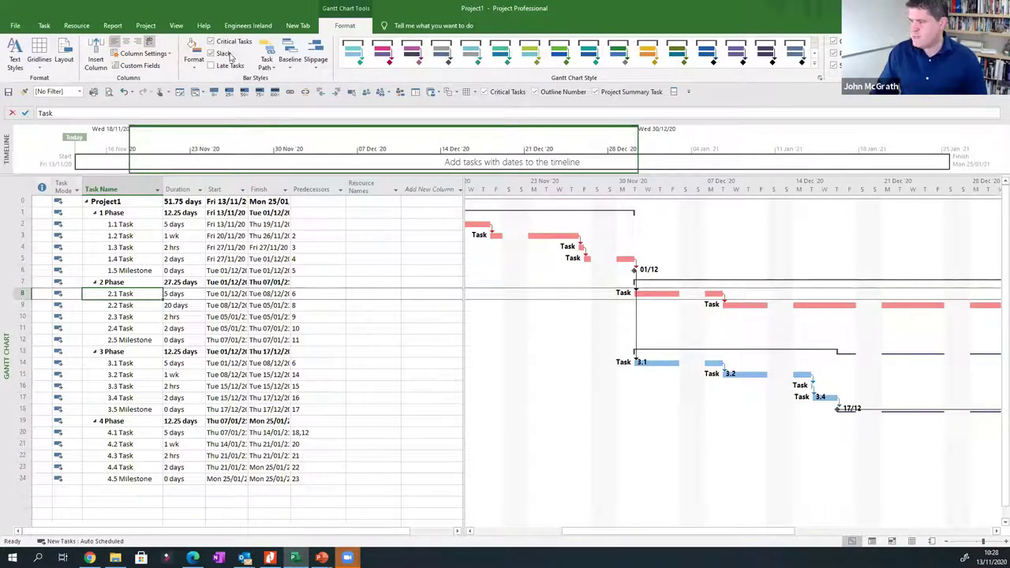
click(217, 41)
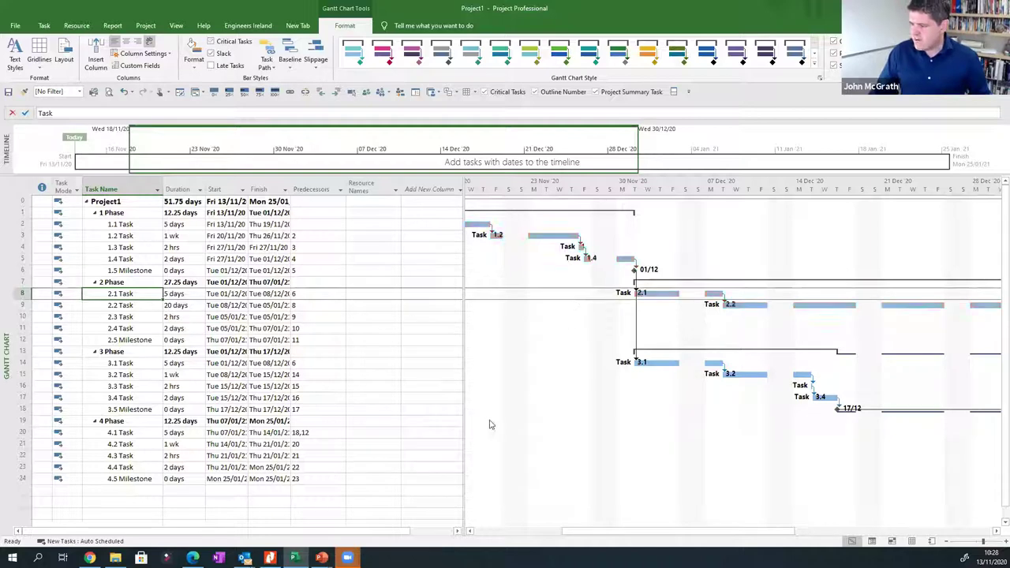
ctrl+scroll(469, 397, down, 2)
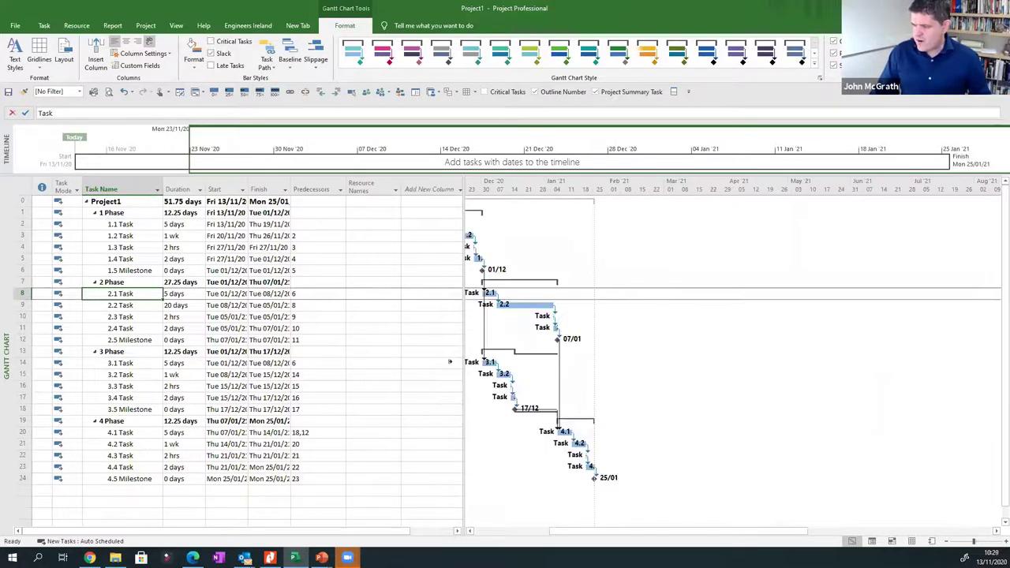
drag(464, 251, 402, 251)
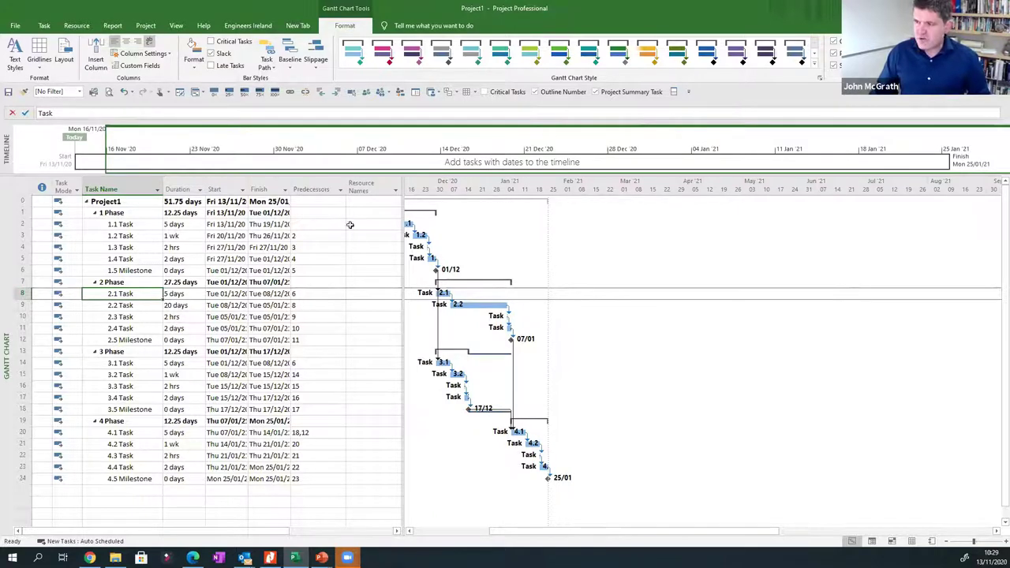
Set the Gantt Rows gridlines to a solid line.
click(44, 71)
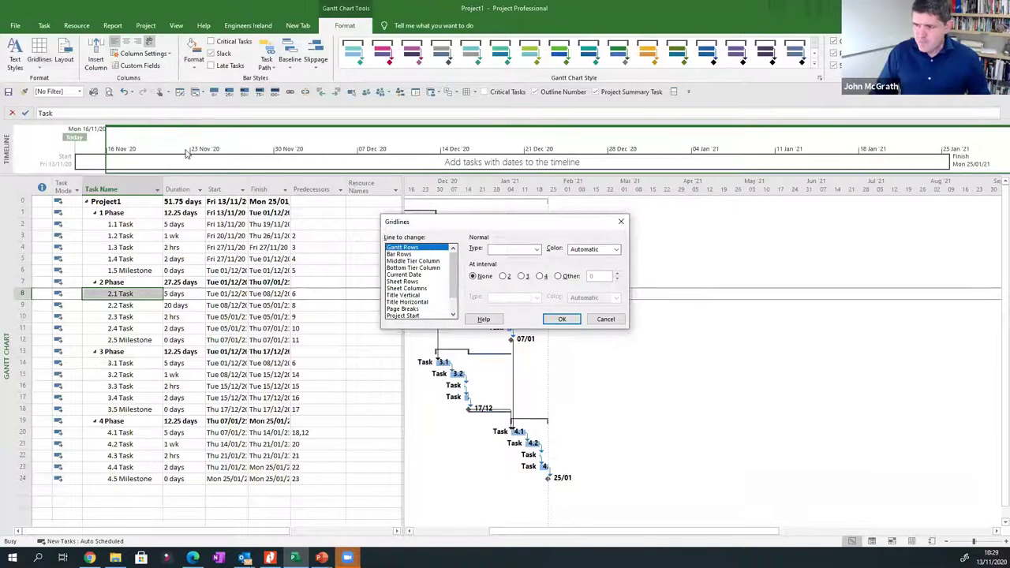
drag(187, 153, 197, 128)
click(319, 154)
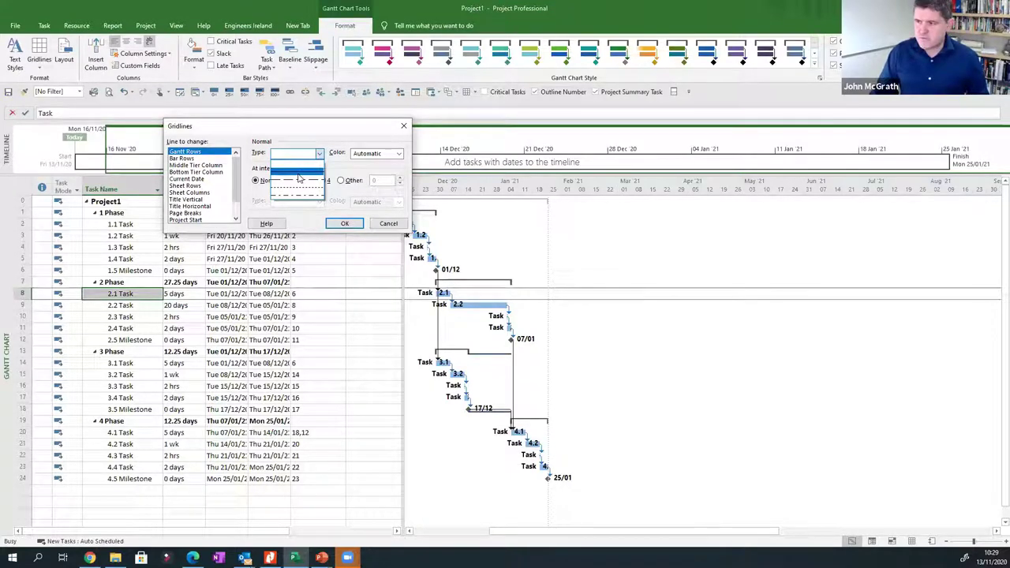
click(299, 177)
click(345, 224)
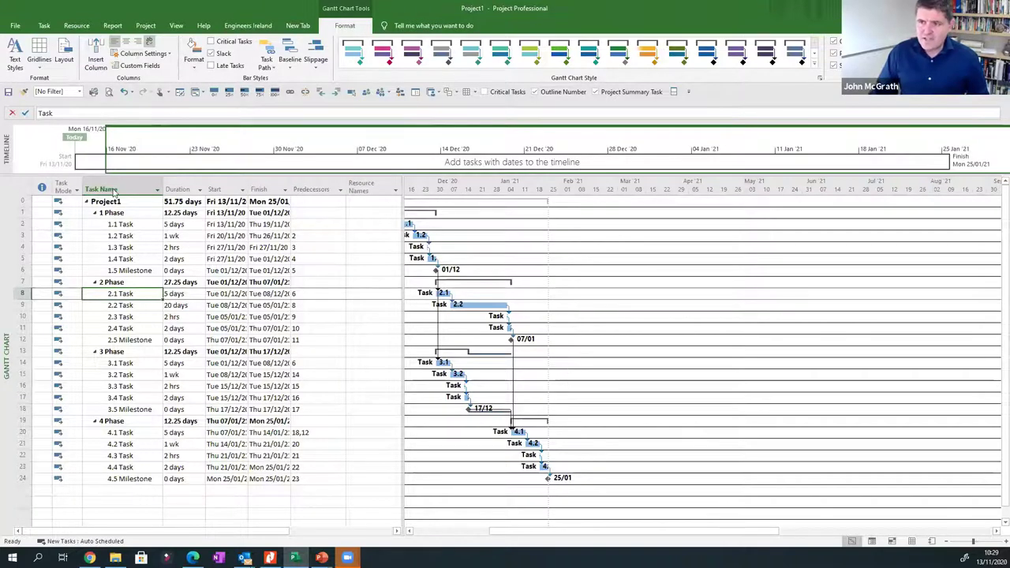
Change the line type of the Gantt Rows gridlines to dotted.
click(32, 69)
click(57, 87)
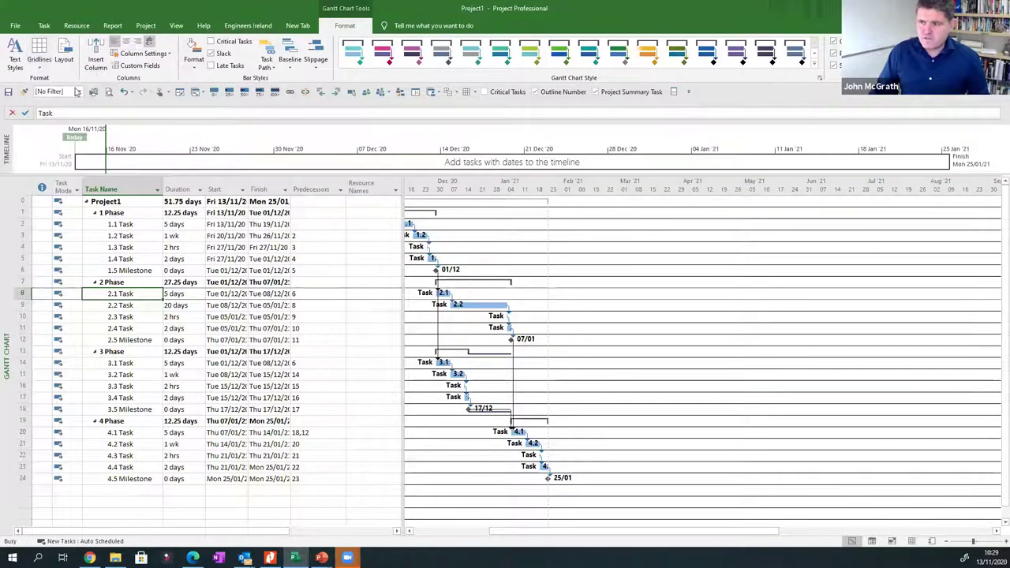
click(509, 250)
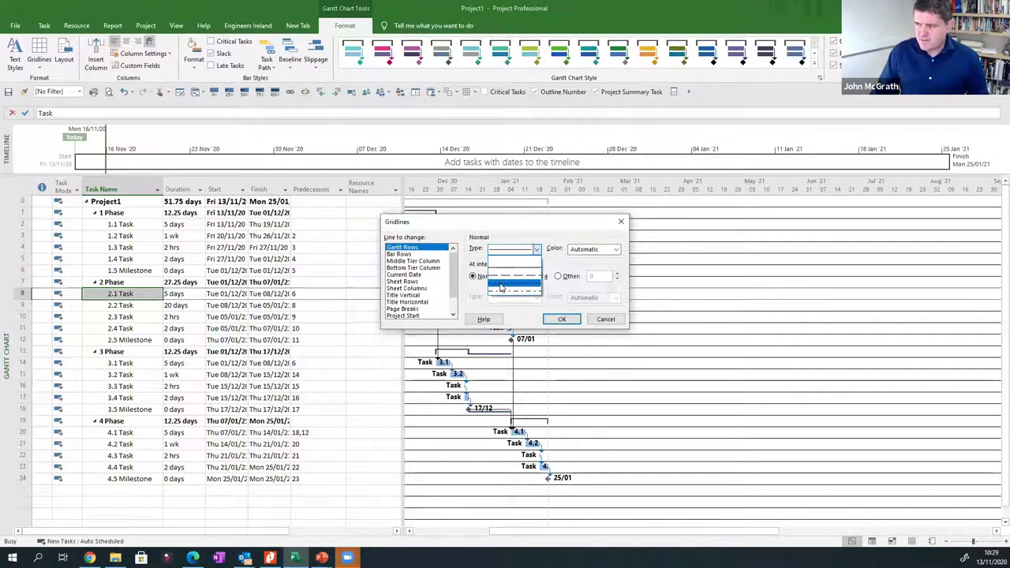
click(501, 285)
click(562, 319)
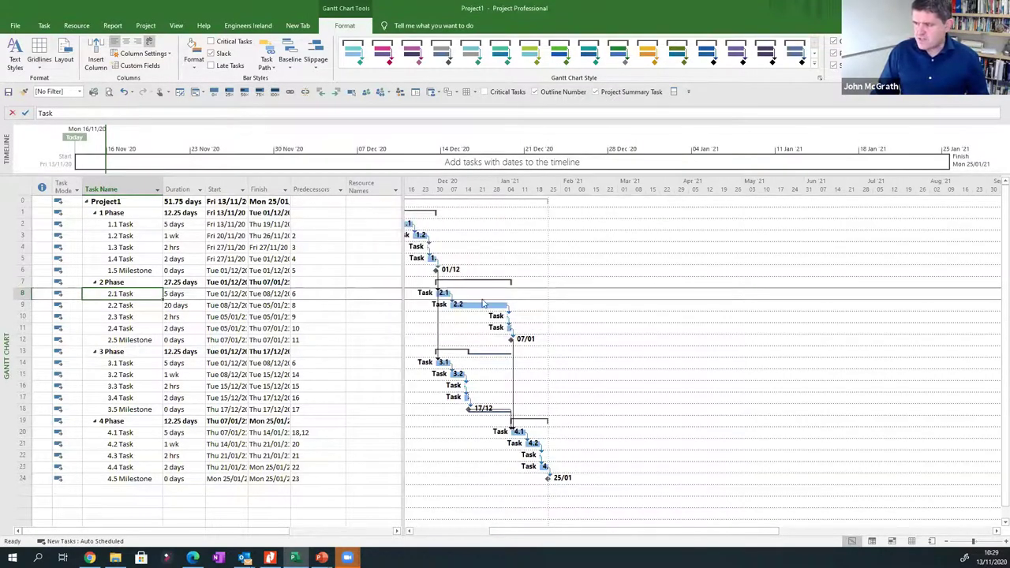
Examine the task bars, slack lines and row gridlines across the Gantt chart's timescale from project start to finish.
click(409, 532)
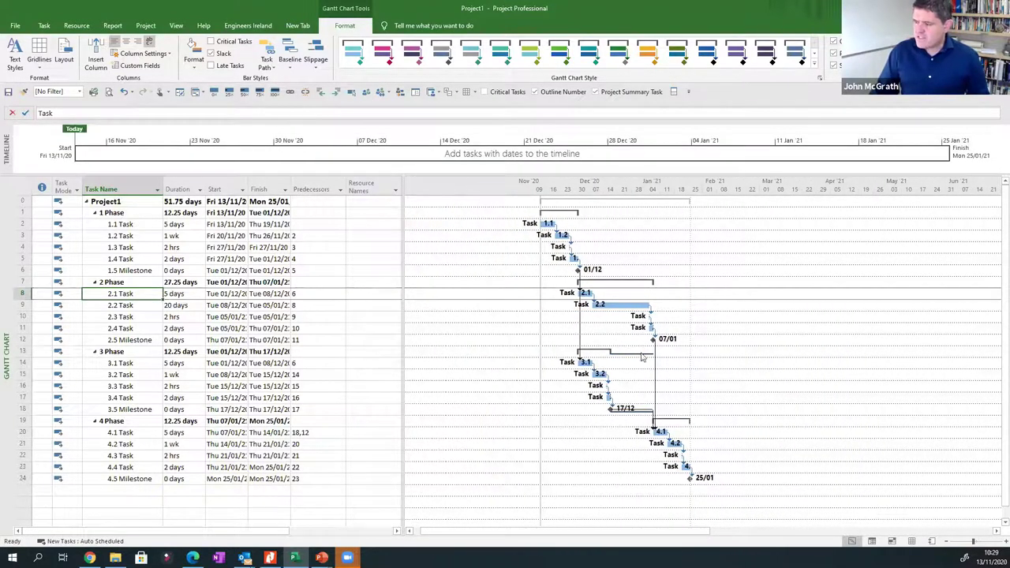
ctrl+scroll(668, 347, up, 2)
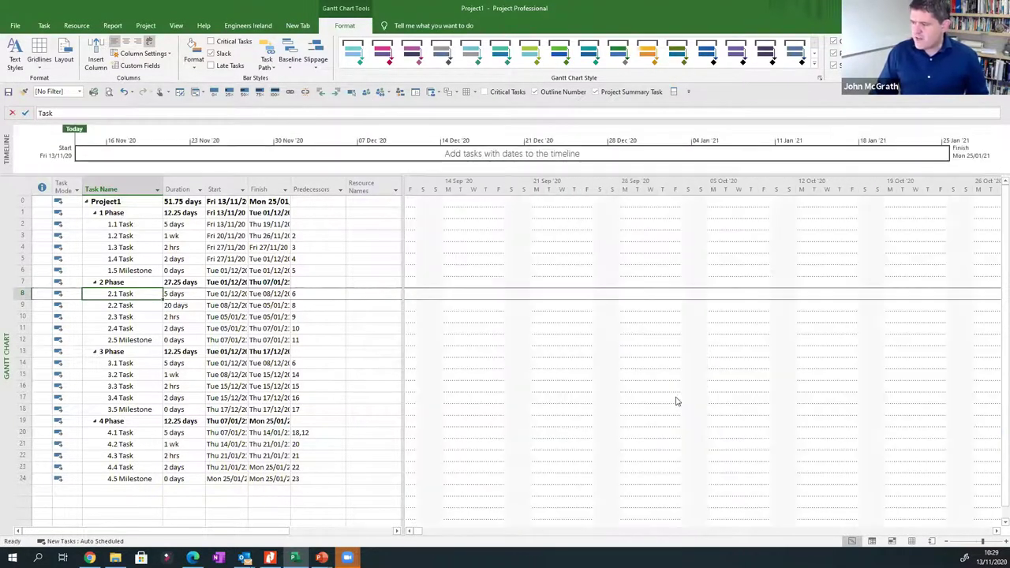
click(997, 532)
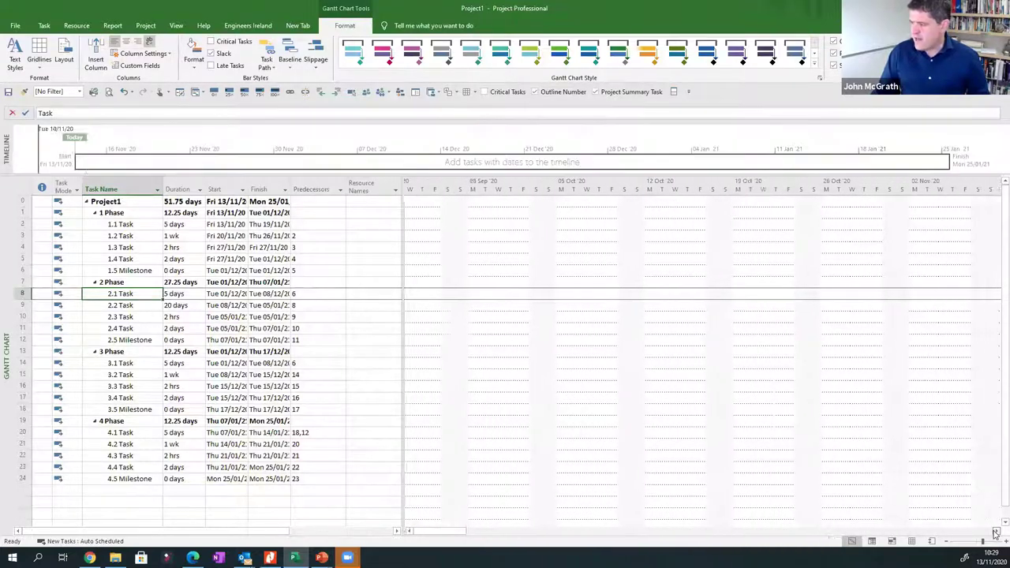
drag(996, 532, 997, 531)
drag(862, 532, 871, 535)
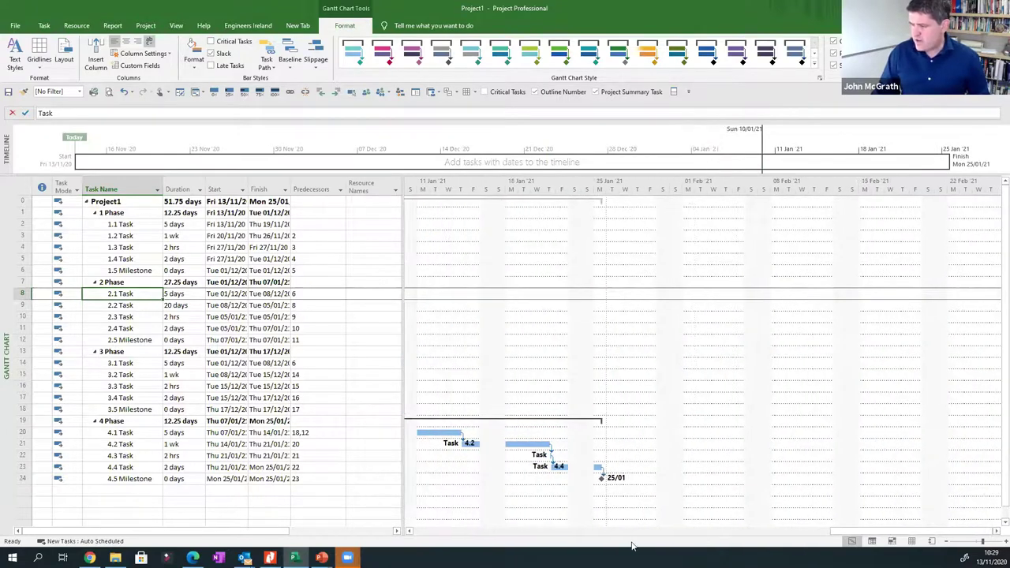
drag(602, 547, 951, 534)
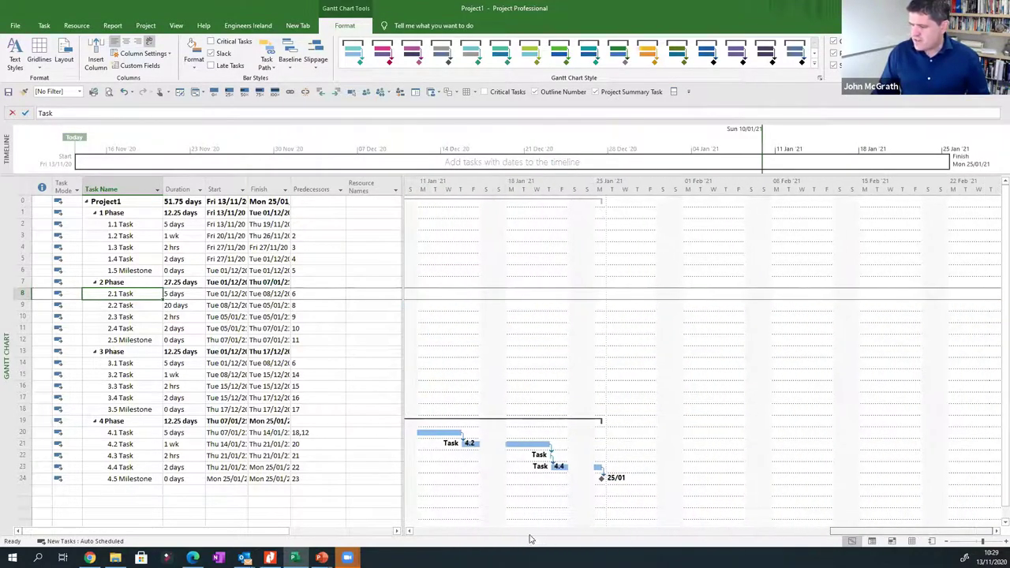
drag(530, 539, 489, 537)
click(483, 534)
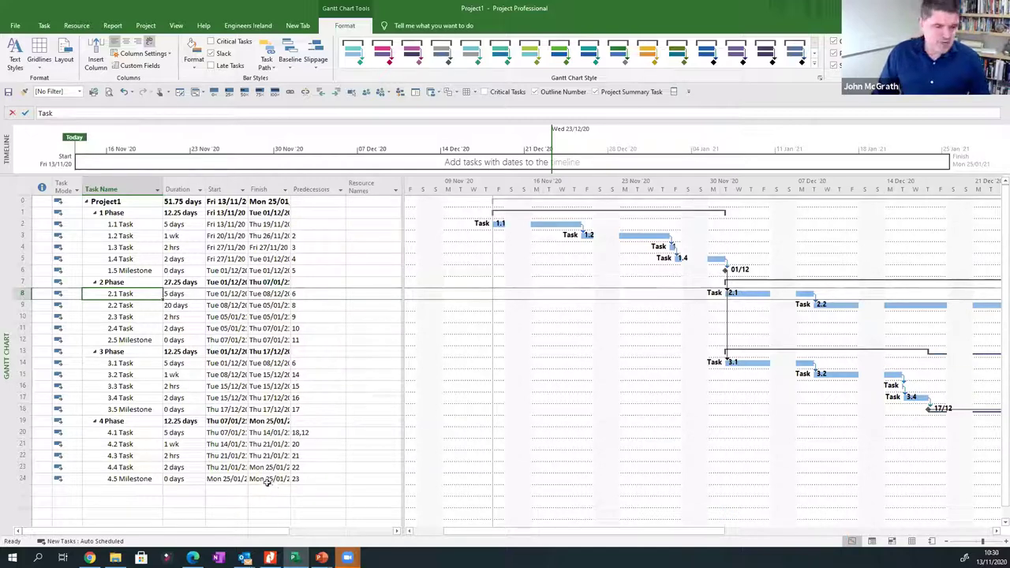
Scroll the Gantt chart to the bar of task 4.2 using Scroll to Task.
click(118, 214)
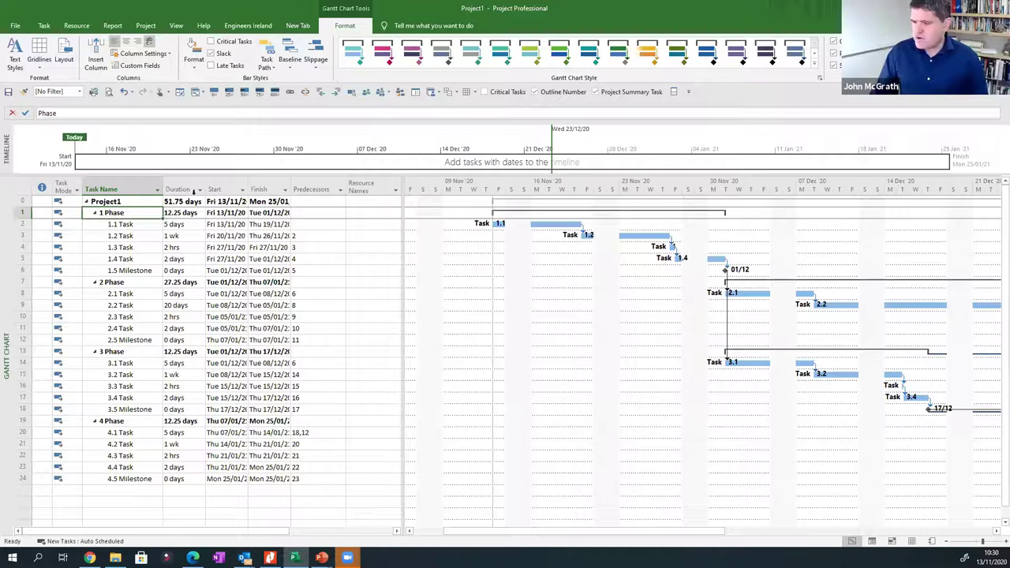
click(133, 456)
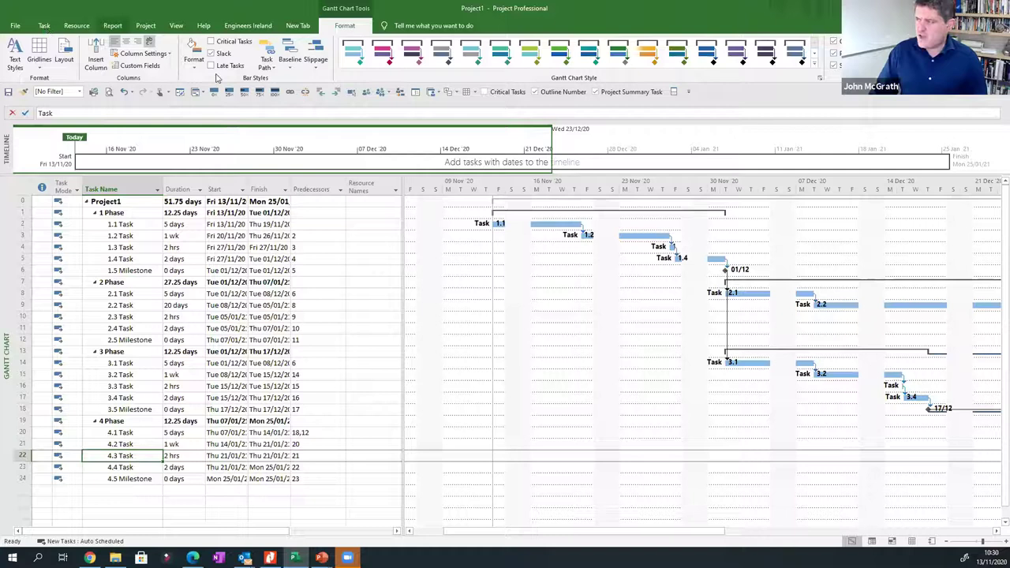
click(44, 26)
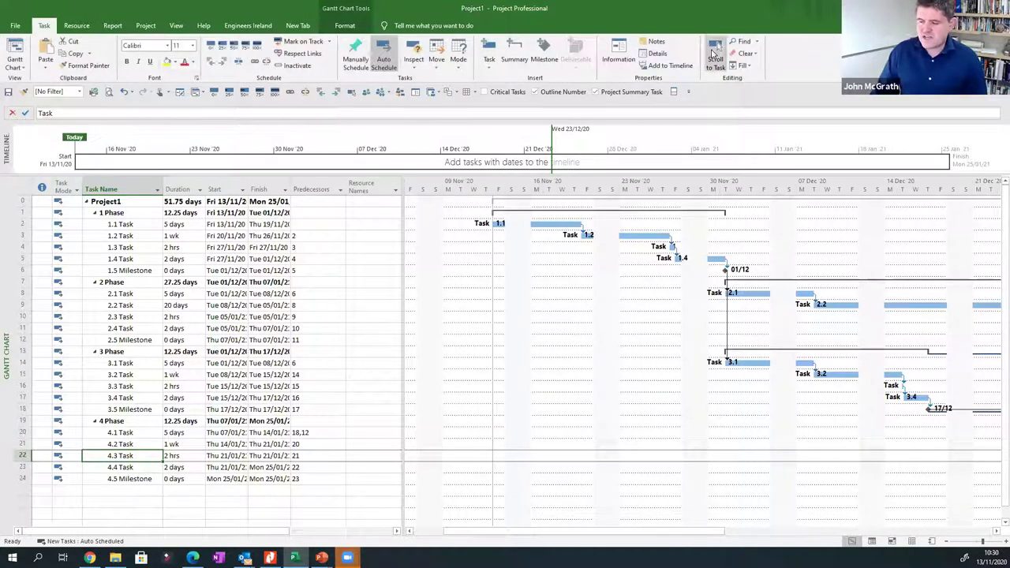
click(113, 444)
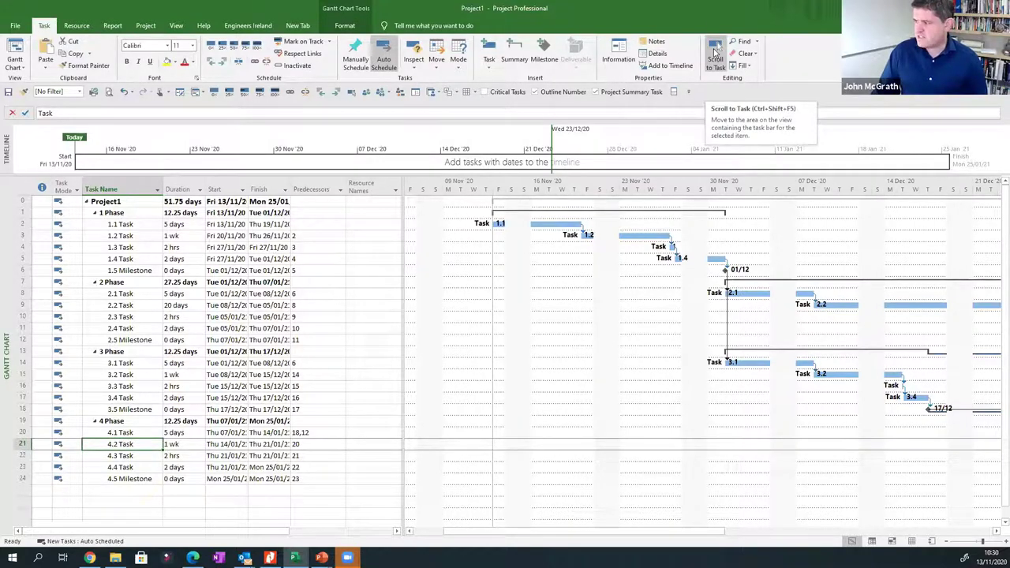
click(715, 52)
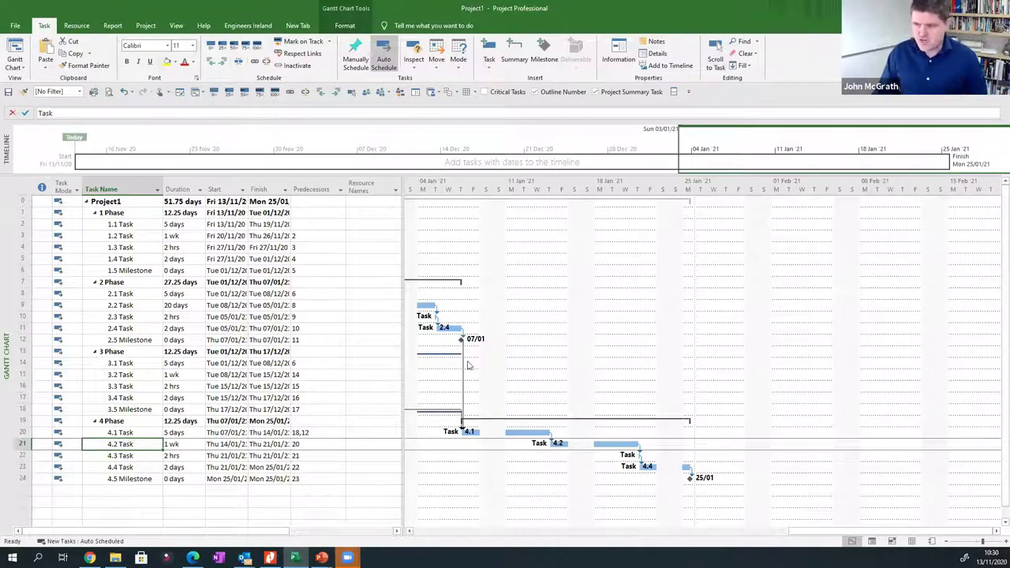
Scroll the Gantt chart to the bar of task 1.3 using Scroll to Task.
click(126, 247)
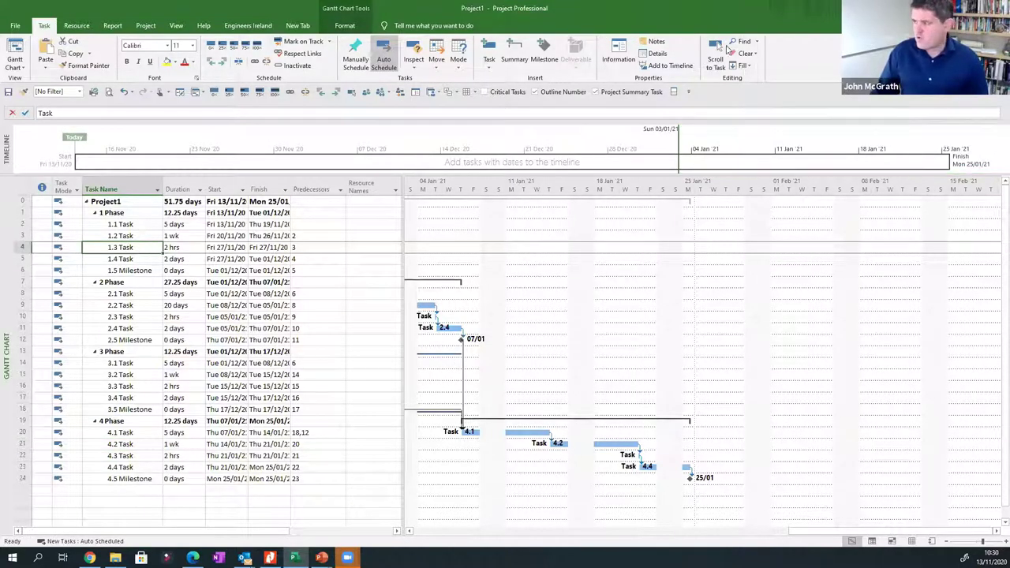
click(715, 57)
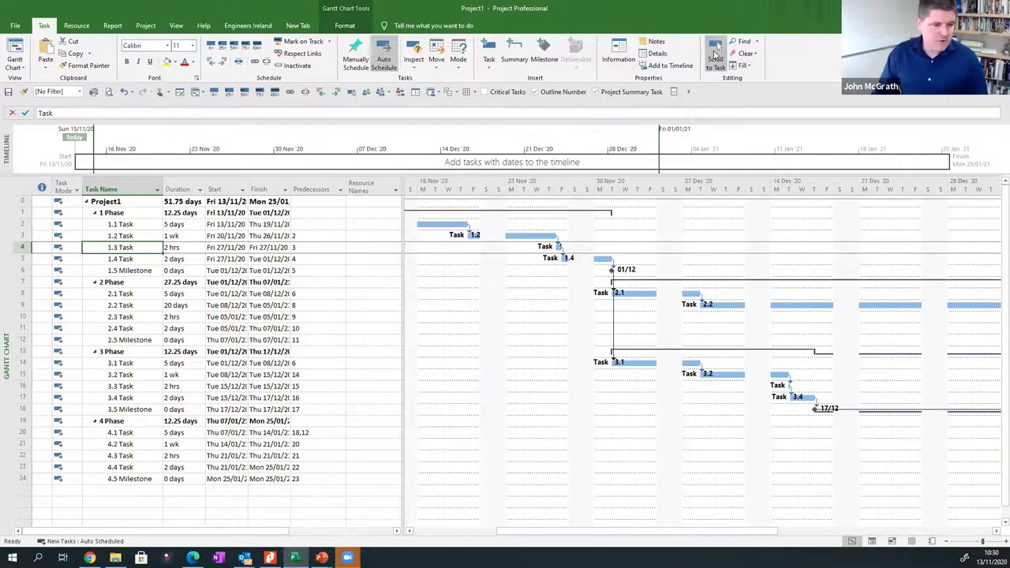
click(147, 224)
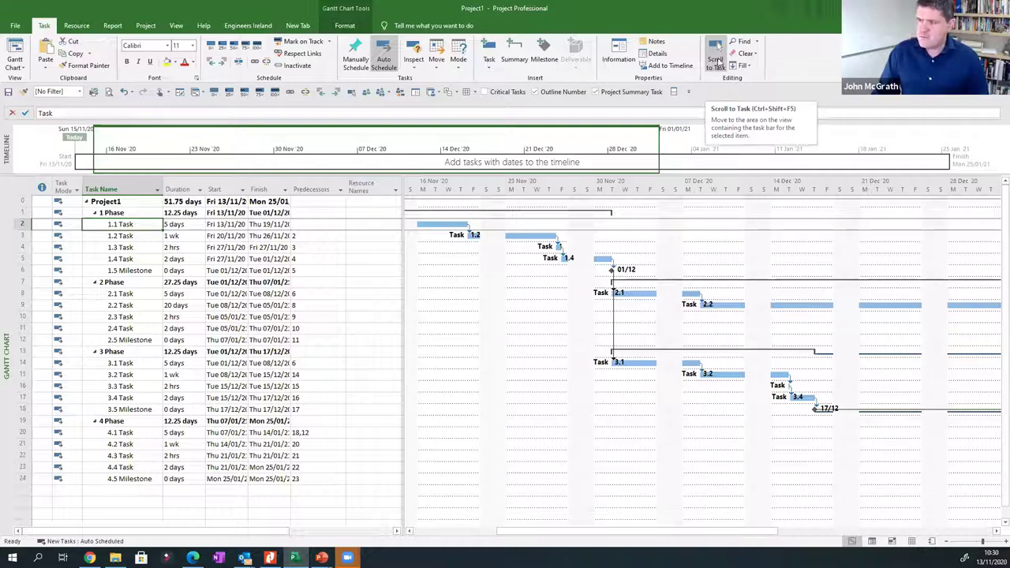
click(247, 25)
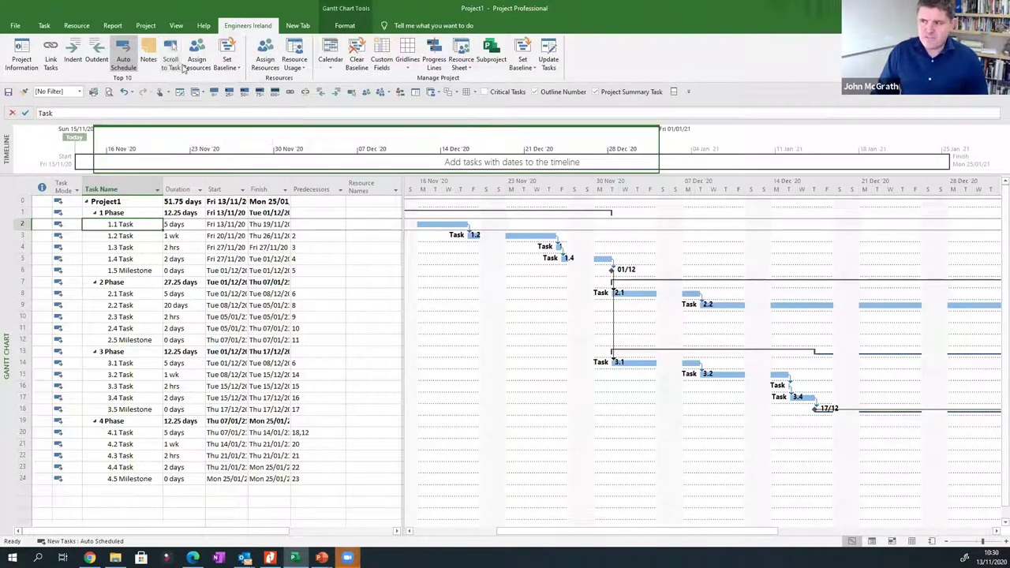
click(45, 25)
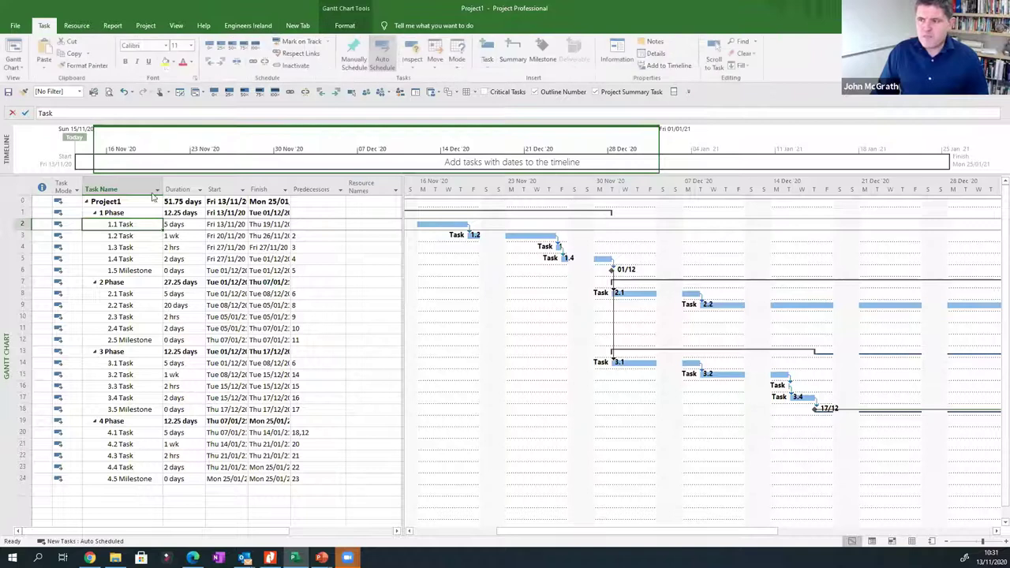
Select the project summary task, then use Go To to jump to task ID 20.
click(118, 201)
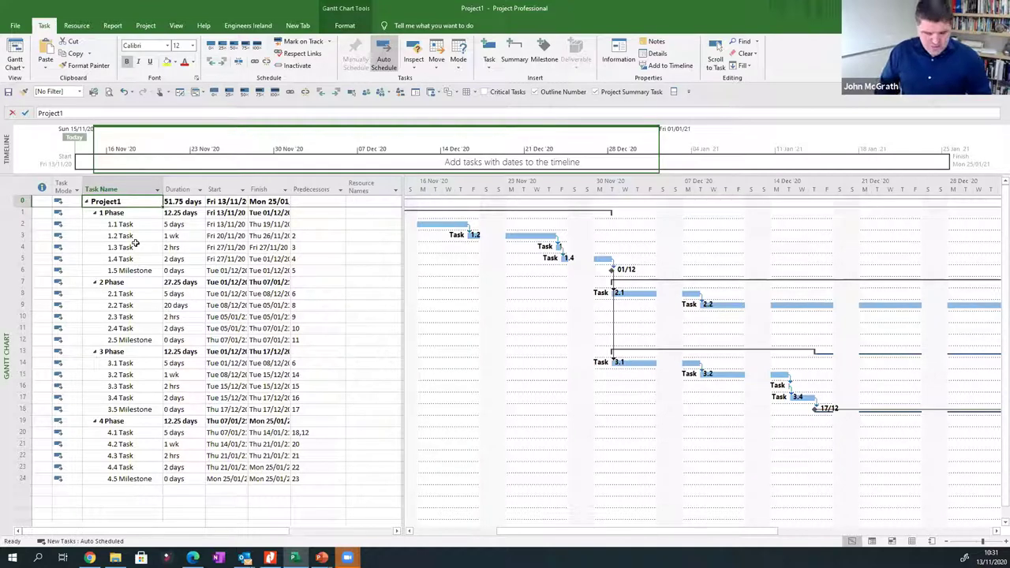
key(F5)
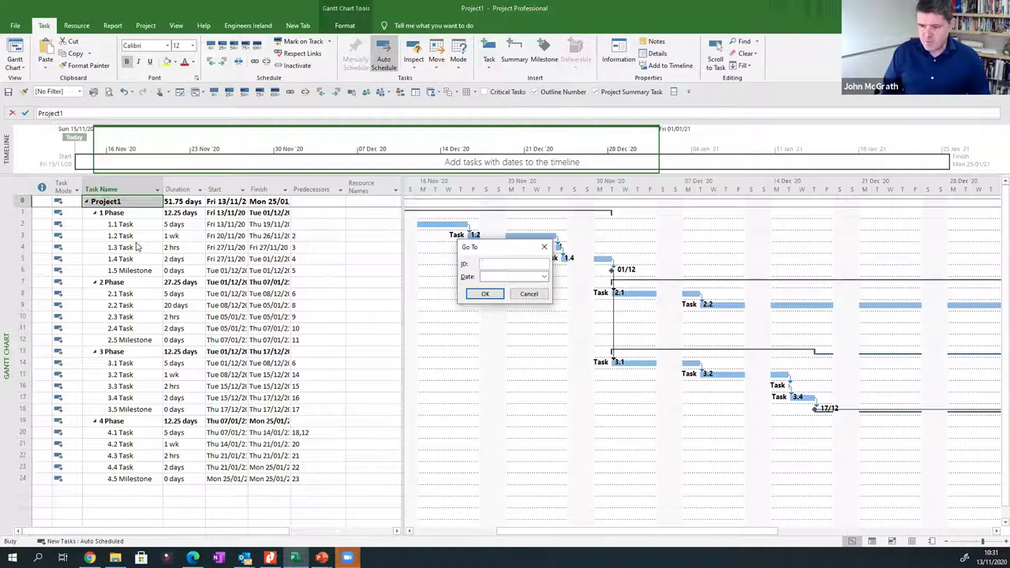
text(20)
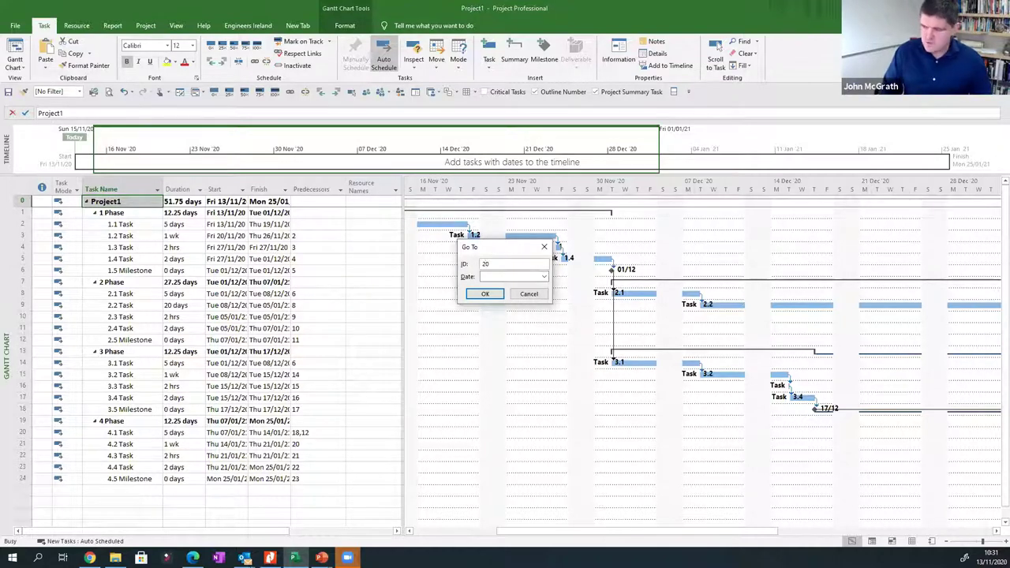
key(Return)
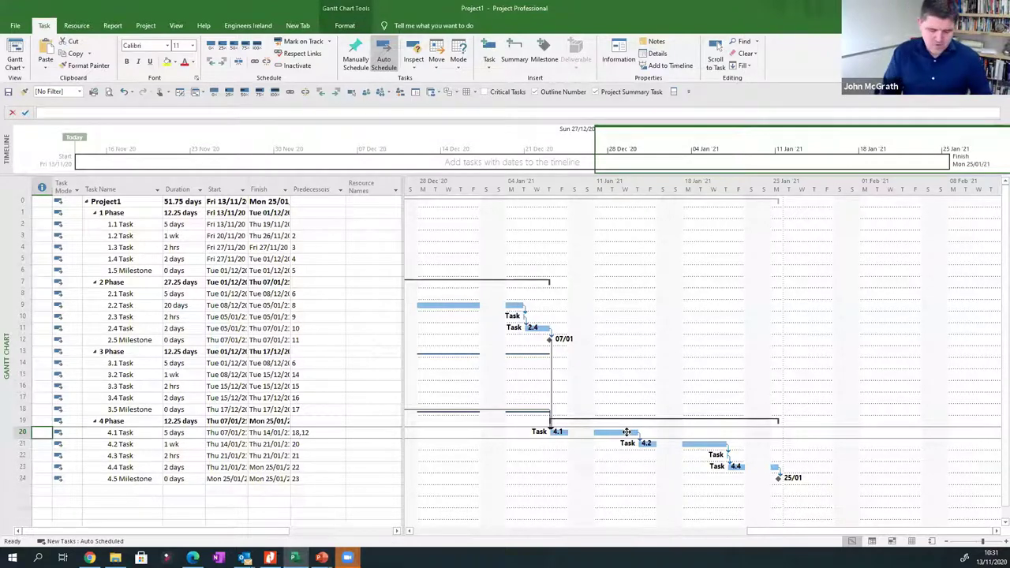
Use Go To to jump to task ID 2.
key(F5)
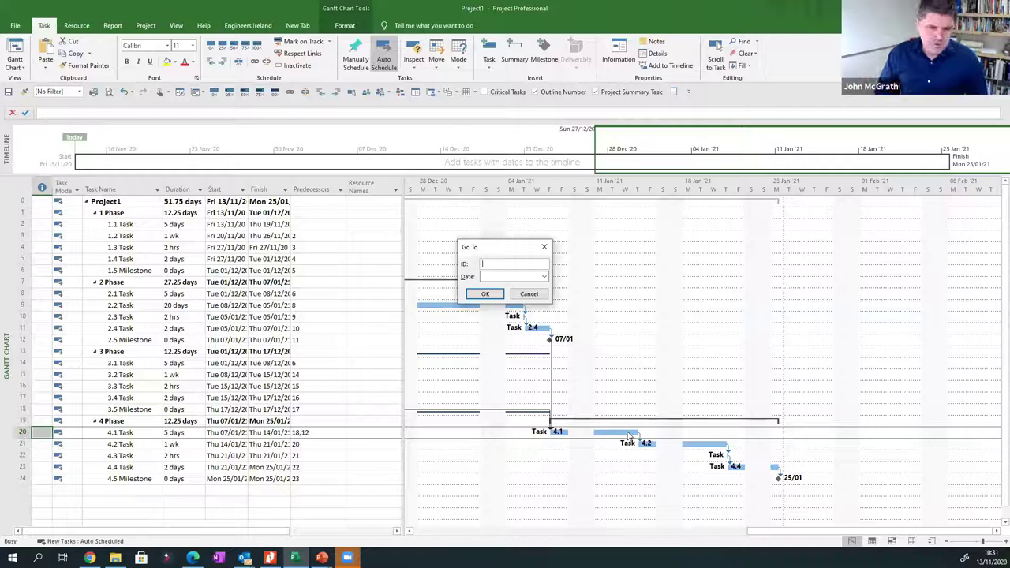
text(2)
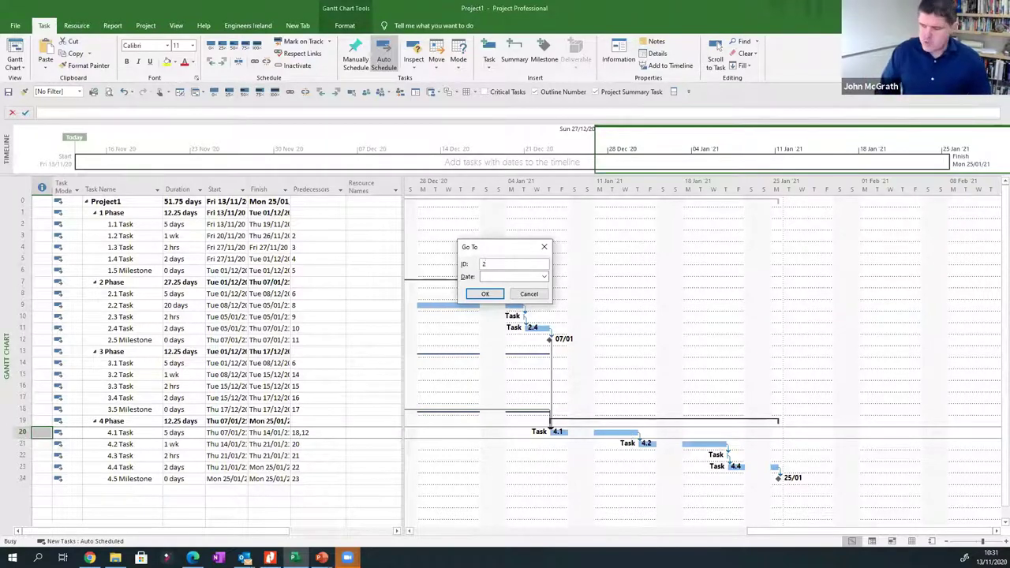
key(Return)
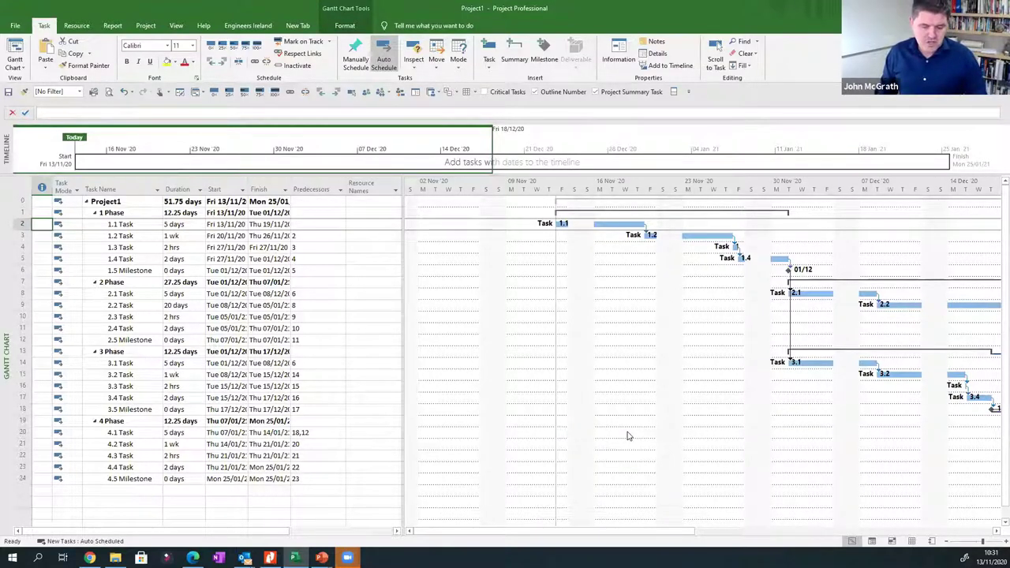
Use Go To to move the Gantt chart to the date 4 January 2021.
key(F5)
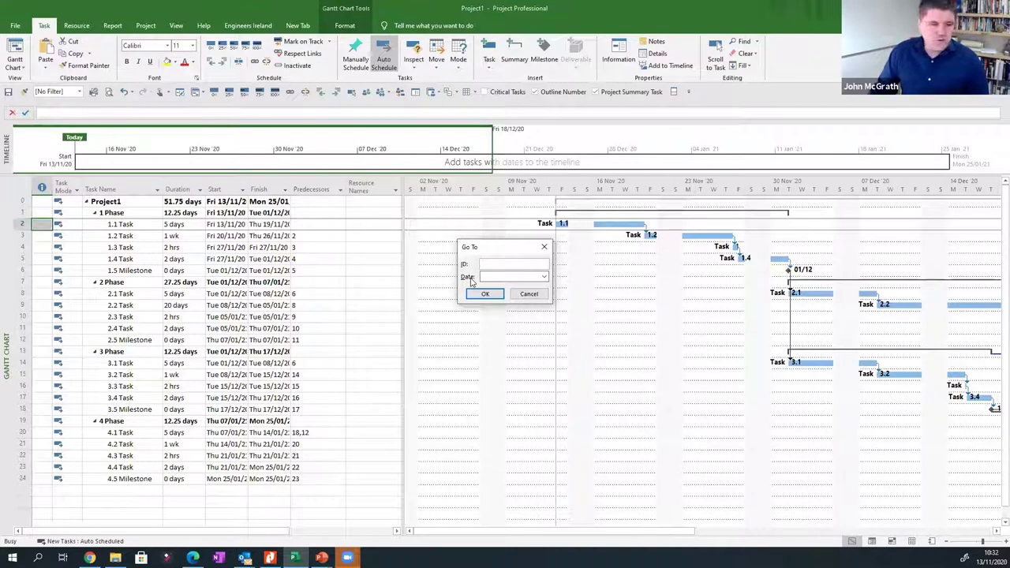
click(544, 277)
click(543, 288)
click(542, 288)
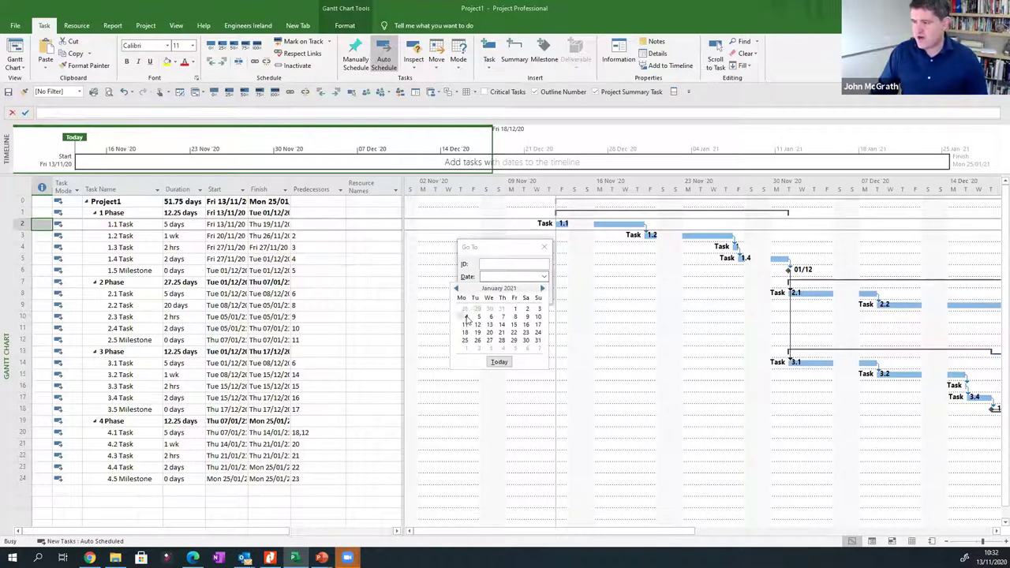
click(465, 317)
key(Return)
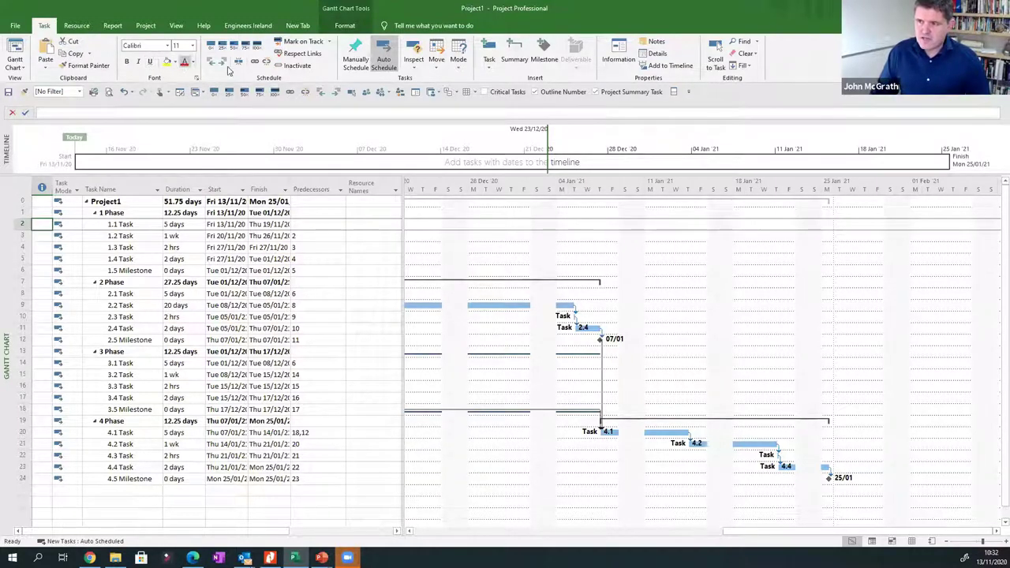
Add the tasks "Hang Pictures" and "Pait Walls" below milestone 4.5, leaving two blank rows in between.
click(248, 25)
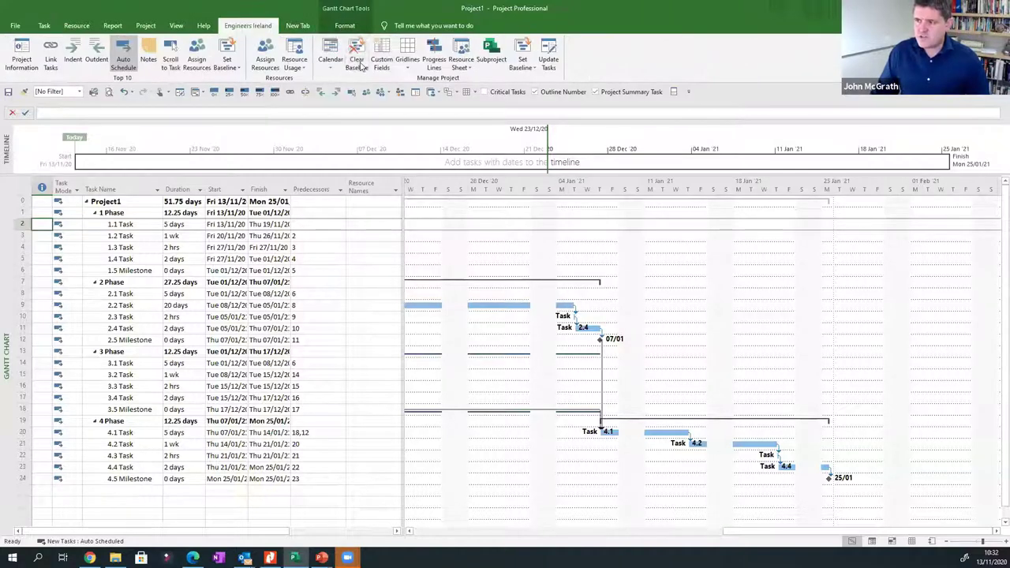
click(124, 214)
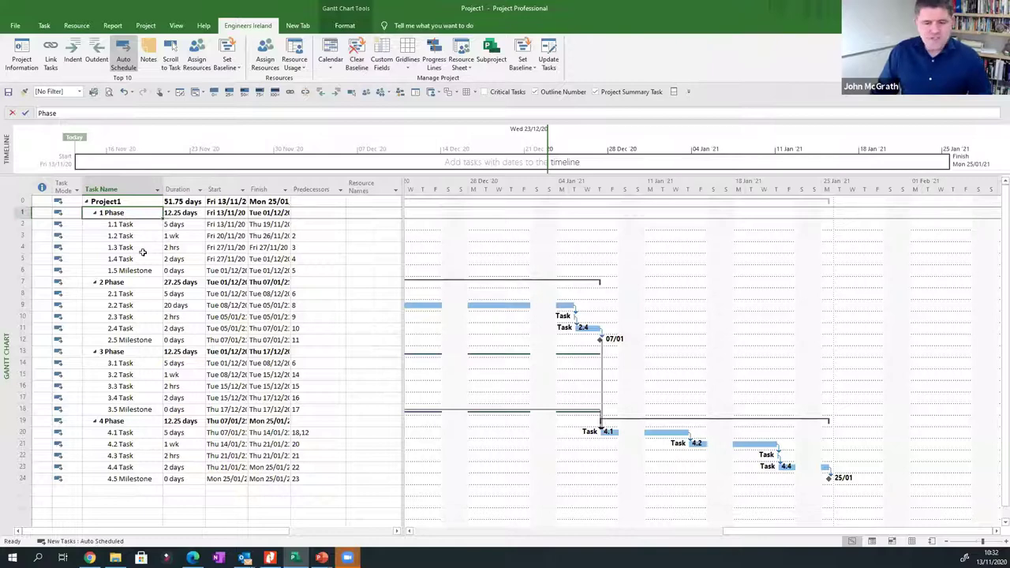
scroll(143, 250, down, 1)
scroll(143, 250, down, 5)
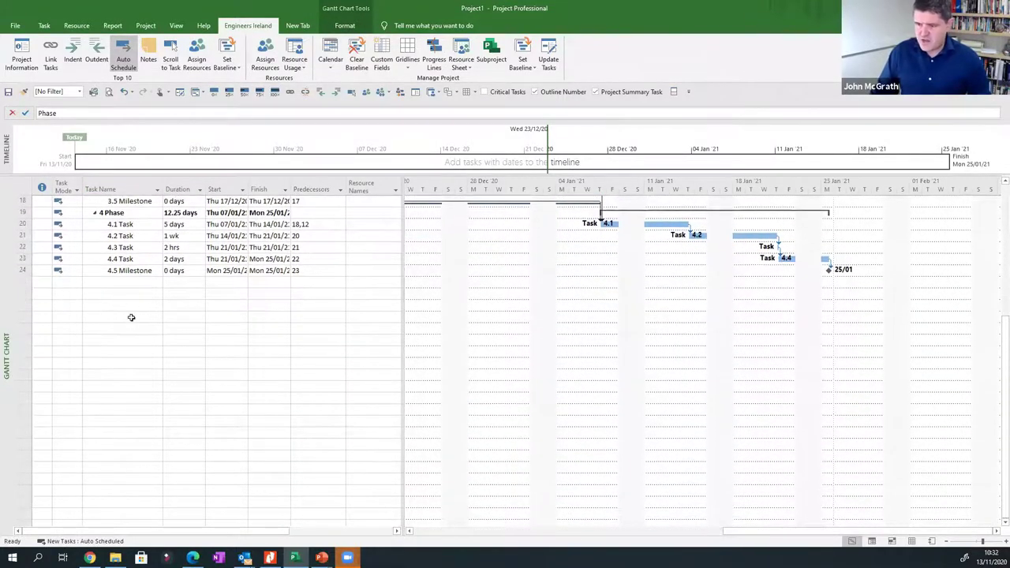
click(124, 310)
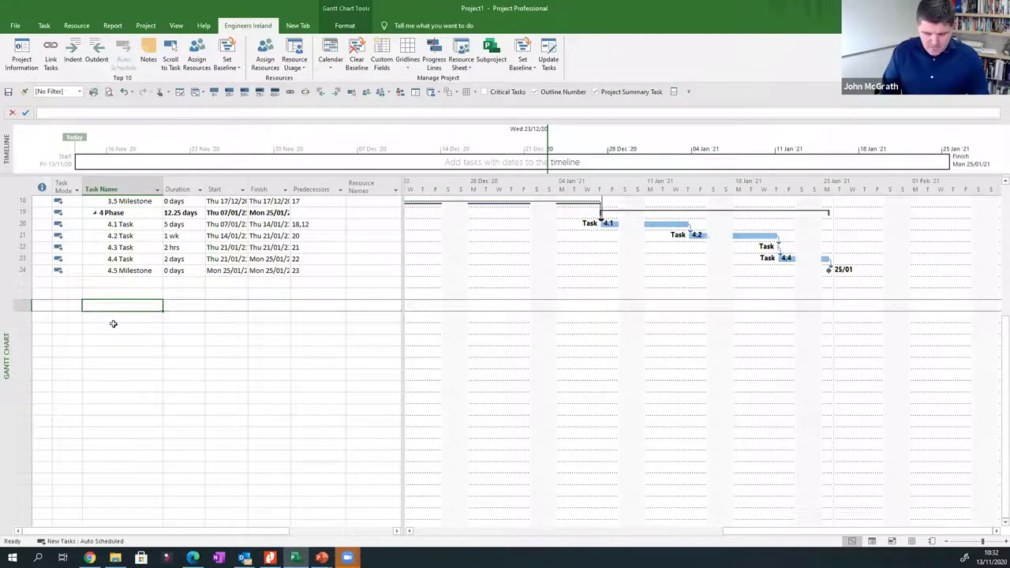
text(Han)
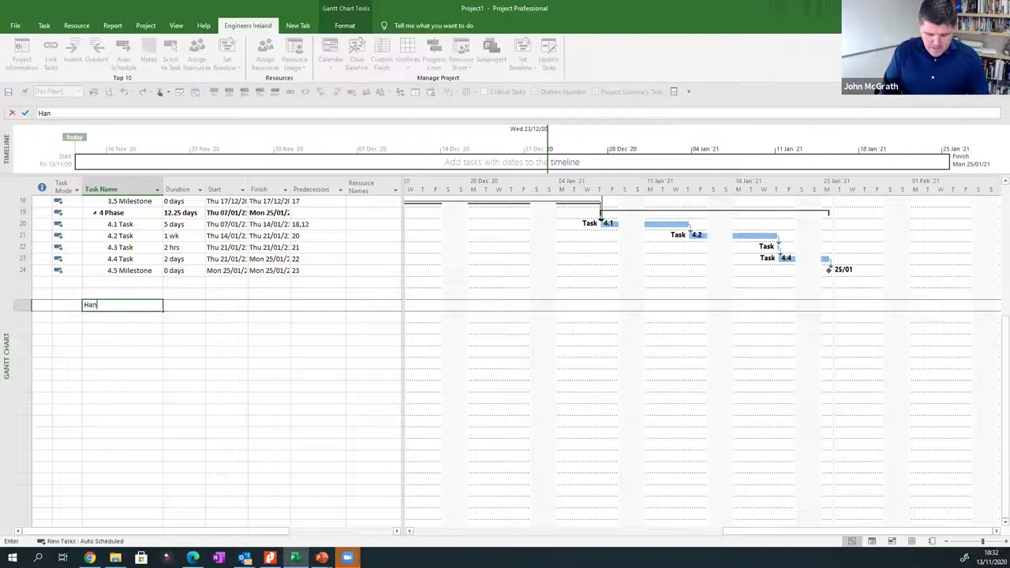
text(g Pictures)
key(Return)
text(Pait Walls)
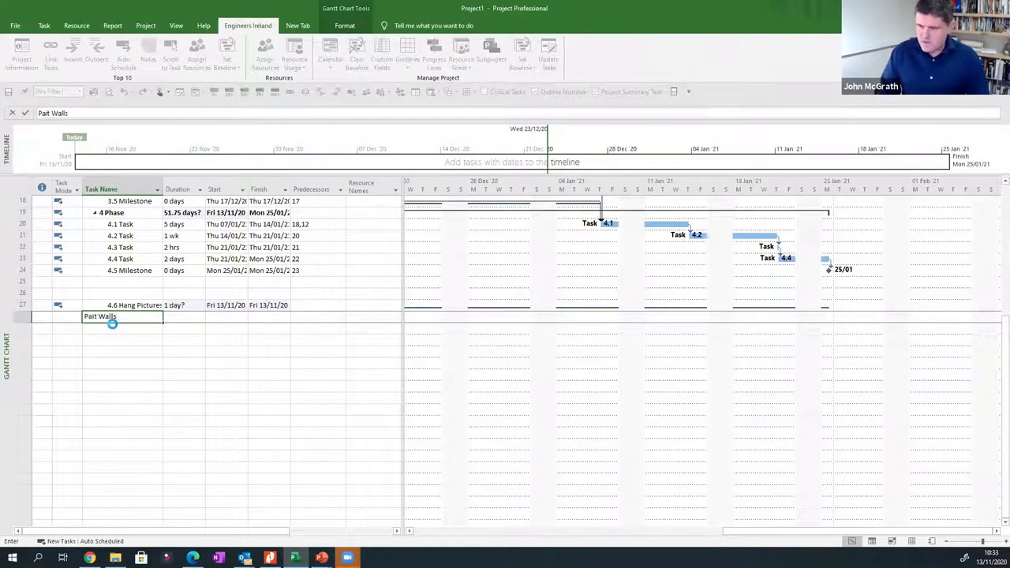
key(Return)
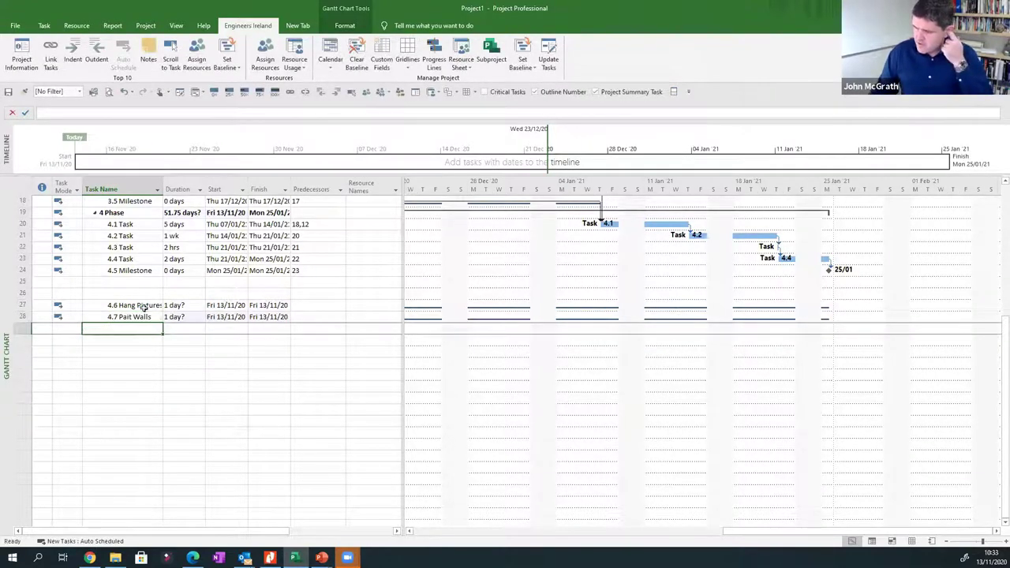
Correct the name of the task below Hang Pictures to "Paint Walls".
click(135, 316)
click(69, 113)
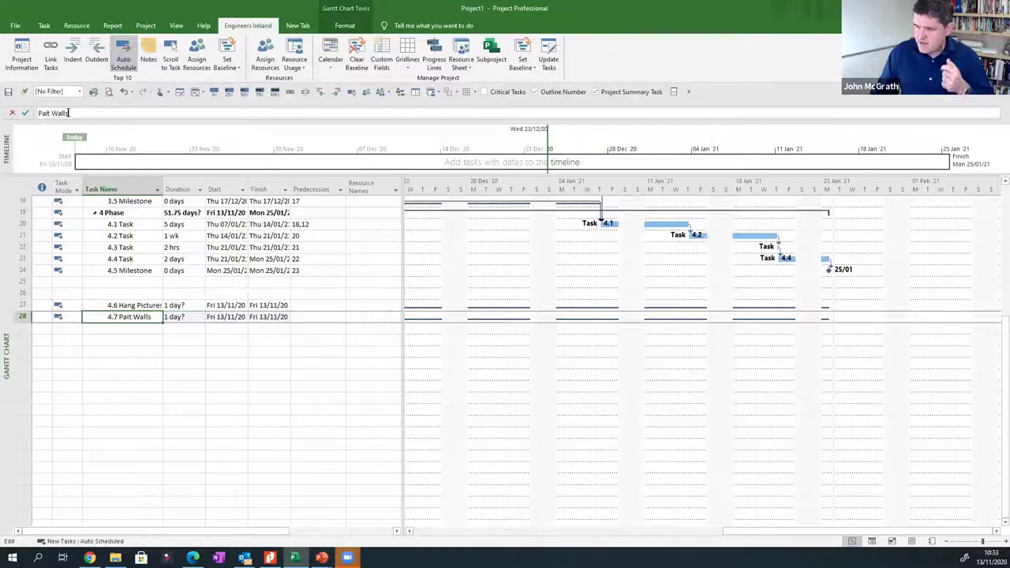
click(50, 112)
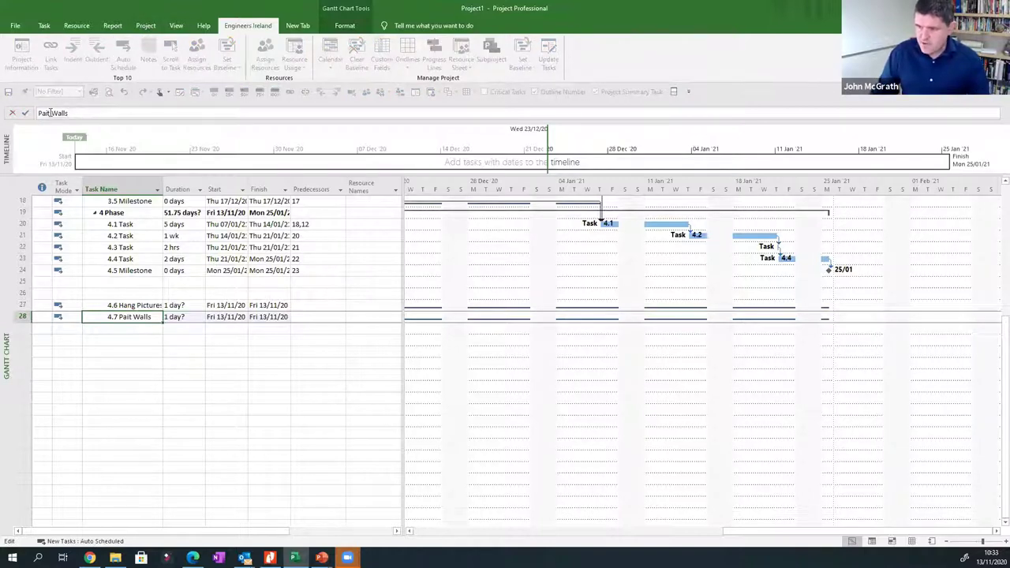
key(BackSpace)
key(BackSpace)
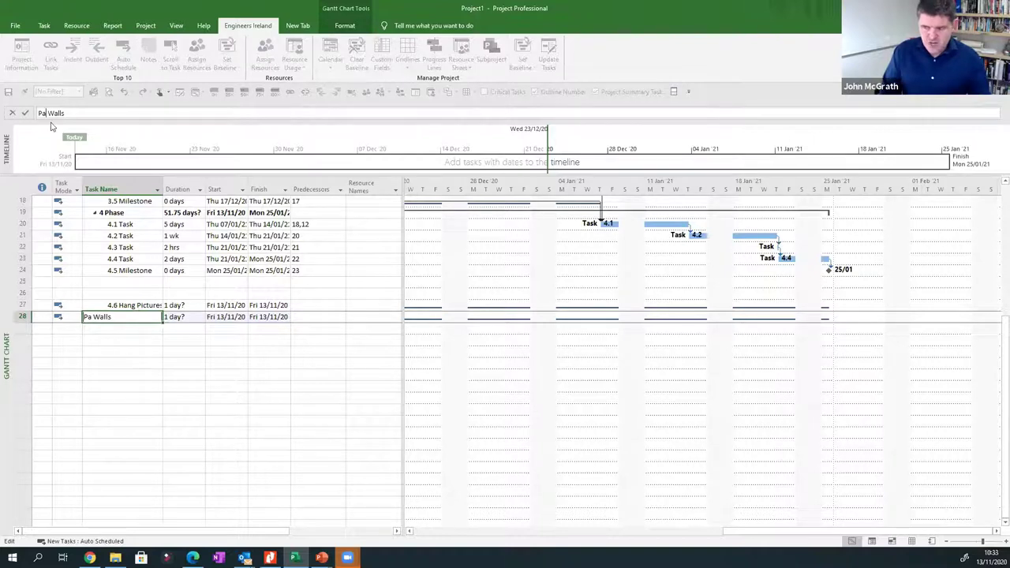
text(int)
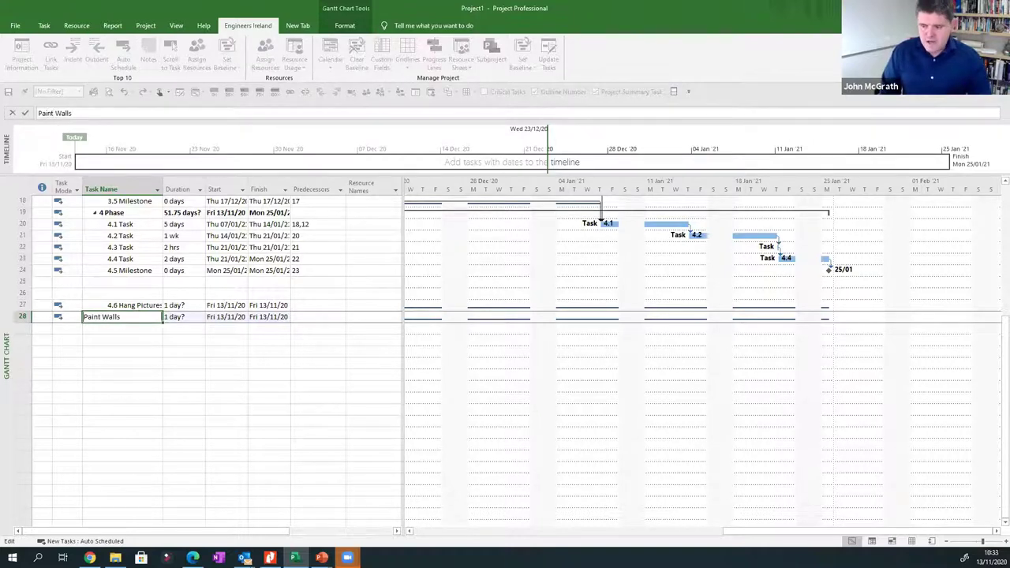
key(Return)
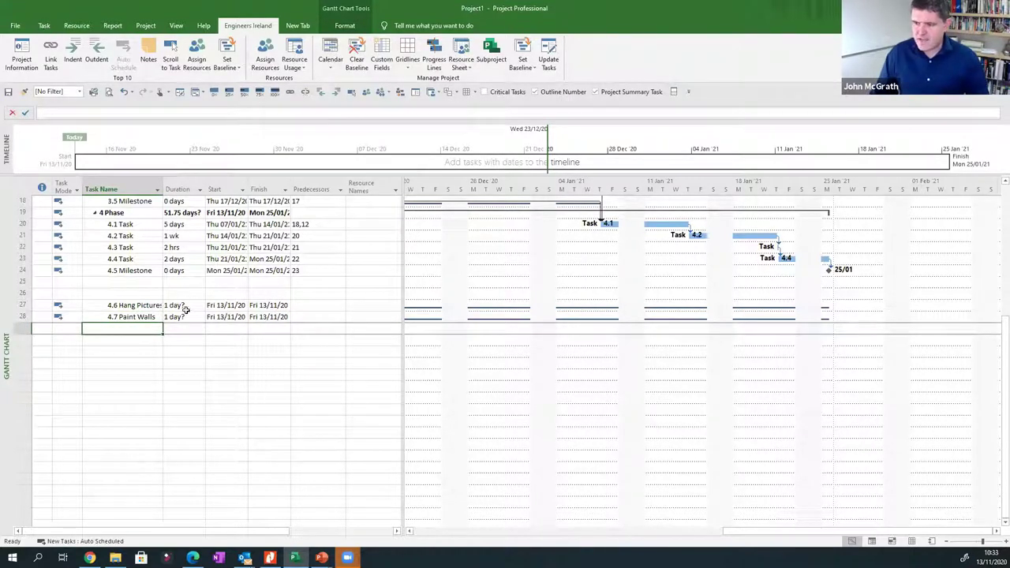
Outdent the tasks Hang Pictures and Paint Walls to the highest outline level, outside Phase 4.
click(180, 307)
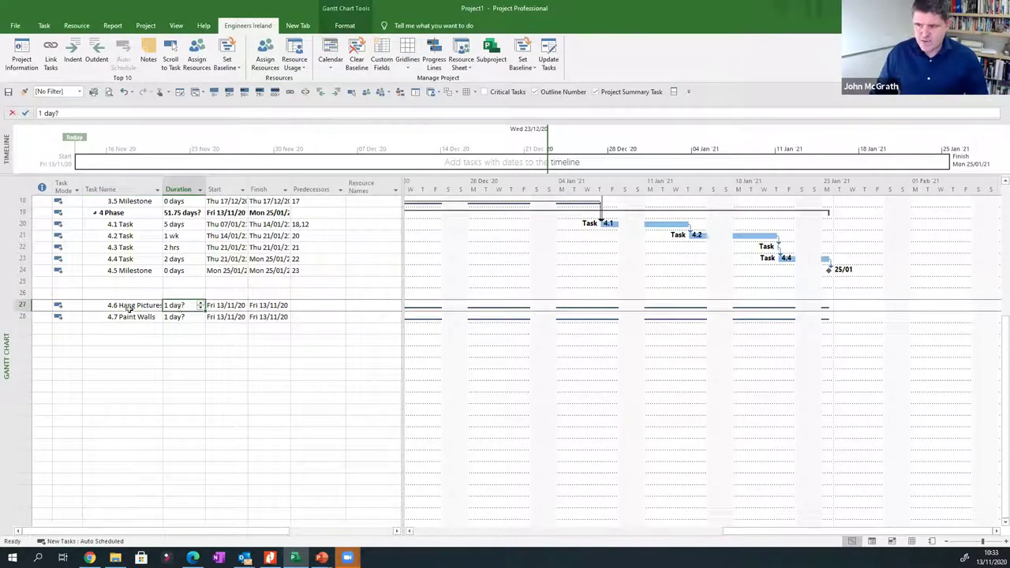
drag(127, 304, 126, 316)
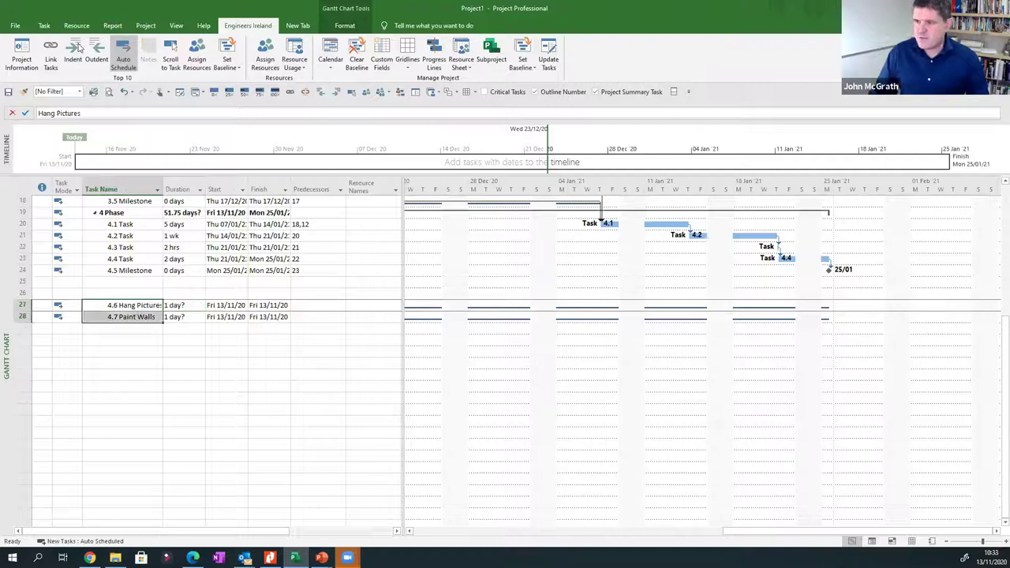
click(44, 25)
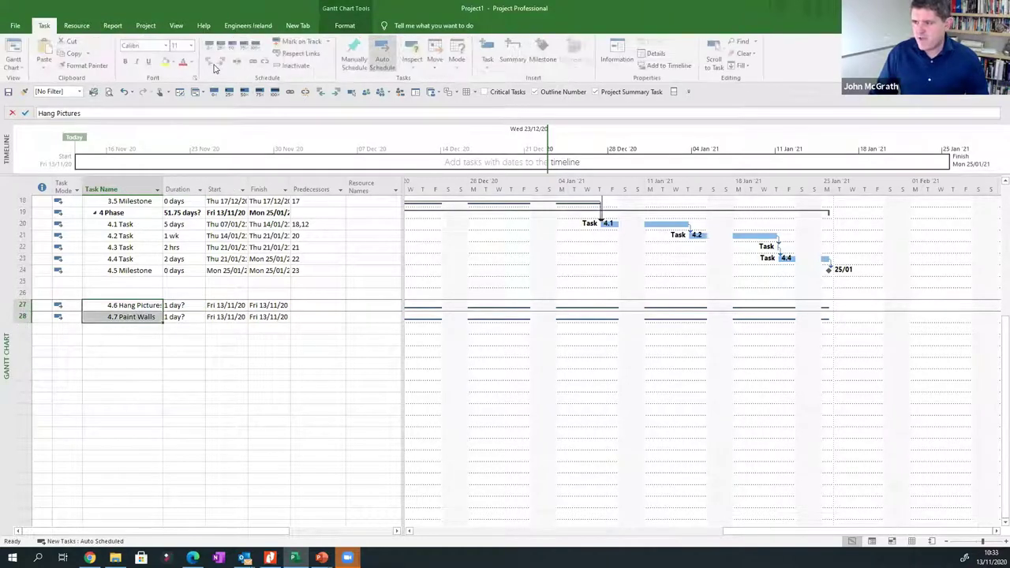
click(209, 62)
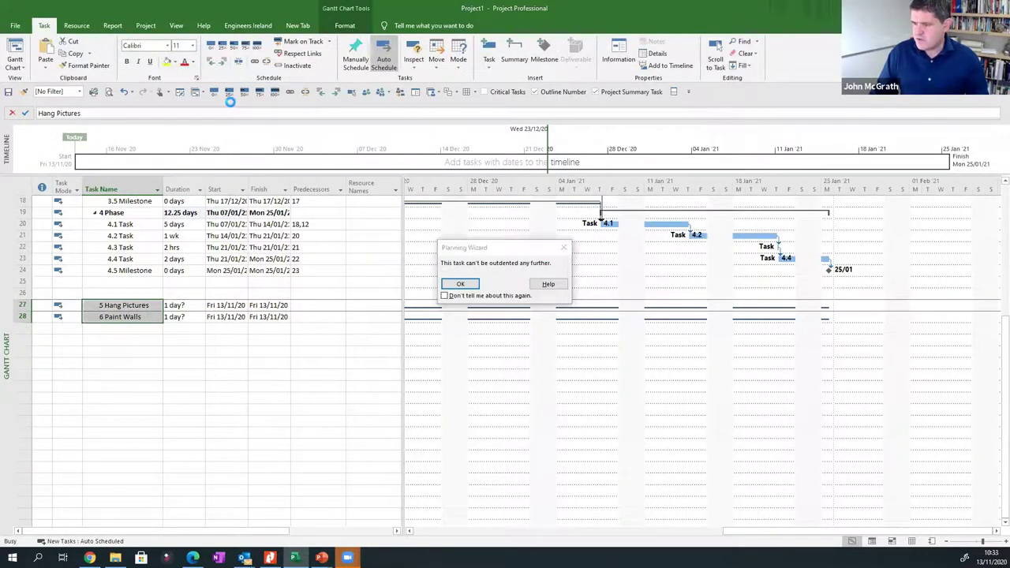
key(Return)
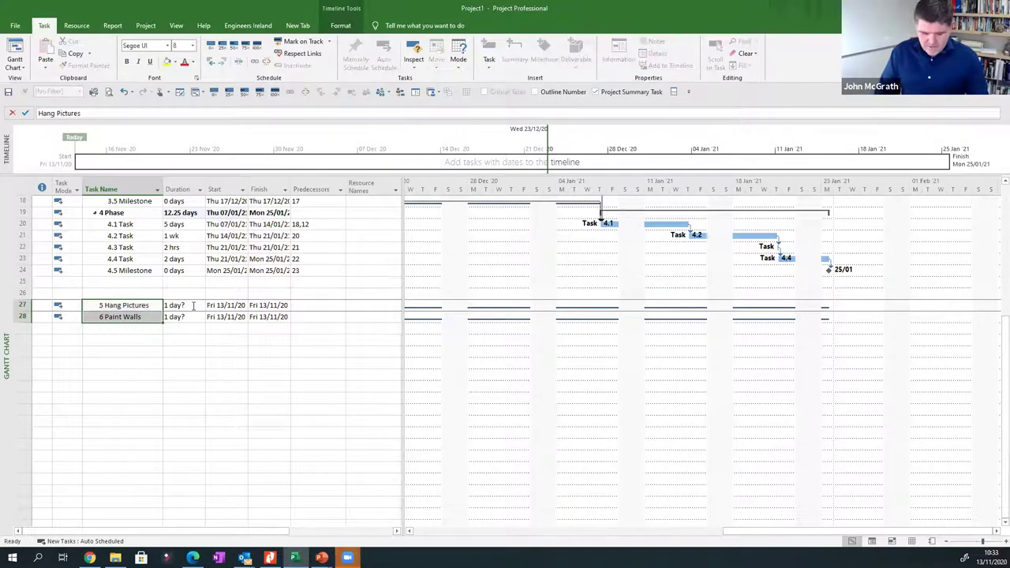
Set the durations of Hang Pictures and Paint Walls to 5 days each.
click(193, 306)
text(5)
key(Return)
text(5)
click(111, 304)
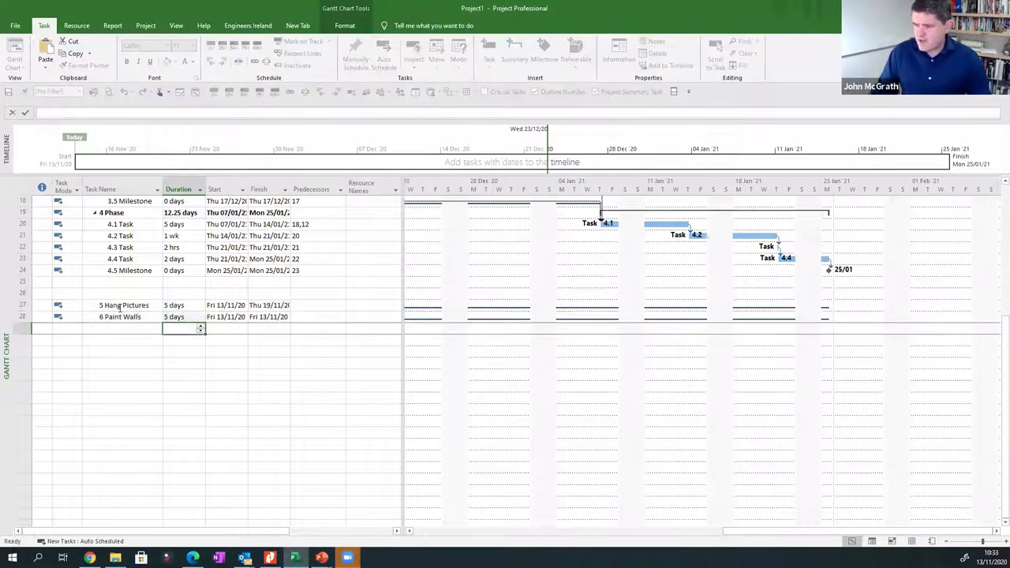
key(ctrl+shift+F5)
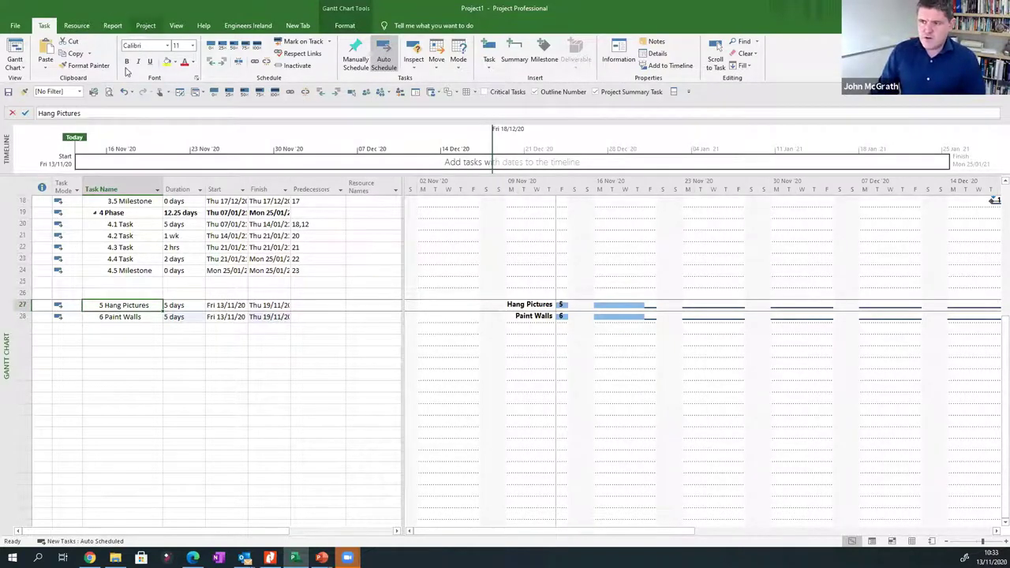
Set the project's start date to Monday 12 October 2020 in the project information.
click(146, 25)
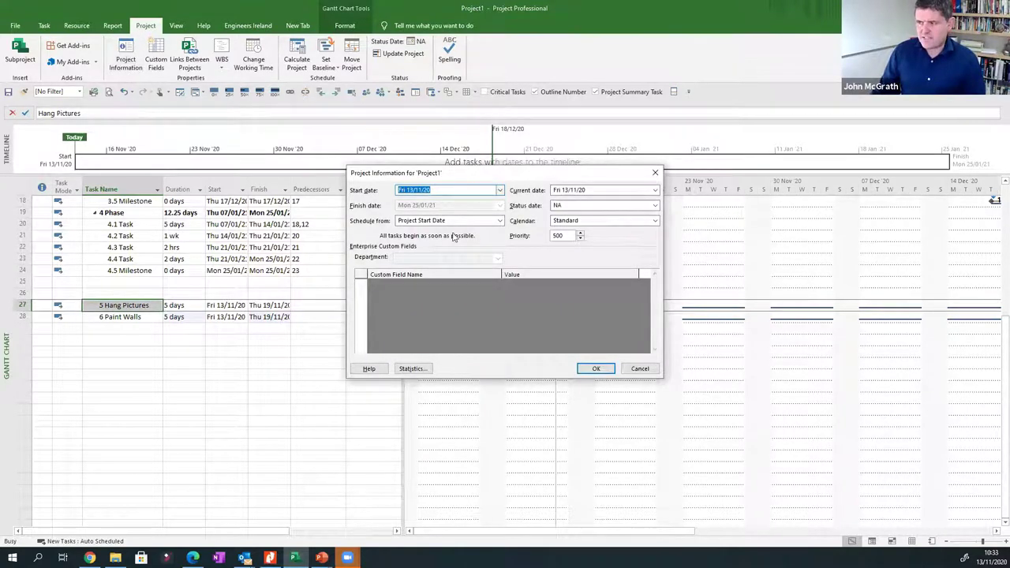
key(alt+Down)
click(638, 369)
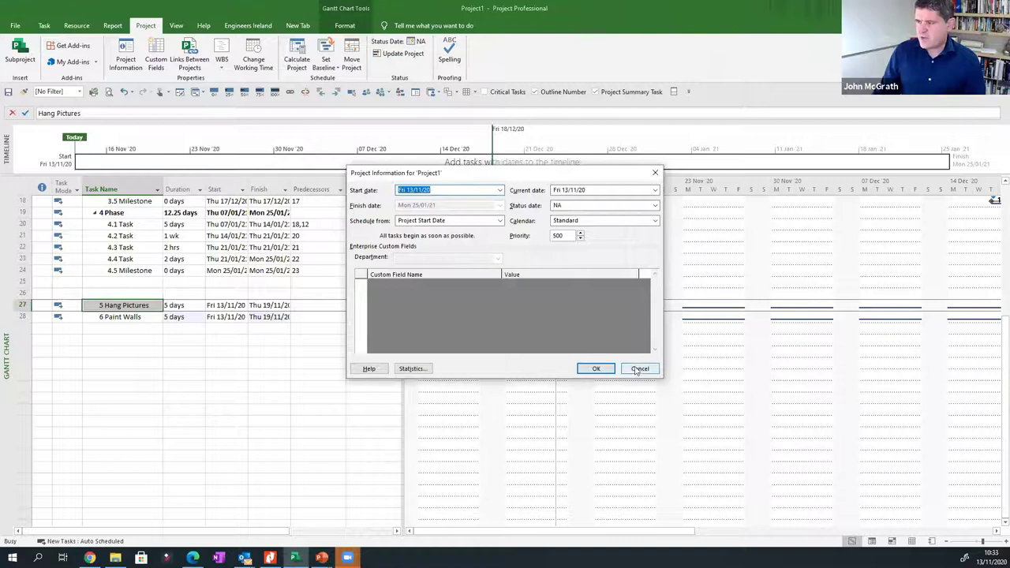
click(638, 369)
click(125, 57)
click(499, 191)
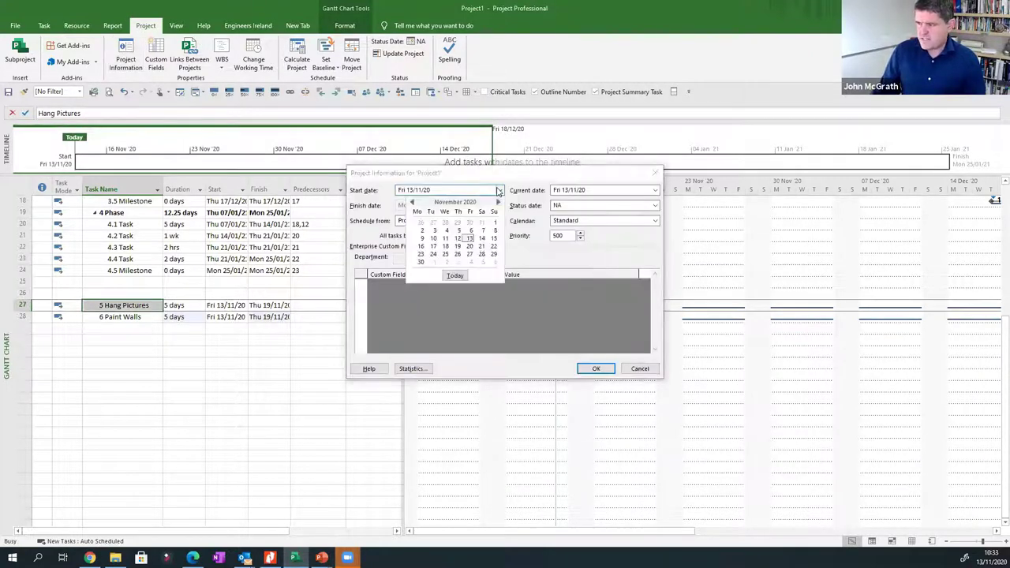
click(411, 203)
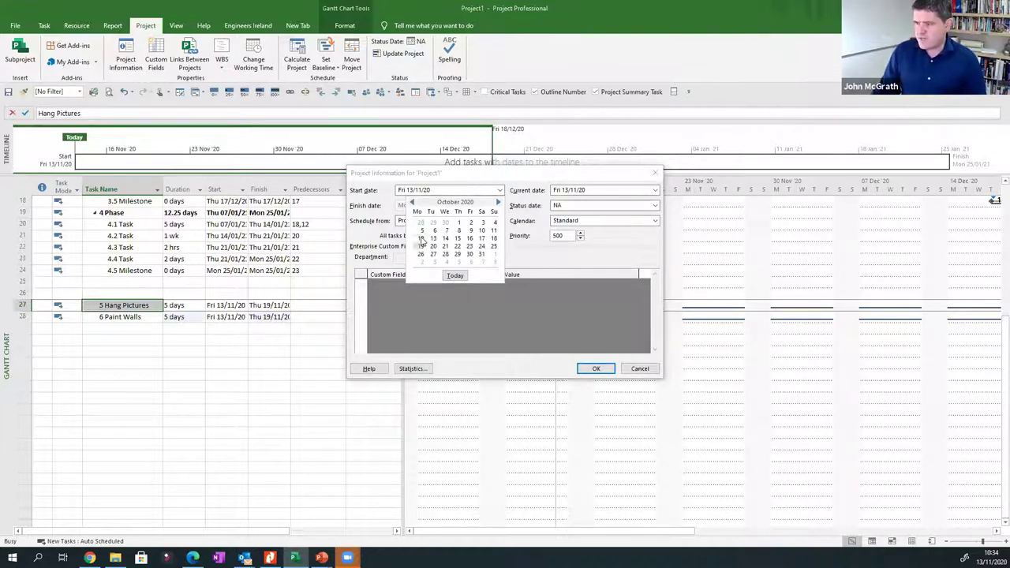
click(588, 377)
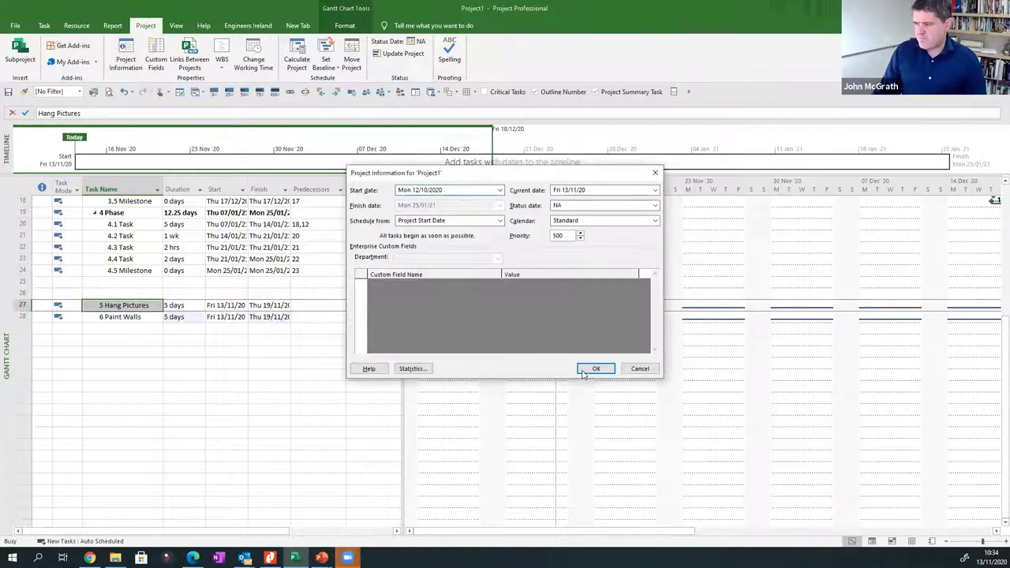
key(Return)
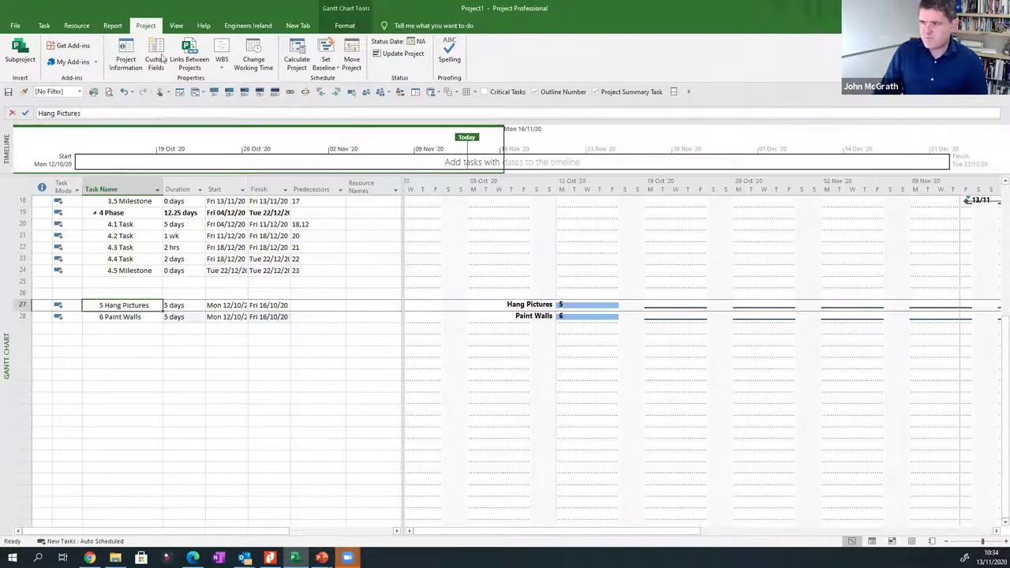
Link Hang Pictures to Paint Walls as its Finish-to-Start predecessor.
key(shift+Down)
click(45, 26)
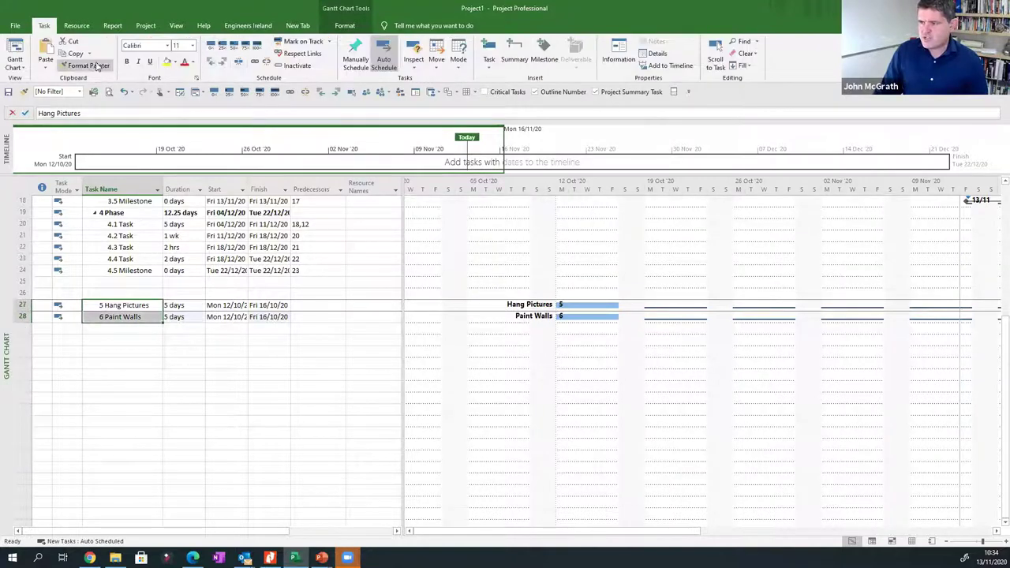
click(255, 63)
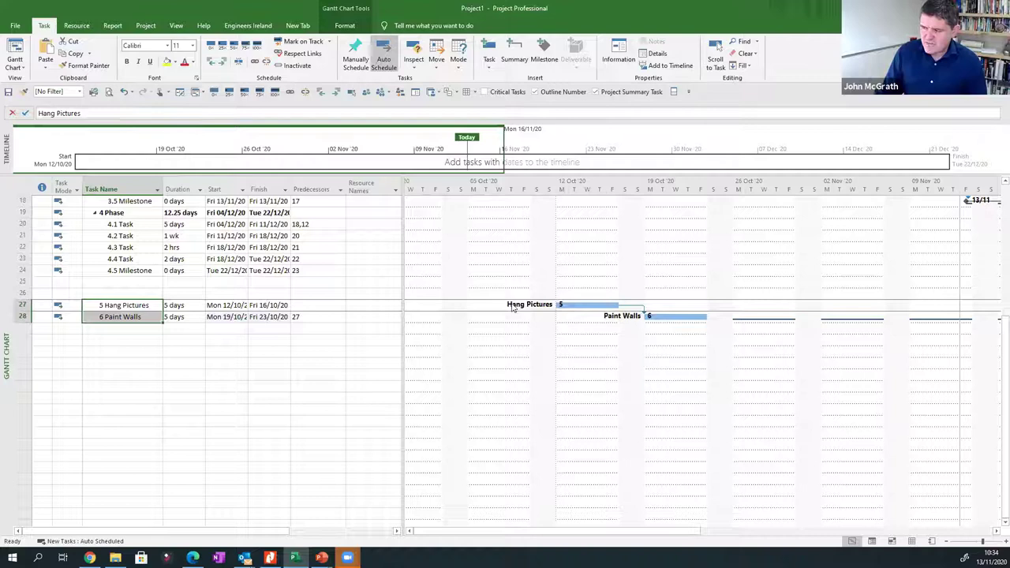
Change the dependency between Hang Pictures and Paint Walls to Start-to-Finish (SF).
double_click(632, 309)
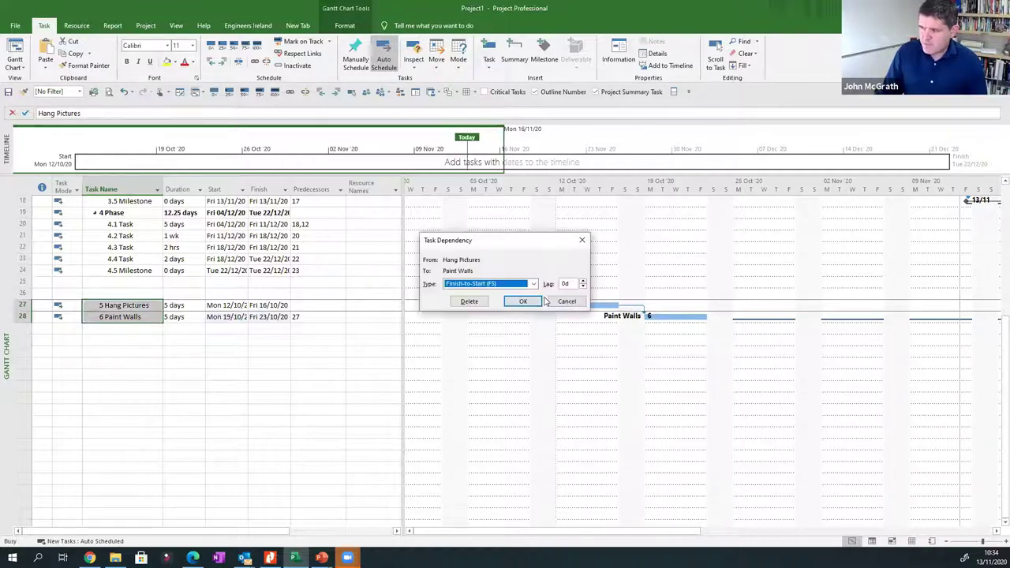
click(534, 284)
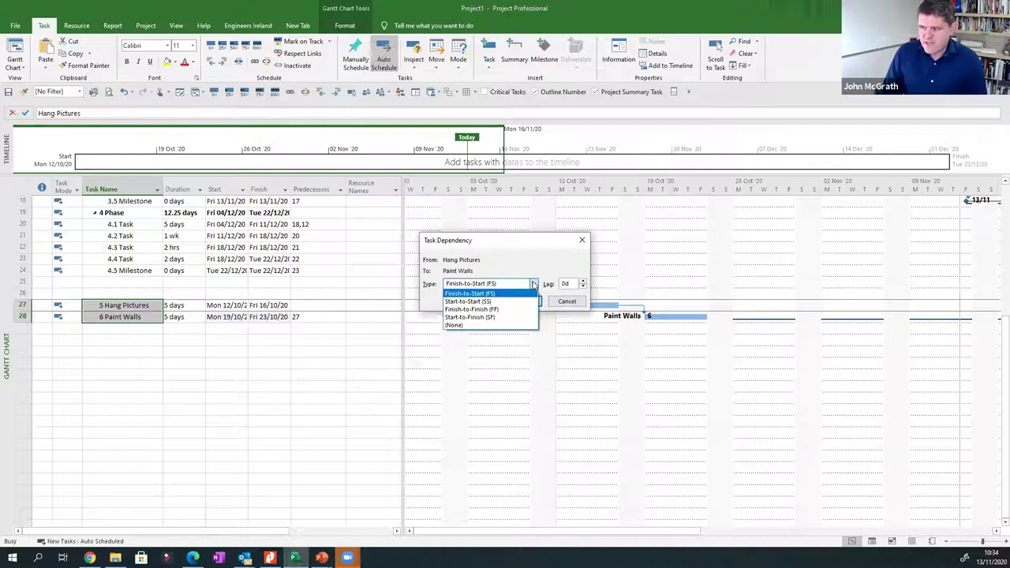
click(476, 318)
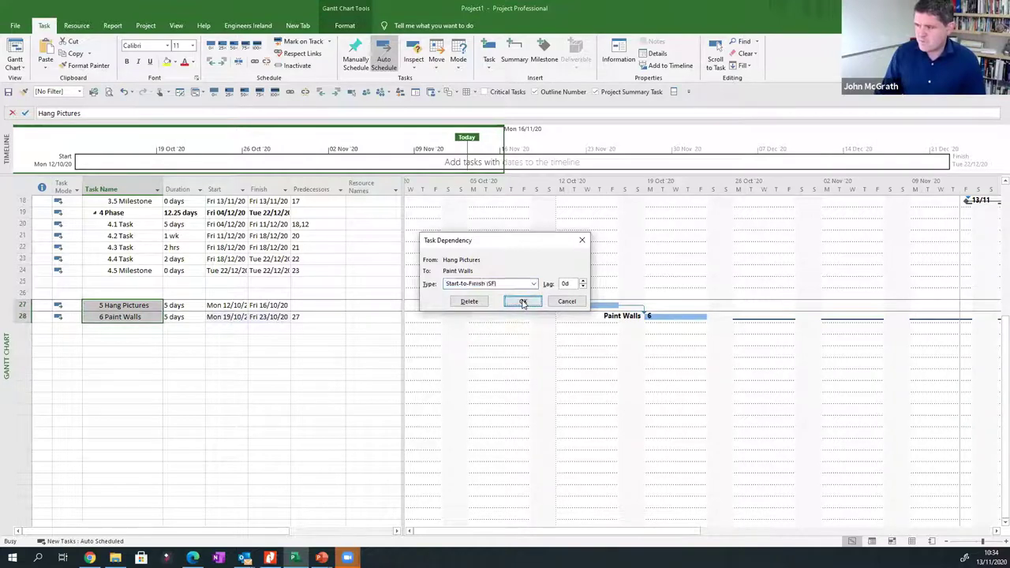
click(523, 303)
click(510, 326)
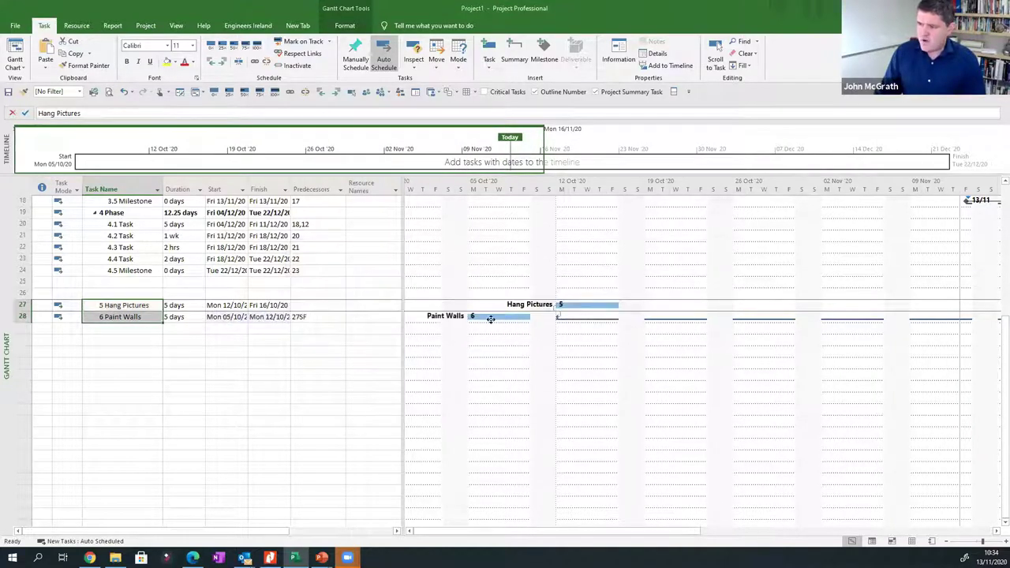
Delete the Start-to-Finish dependency between Hang Pictures and Paint Walls.
double_click(560, 317)
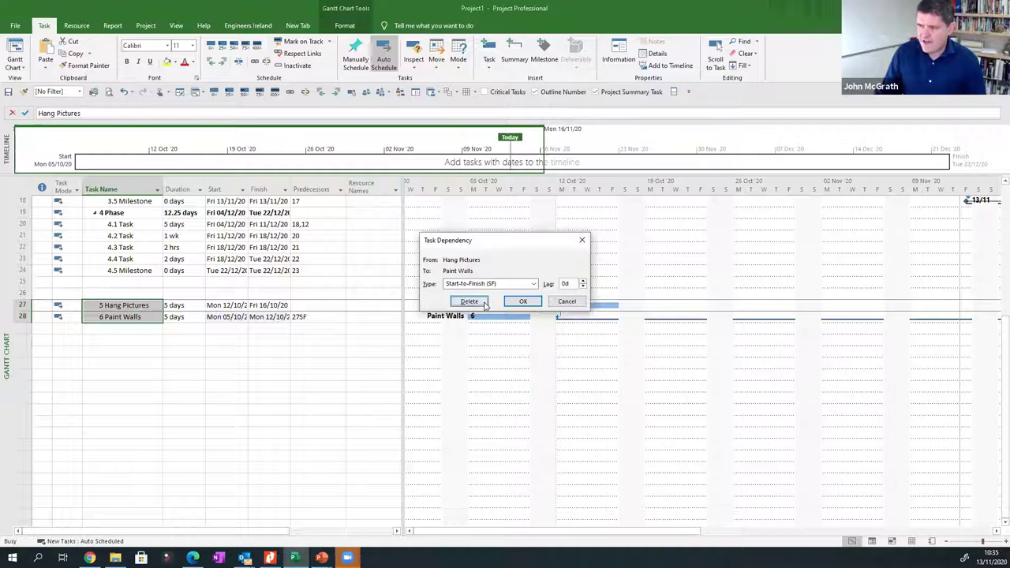
click(471, 301)
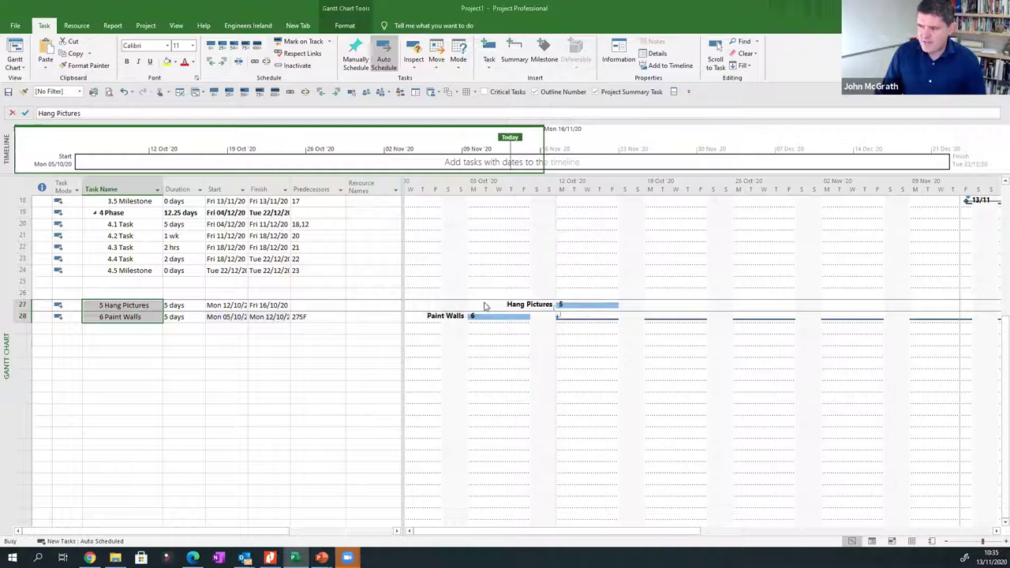
click(103, 330)
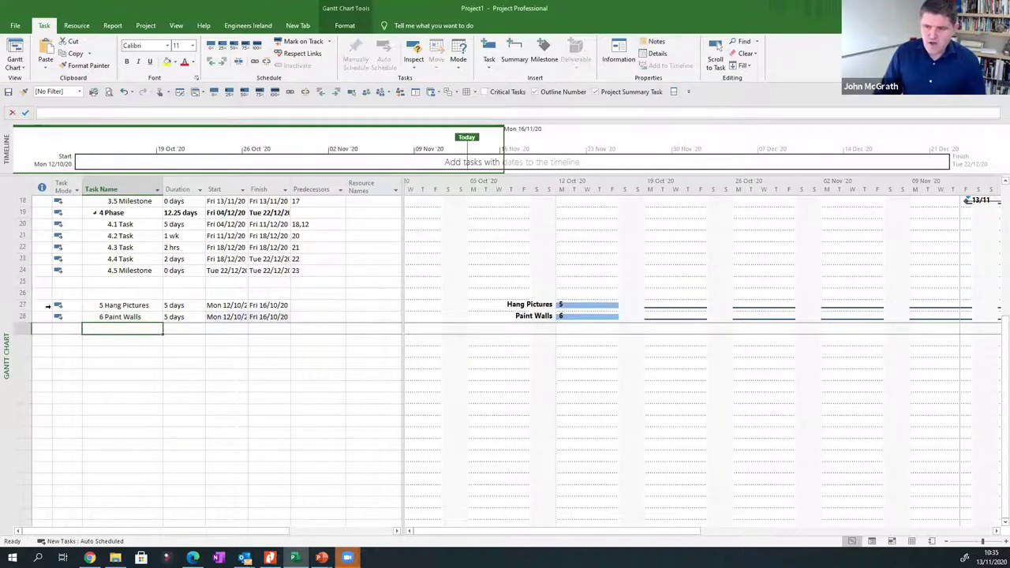
Reorder the tasks so that Paint Walls sits above Hang Pictures, and link the two Finish-to-Start.
drag(22, 304, 26, 320)
click(148, 308)
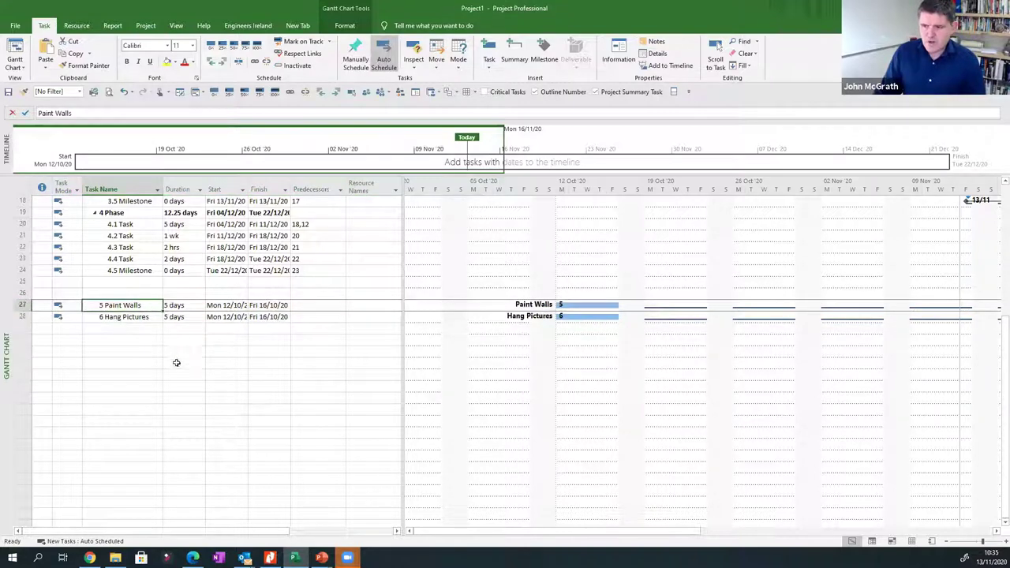
shift+click(136, 317)
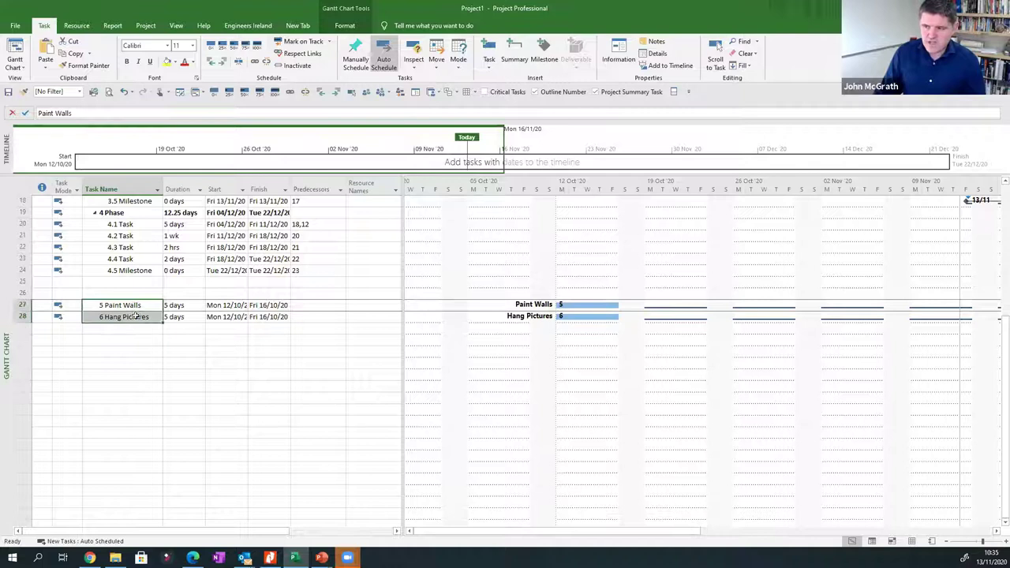
click(254, 65)
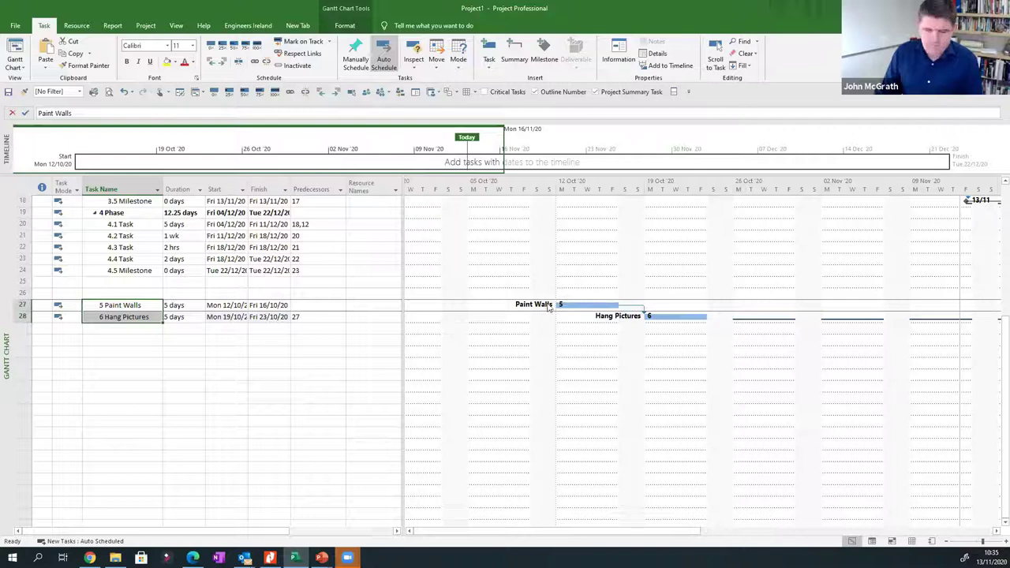
Give the link from Paint Walls to Hang Pictures a 5-day lag, and replace it with a lag of -2 days.
click(188, 308)
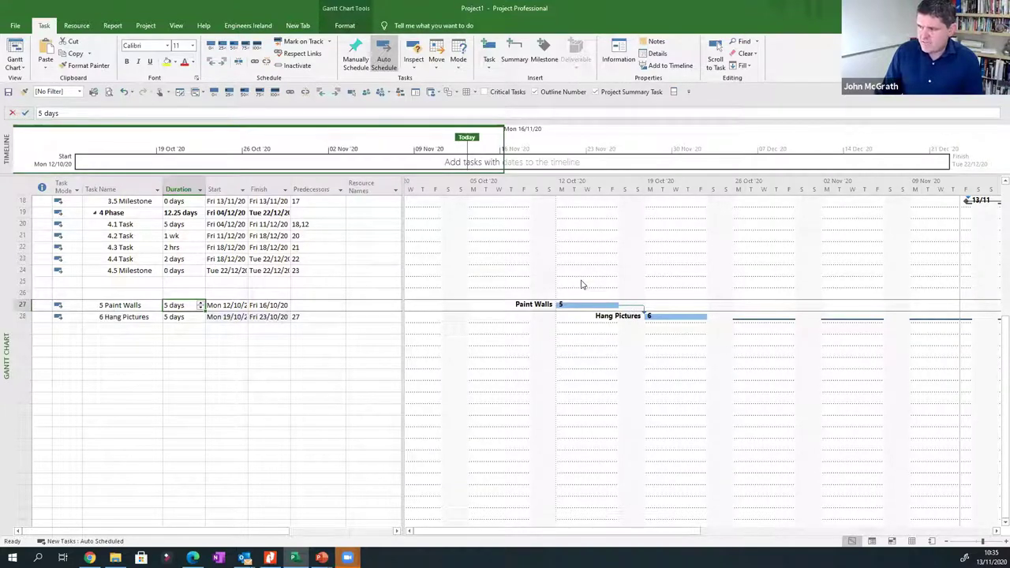
key(Tab)
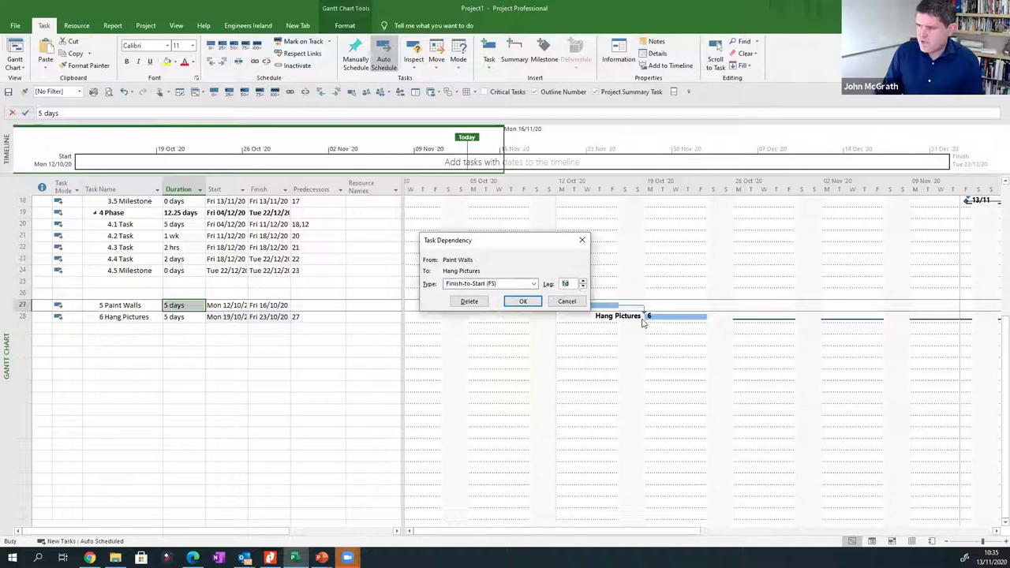
key(Return)
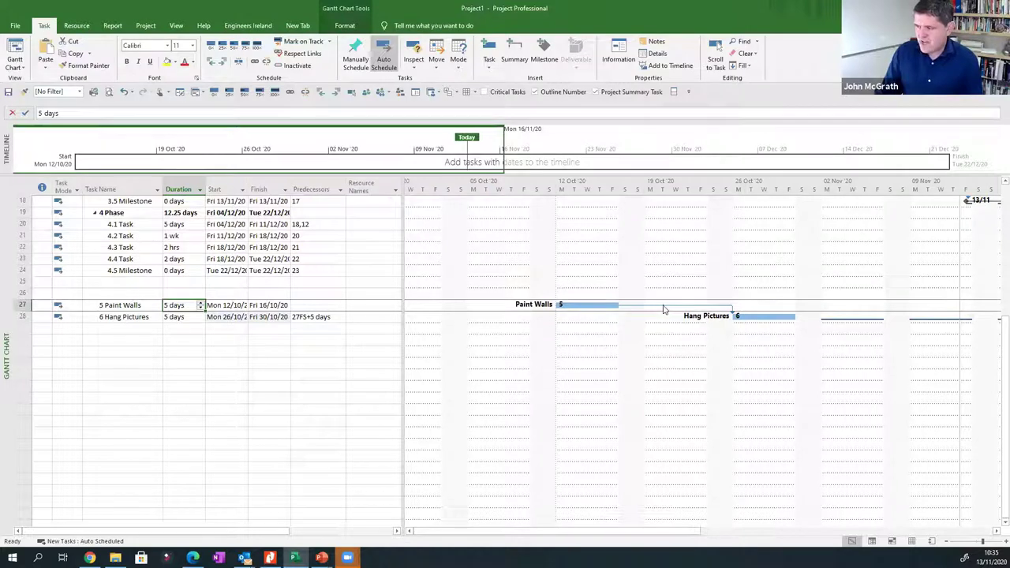
double_click(664, 308)
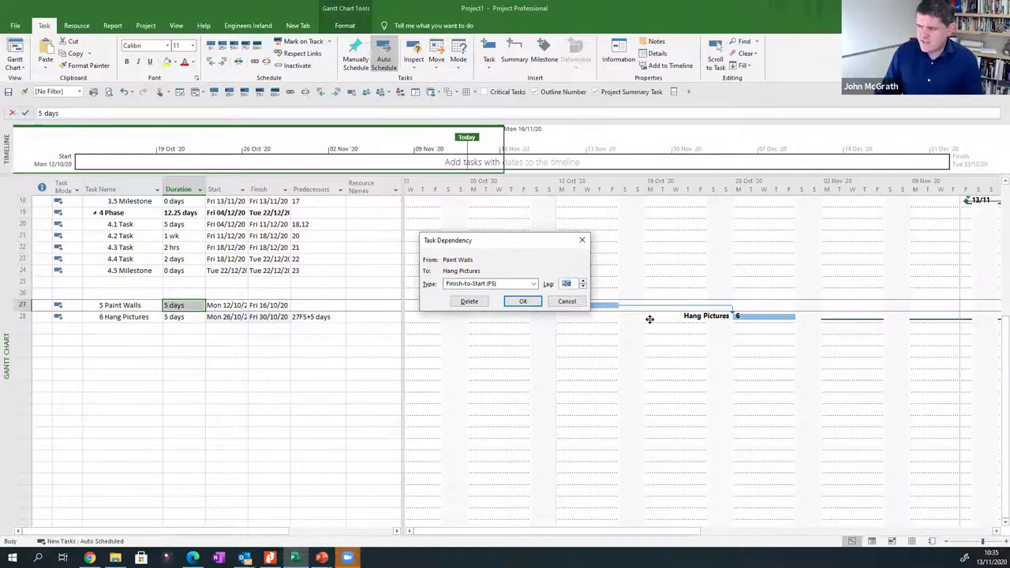
key(Return)
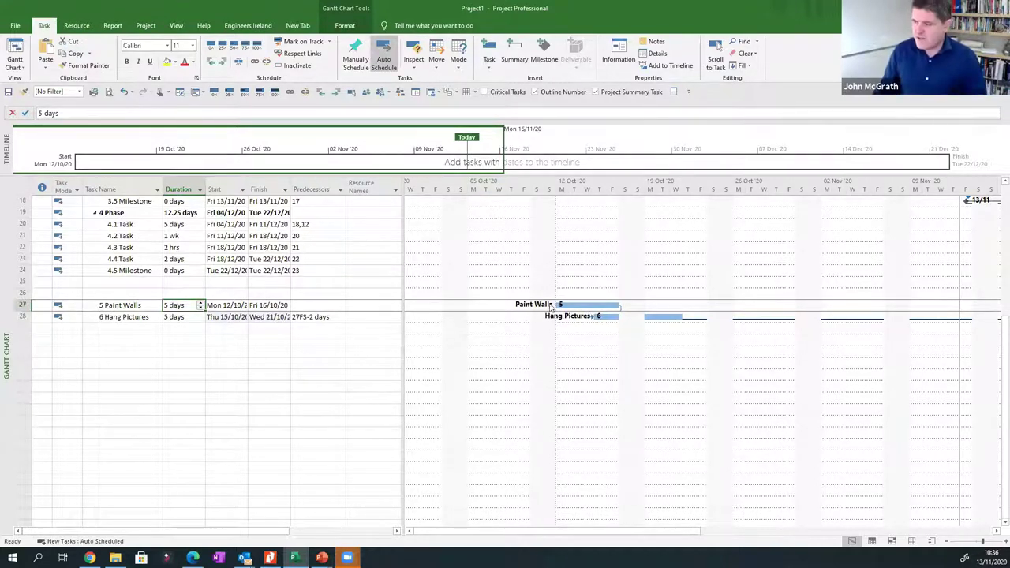
Keep the link from Paint Walls to Hang Pictures Finish-to-Start and set its lag to -4 days.
double_click(621, 313)
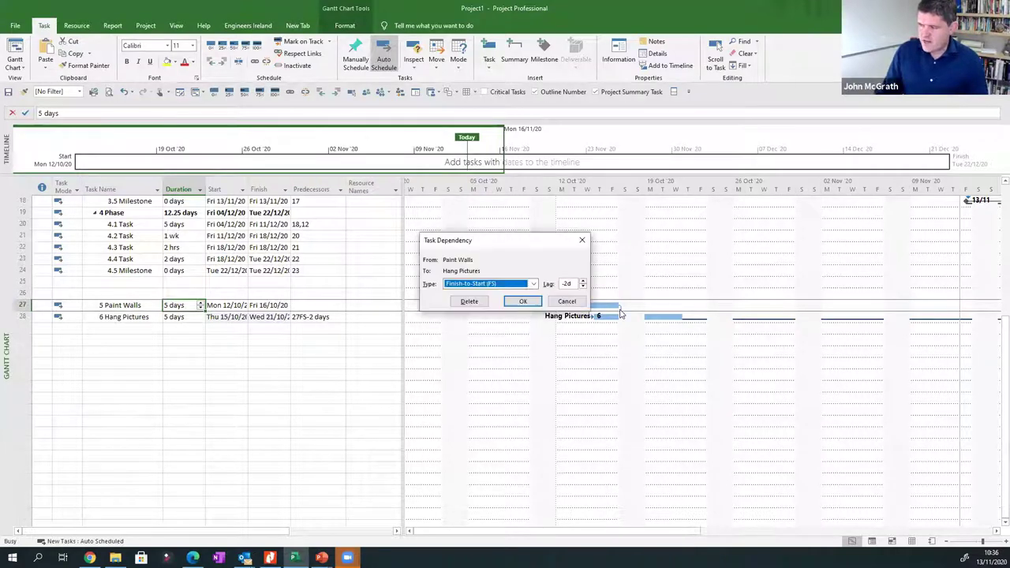
click(534, 283)
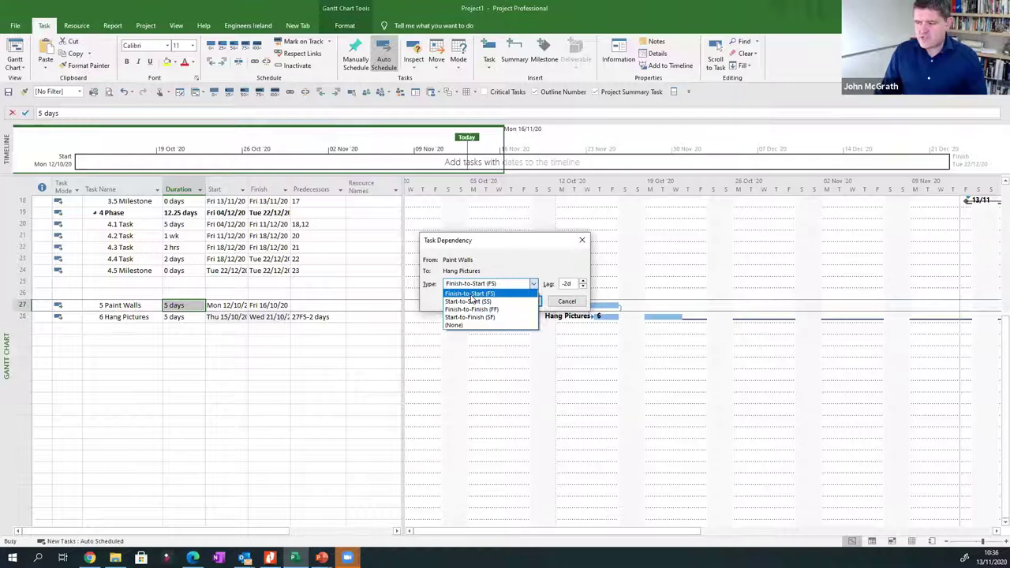
click(471, 294)
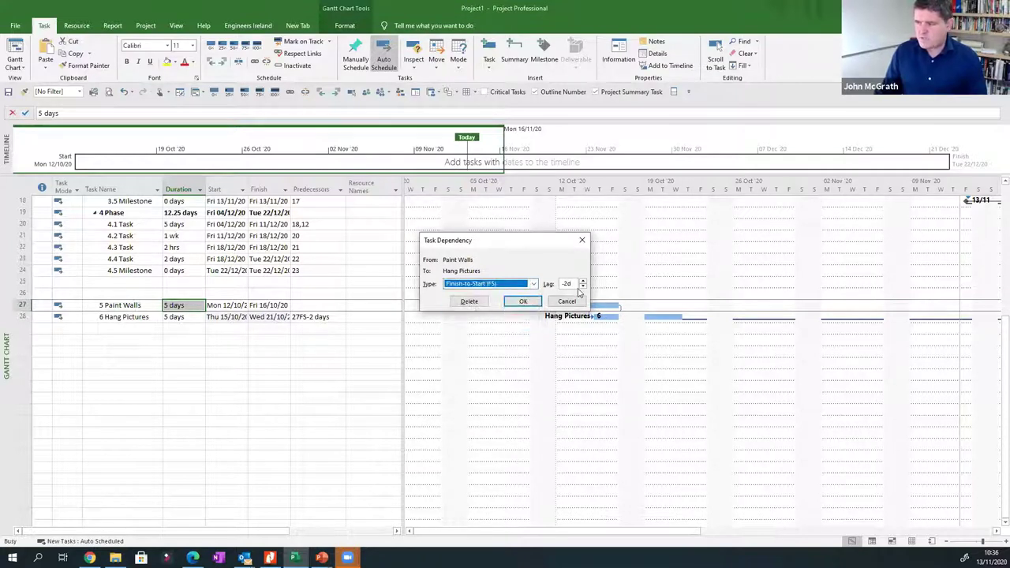
click(583, 287)
click(583, 287)
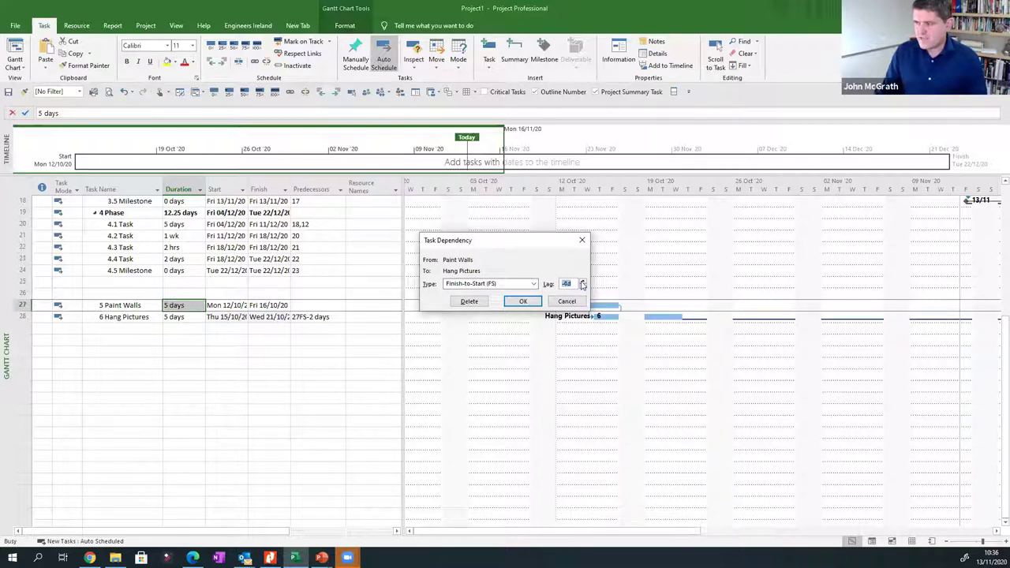
click(523, 301)
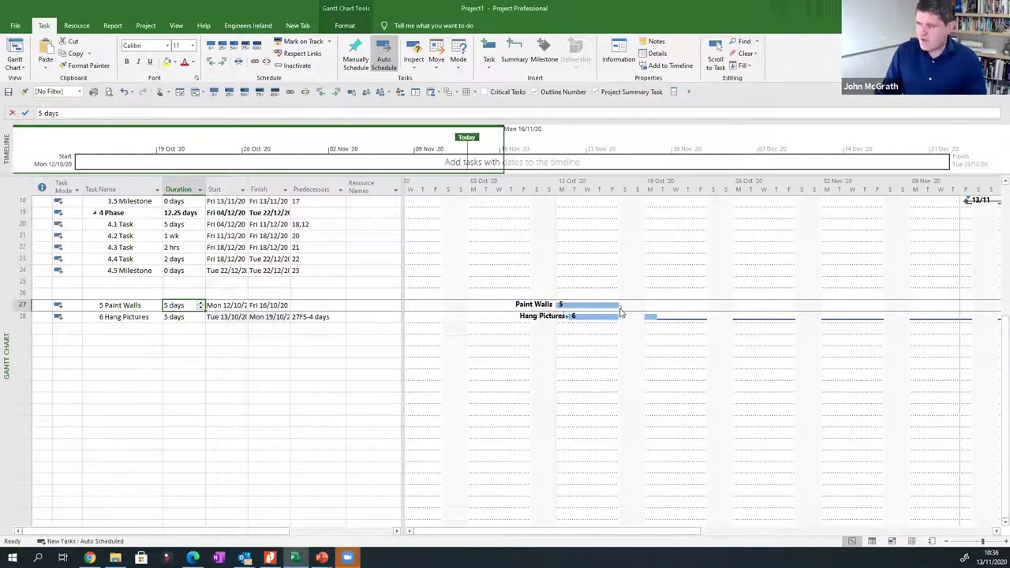
Leave the Paint Walls to Hang Pictures link settings unchanged, and delete both example tasks from the schedule.
double_click(564, 293)
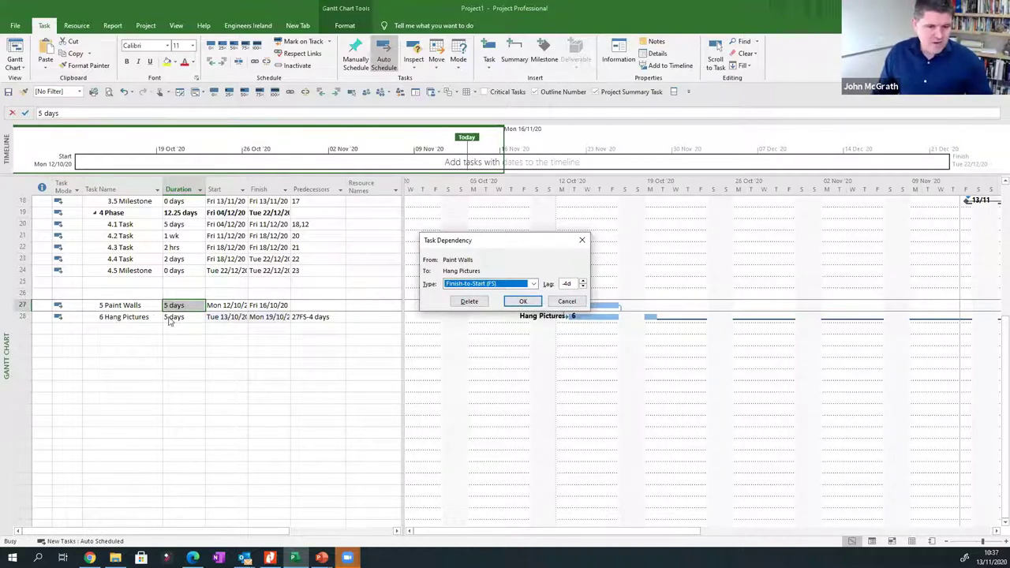
click(567, 301)
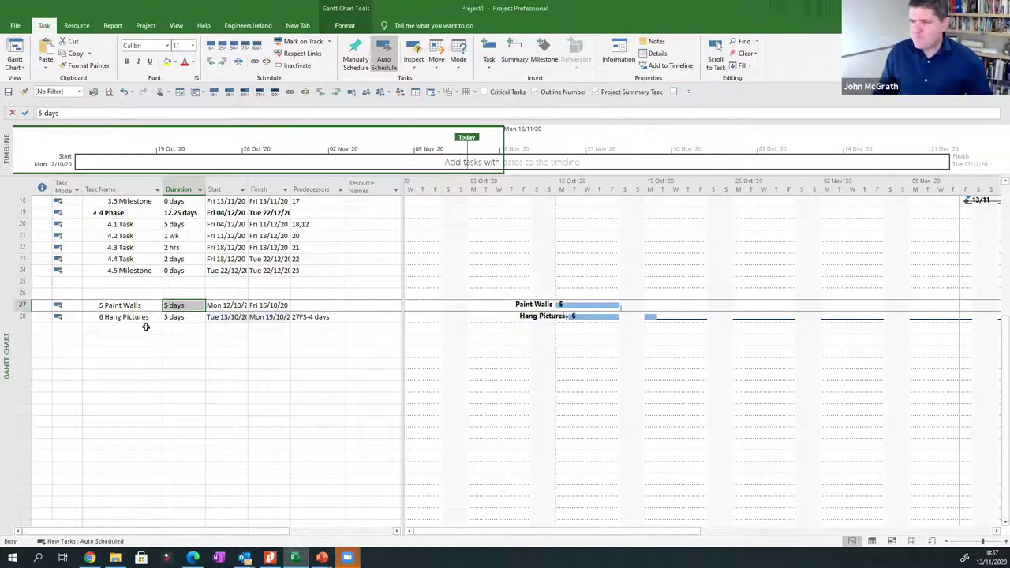
click(108, 292)
drag(22, 292, 15, 322)
key(Delete)
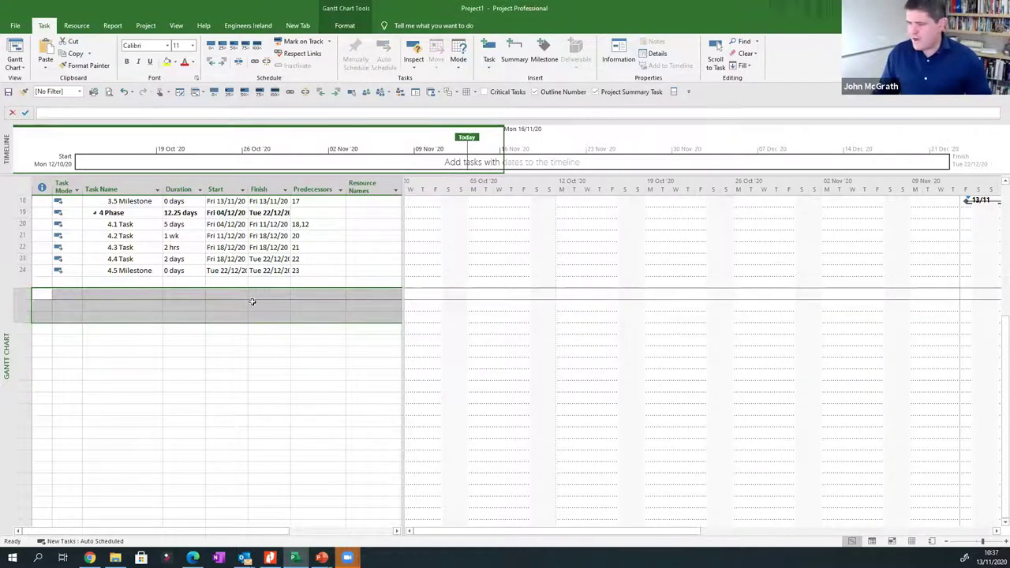
Switch to the Resource Sheet and add four people as work resources, entering one first name per row.
scroll(142, 248, up, 4)
scroll(146, 282, up, 3)
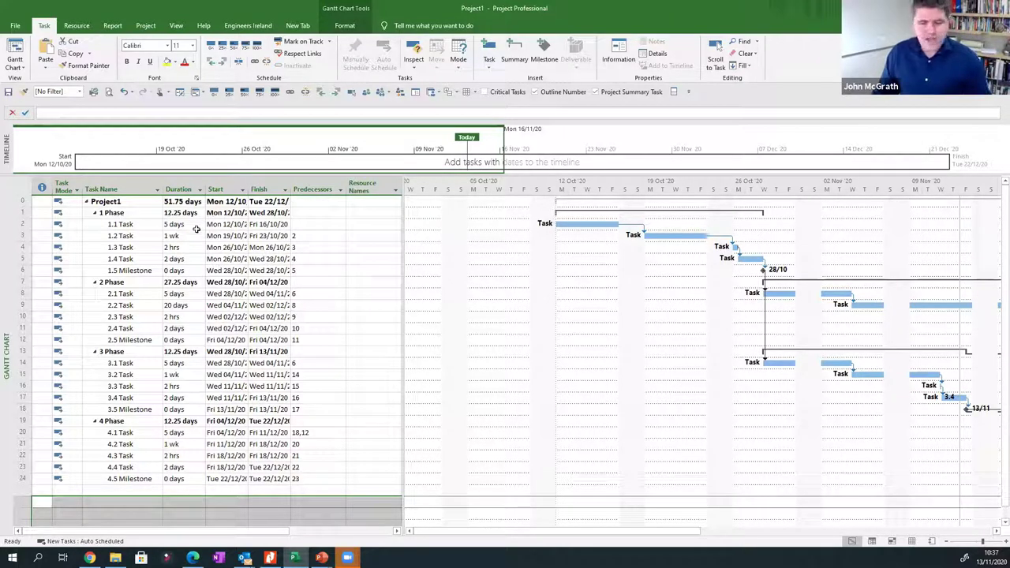
click(913, 543)
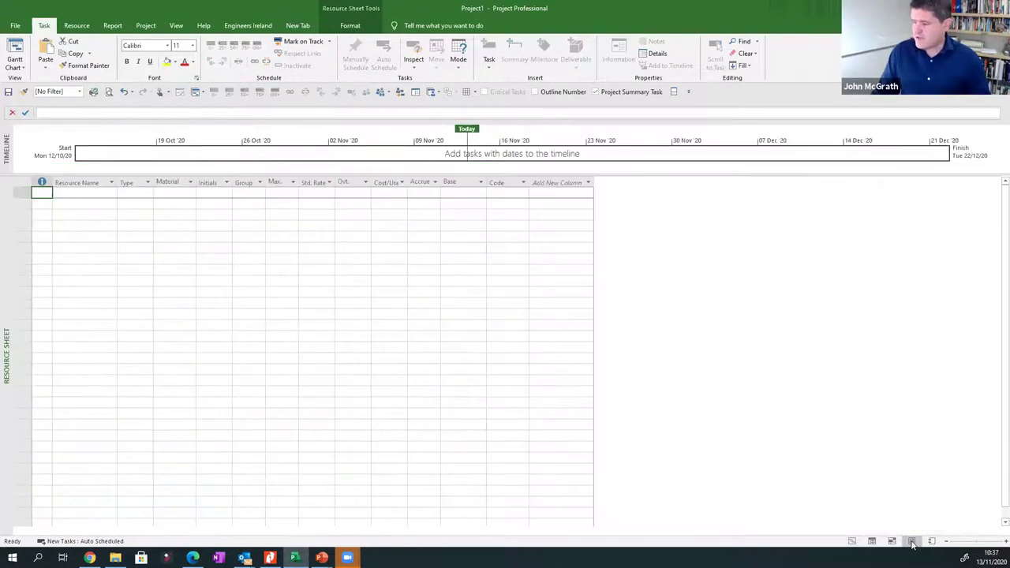
click(87, 193)
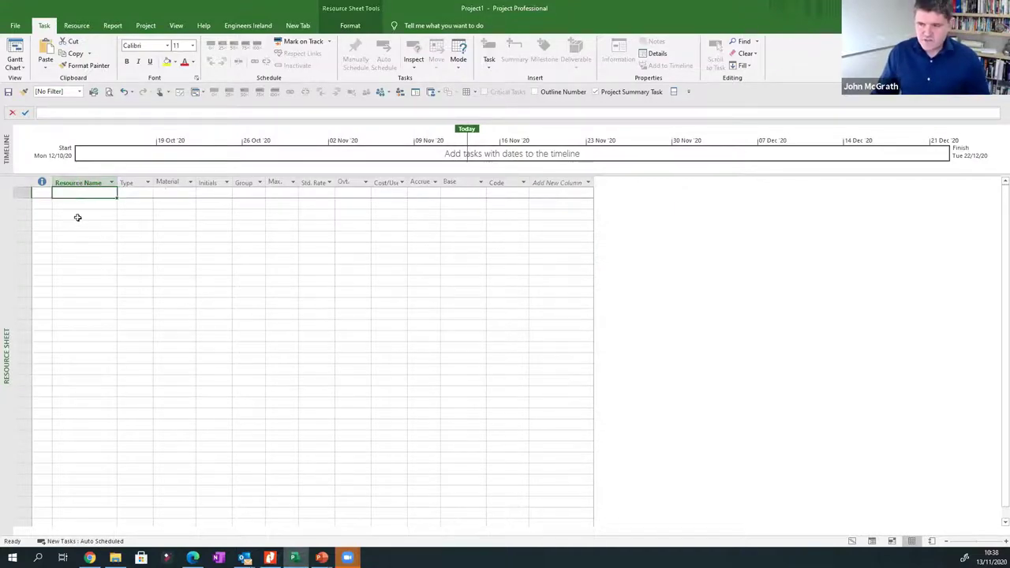
text(Tom)
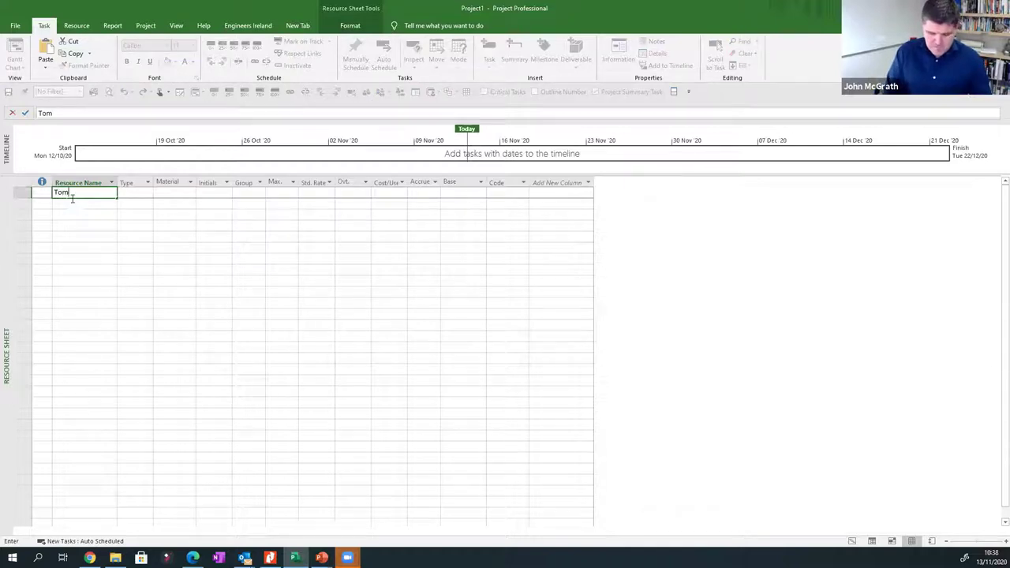
key(Return)
text(Sue)
key(Return)
text(Pat)
key(Return)
text(Ann)
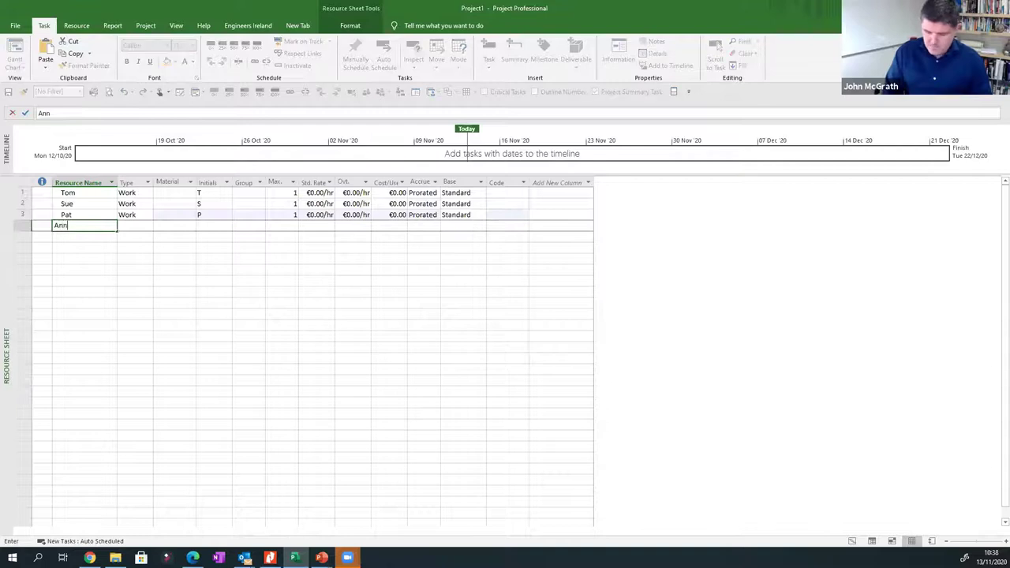
key(Return)
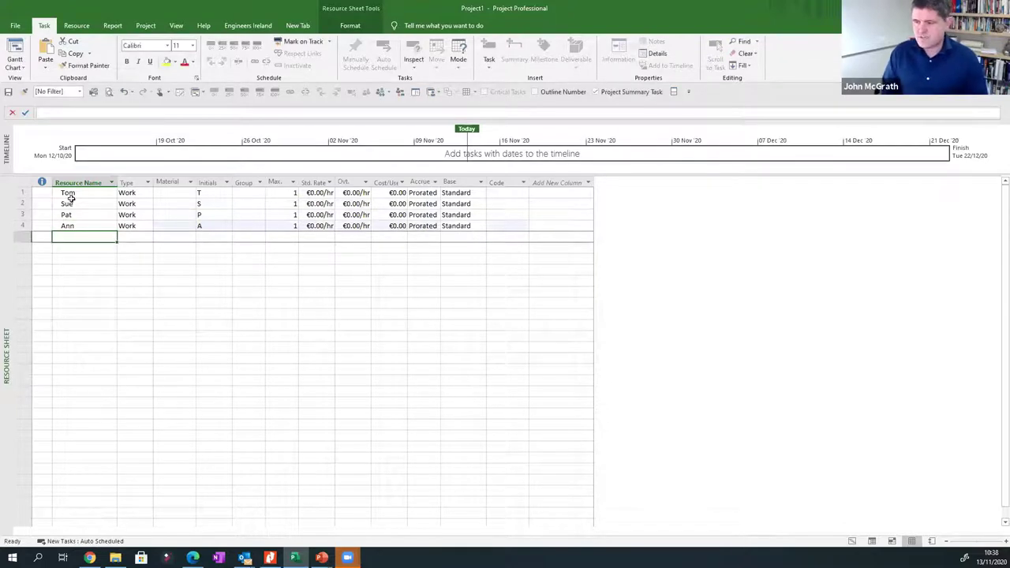
Widen the Std. Rate column and set the first resource's standard rate to €10 per hour.
drag(334, 182, 348, 182)
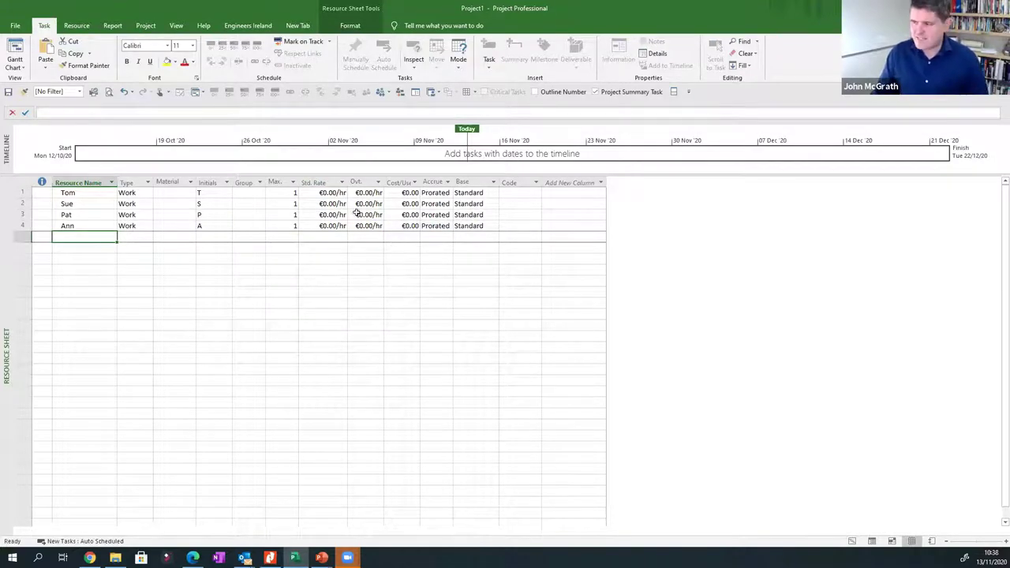
click(328, 194)
text(10)
key(Return)
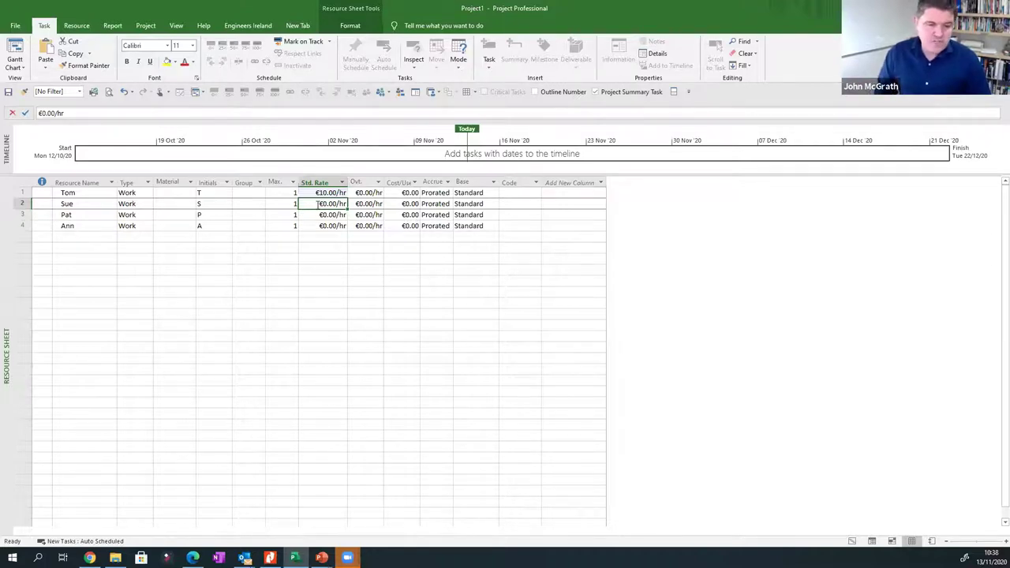
Set the second resource's standard rate to 52000/y.
text(5)
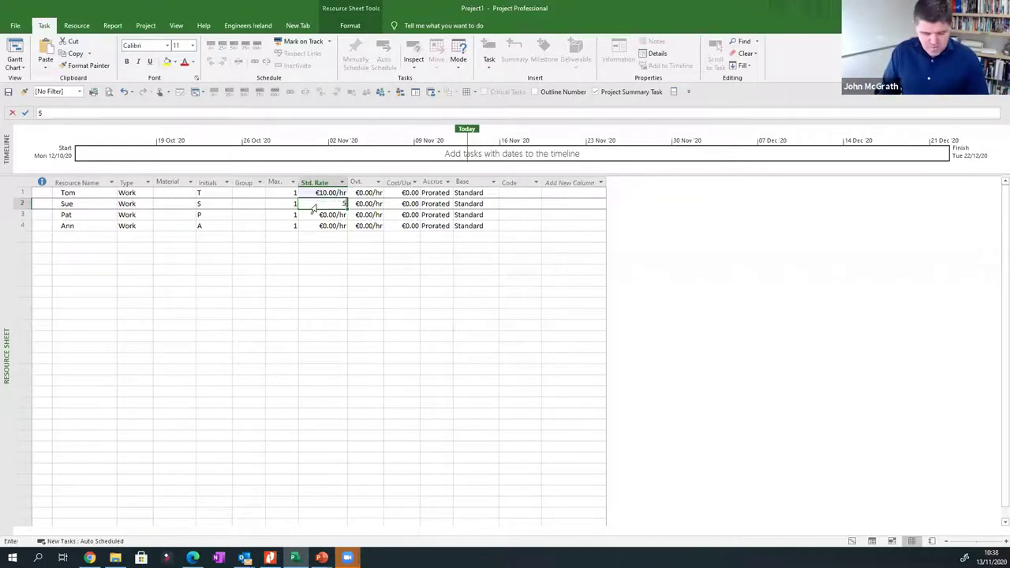
text(2000/)
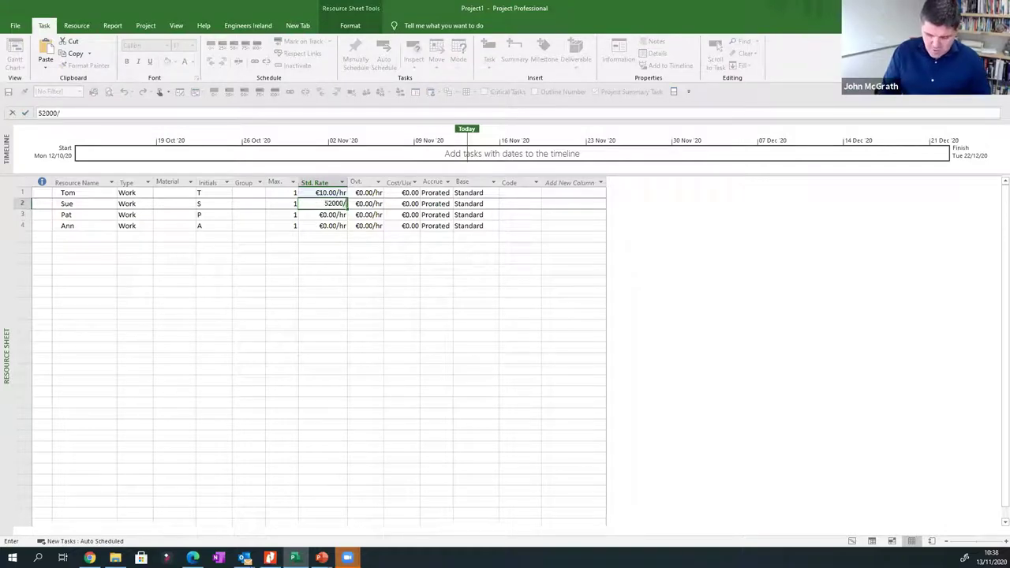
text(y)
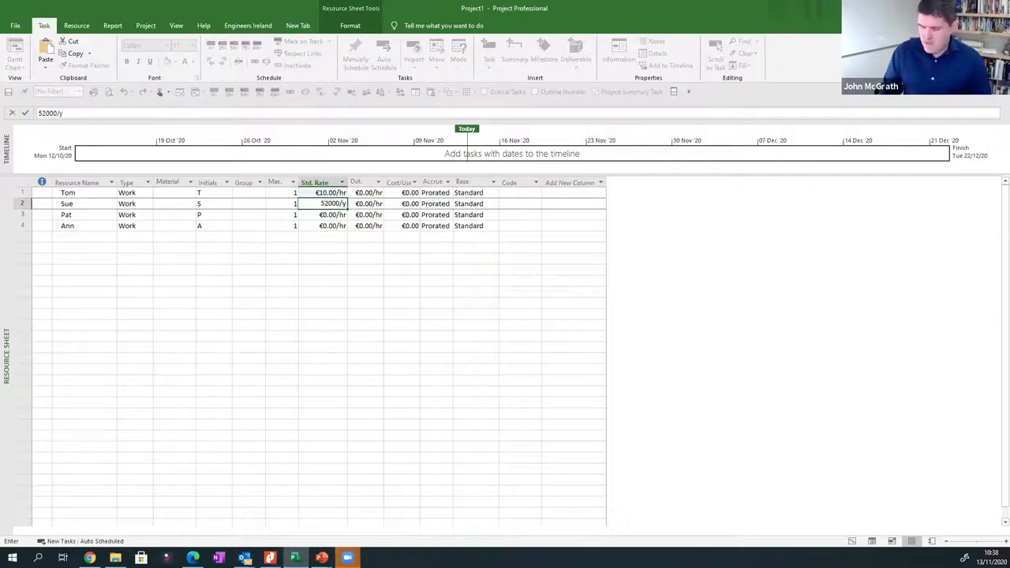
key(Return)
click(340, 203)
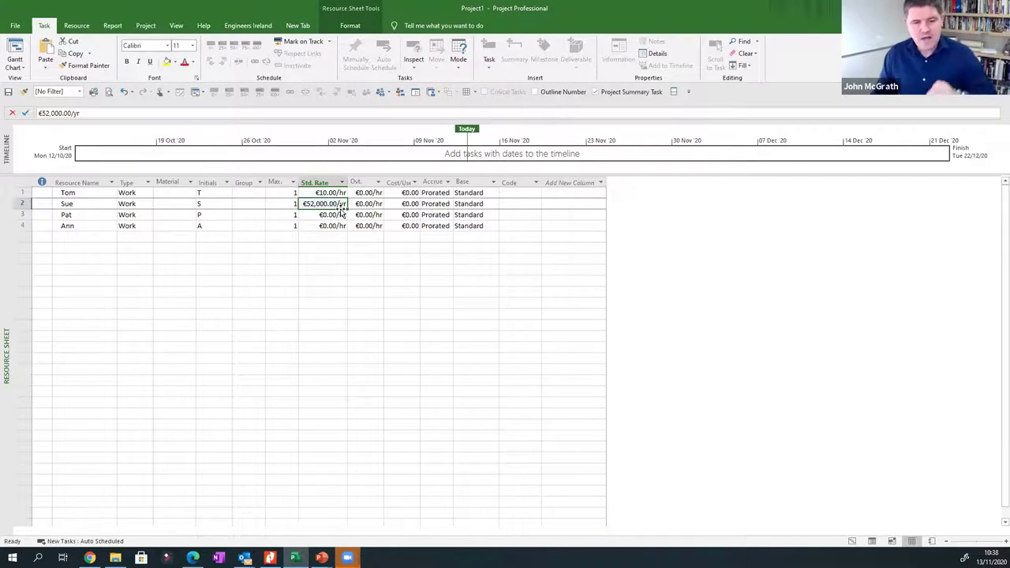
Set the third resource's standard rate to 100/day and the fourth resource's to 400/m.
click(319, 214)
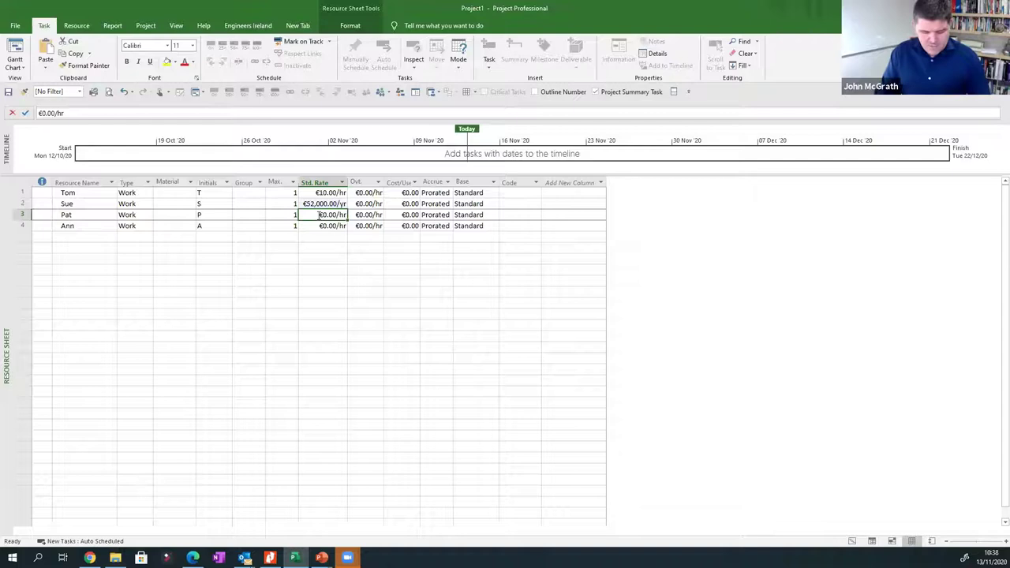
text(100/day)
key(Return)
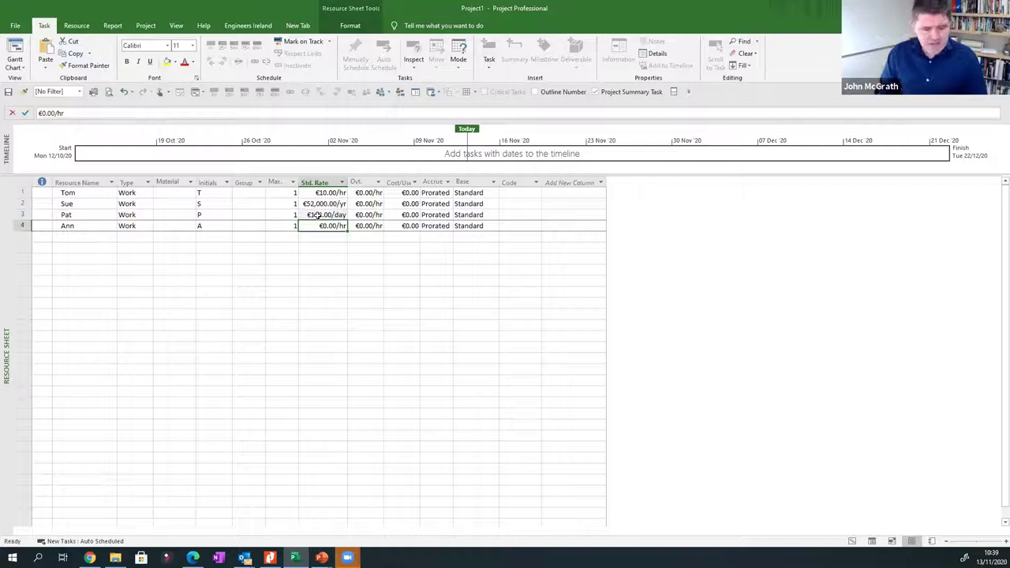
text(4)
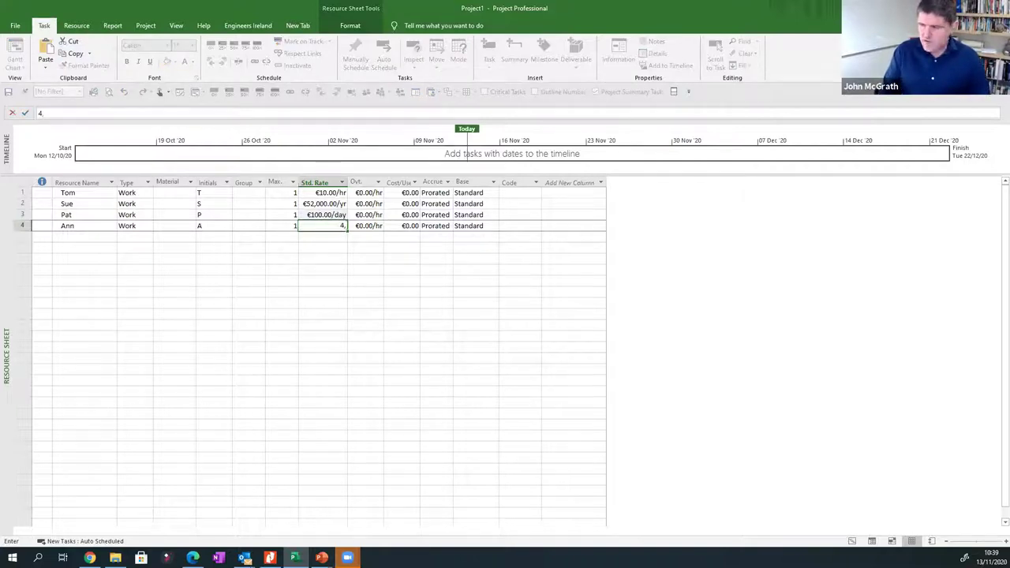
text(400/m)
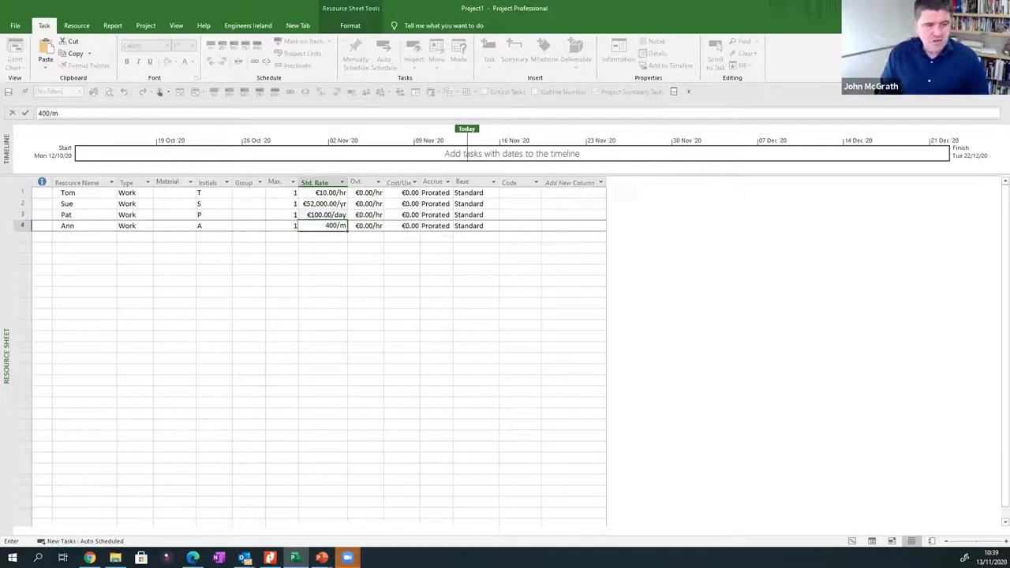
key(Return)
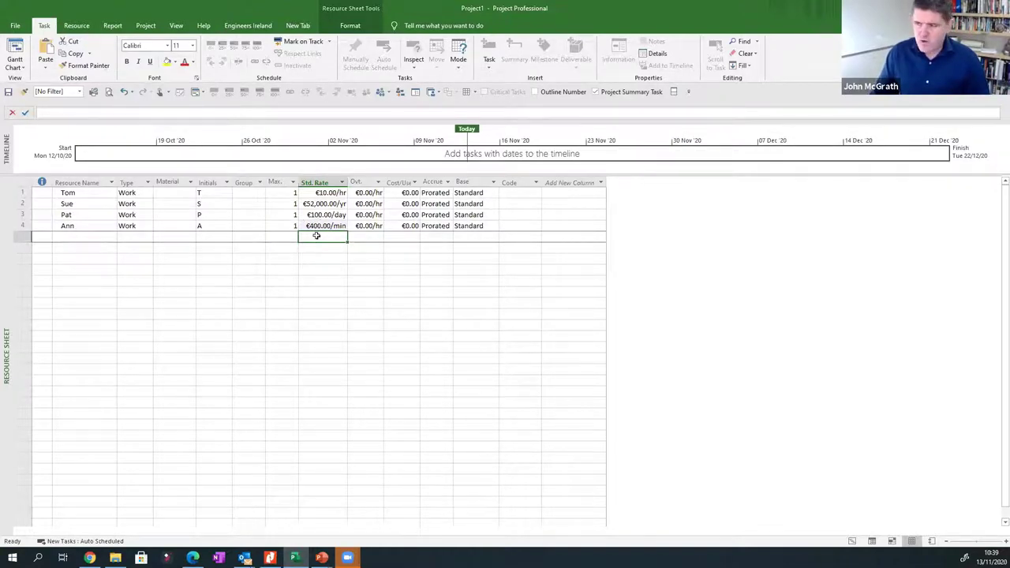
Add a Concrete resource below the four people and set its type to Material.
click(81, 237)
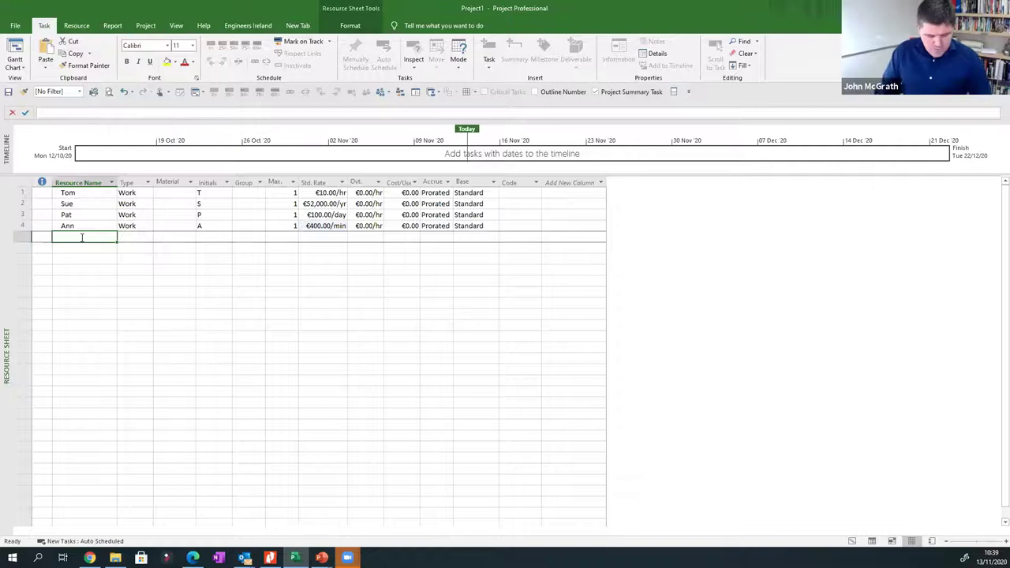
text(Concre)
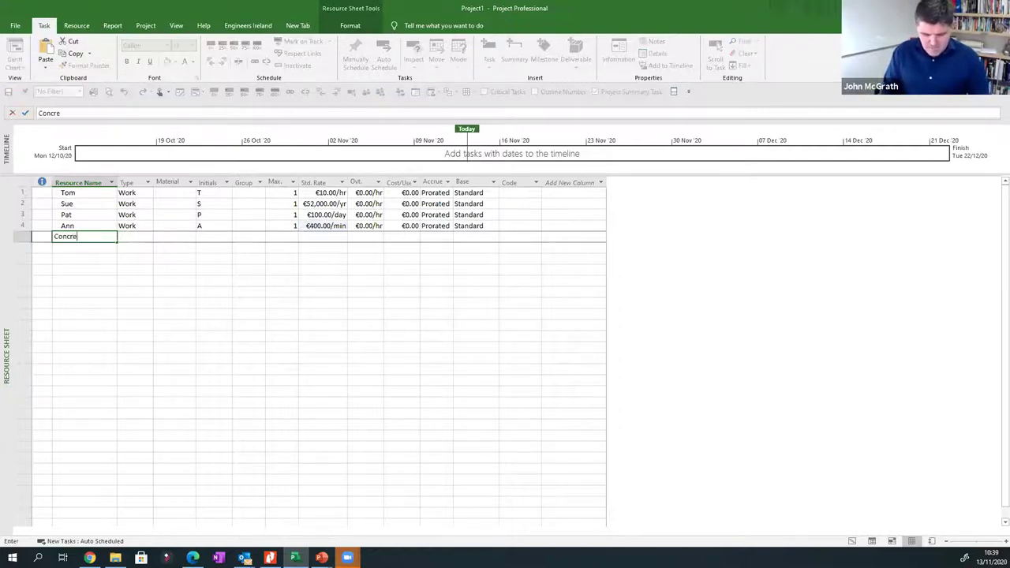
text(te)
click(177, 270)
click(142, 238)
click(148, 238)
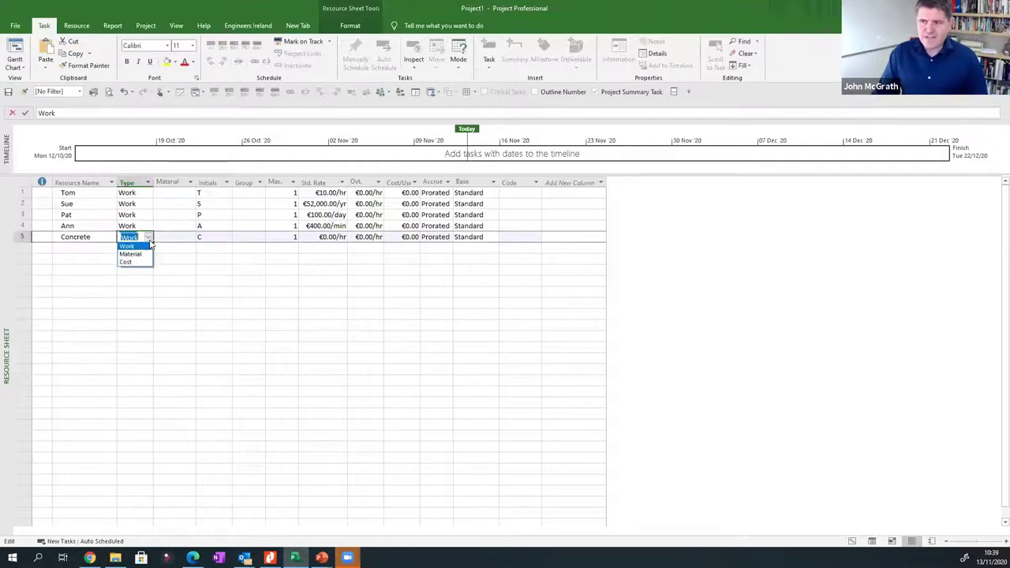
click(148, 254)
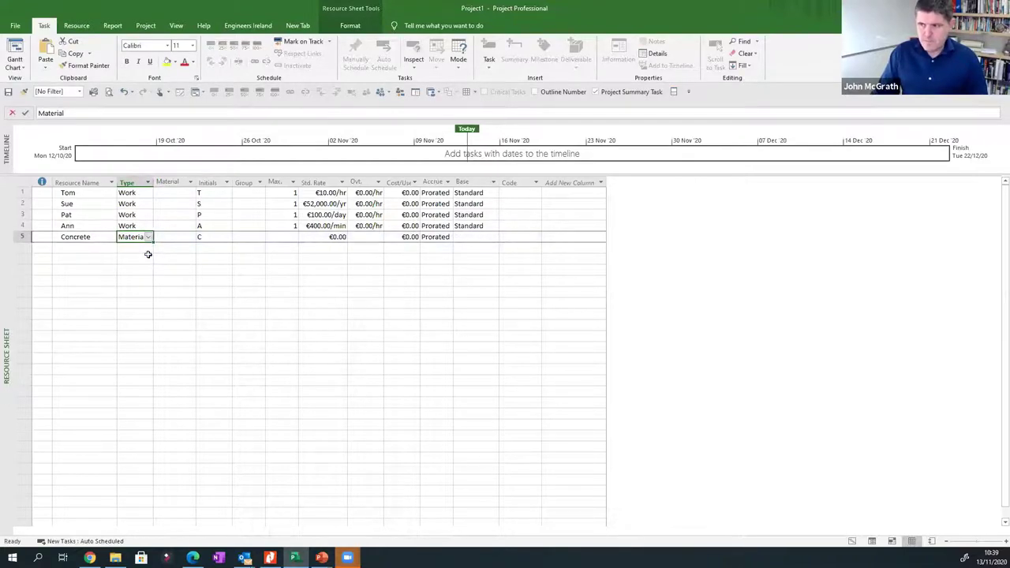
Give Concrete the material label M3 and a standard rate of €100.
click(181, 236)
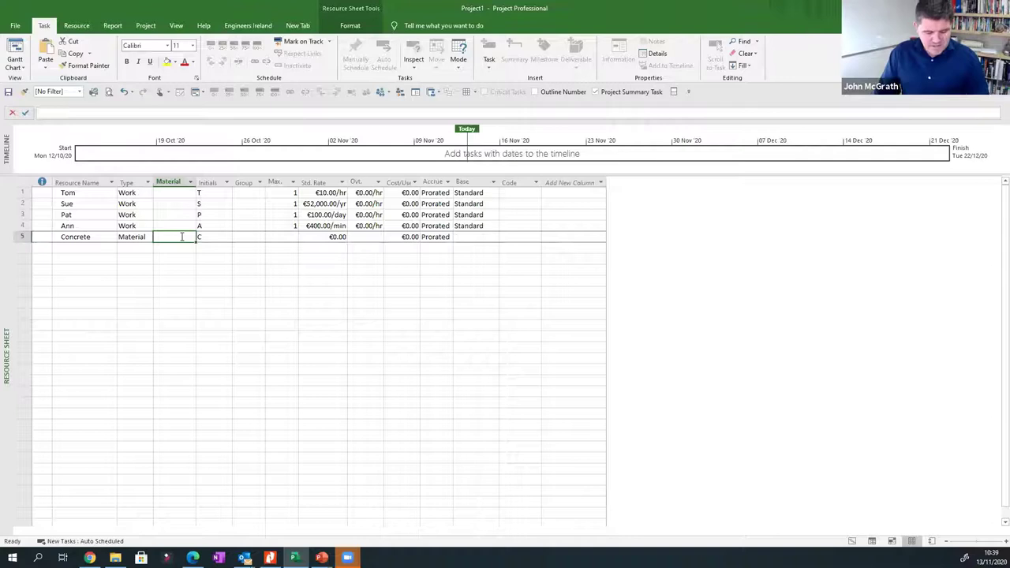
text(M)
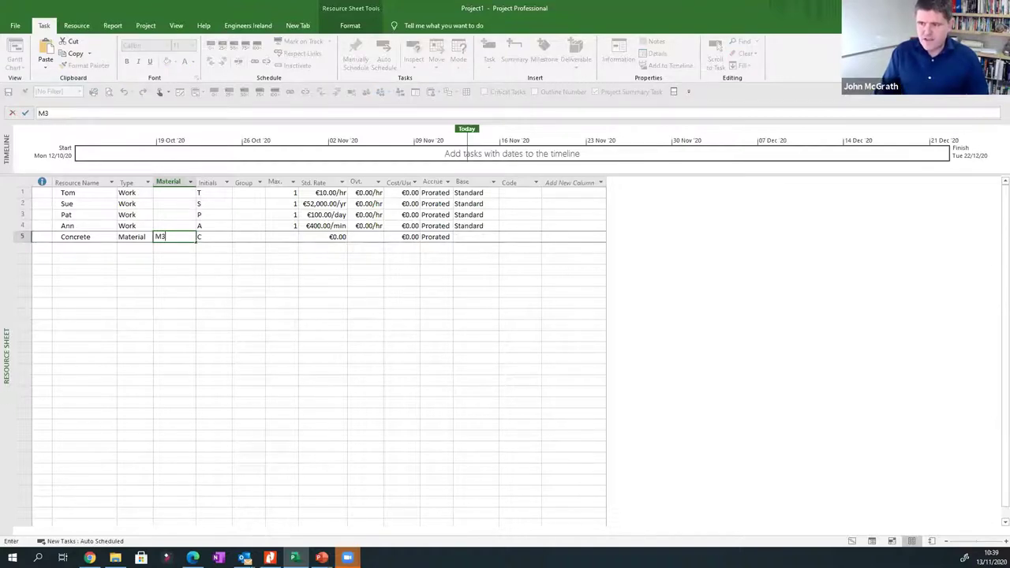
text(3)
key(Return)
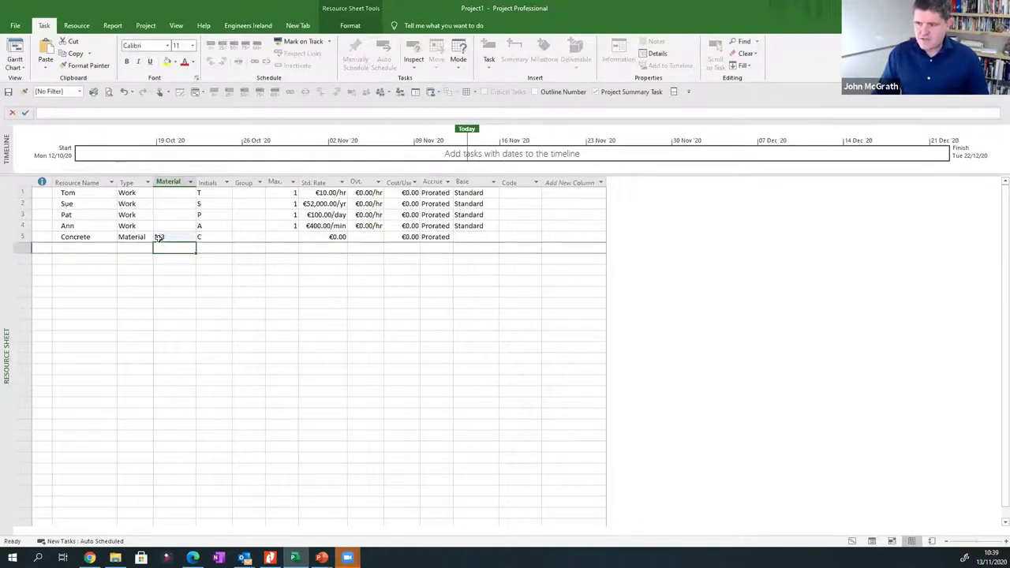
click(330, 237)
text(10)
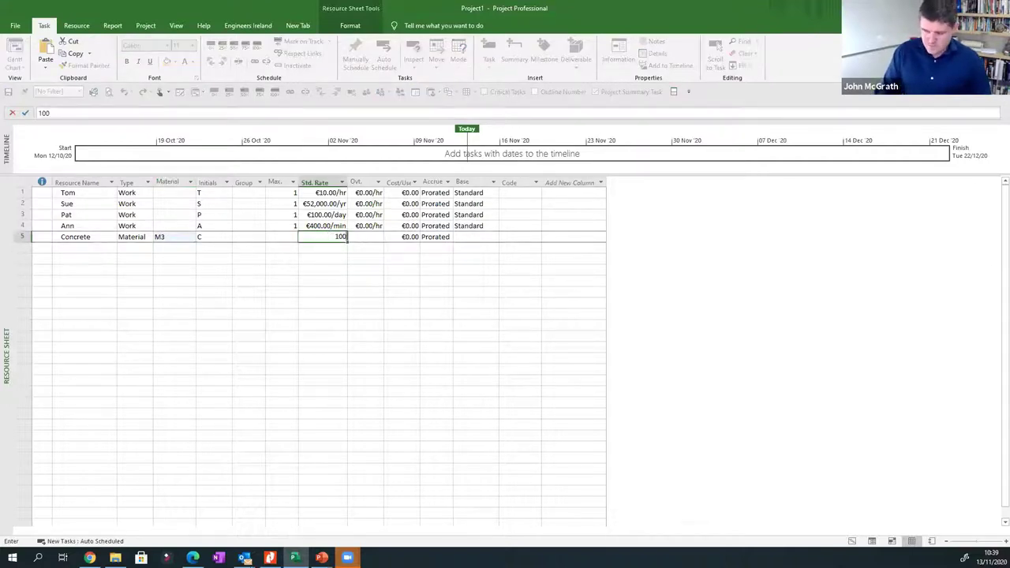
text(0)
key(Return)
Add a Steel resource below Concrete with the type Material and the material label LM.
click(93, 249)
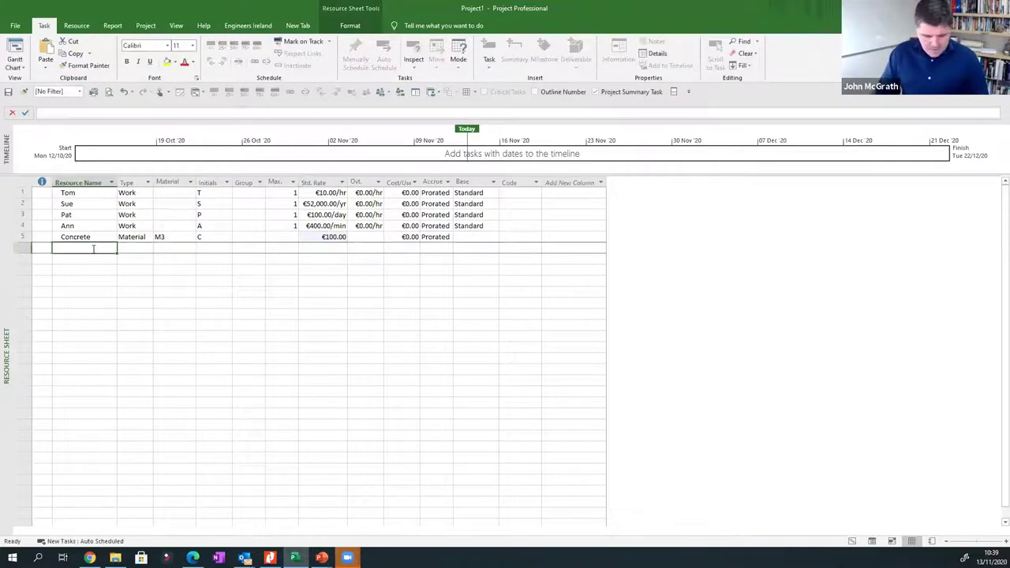
text(Steel)
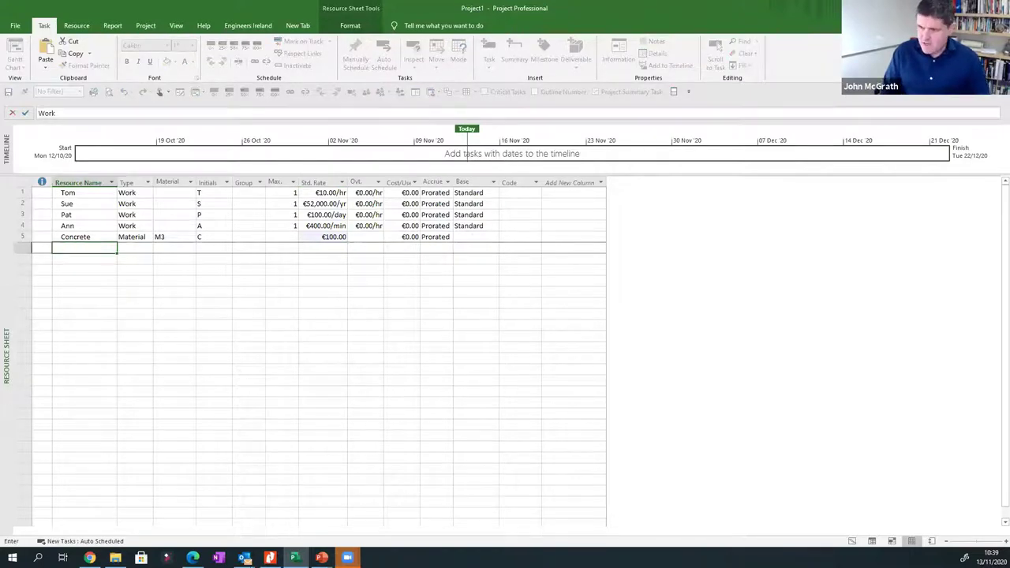
key(Tab)
click(148, 248)
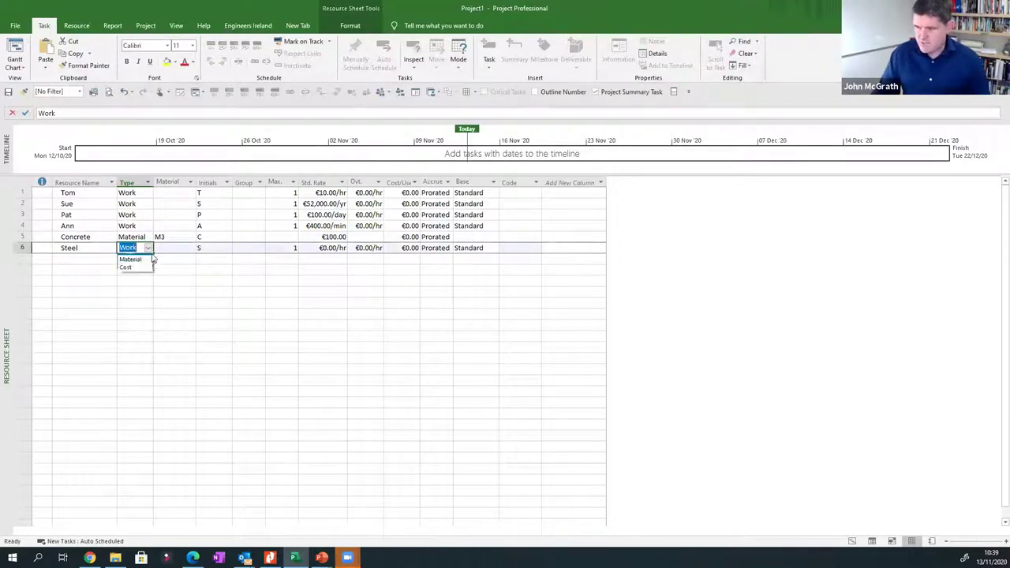
click(130, 263)
click(167, 250)
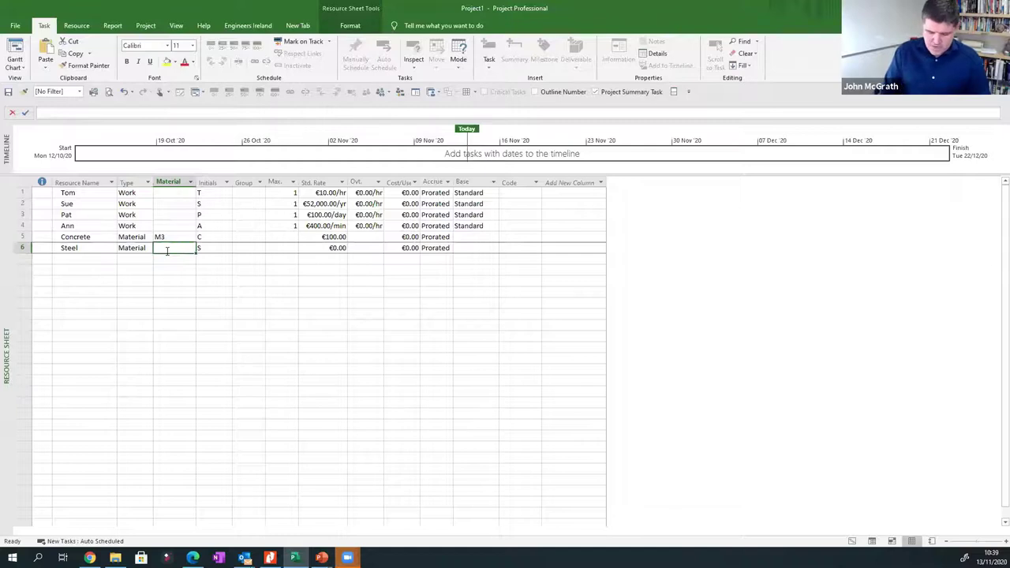
text(LM)
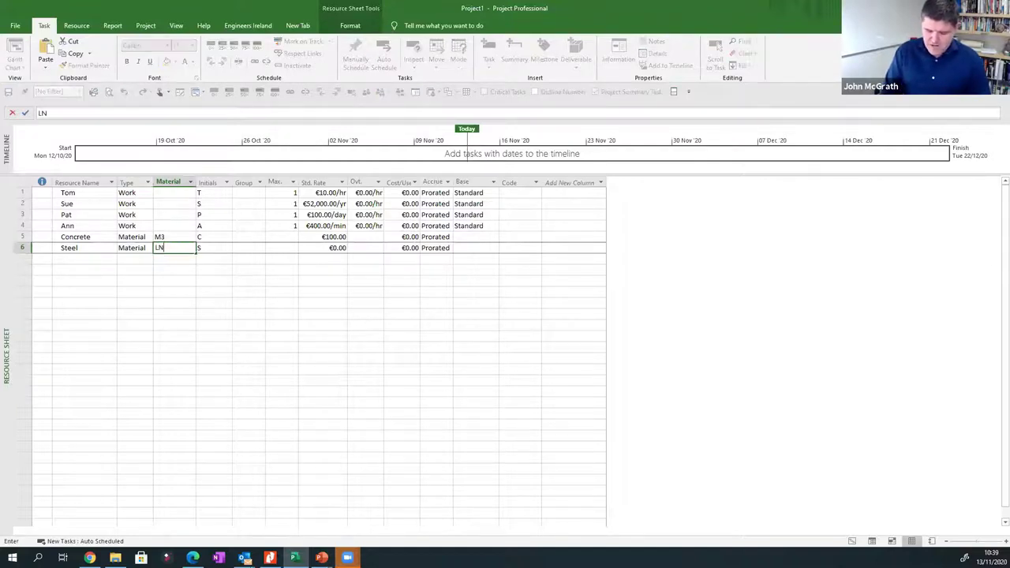
key(Return)
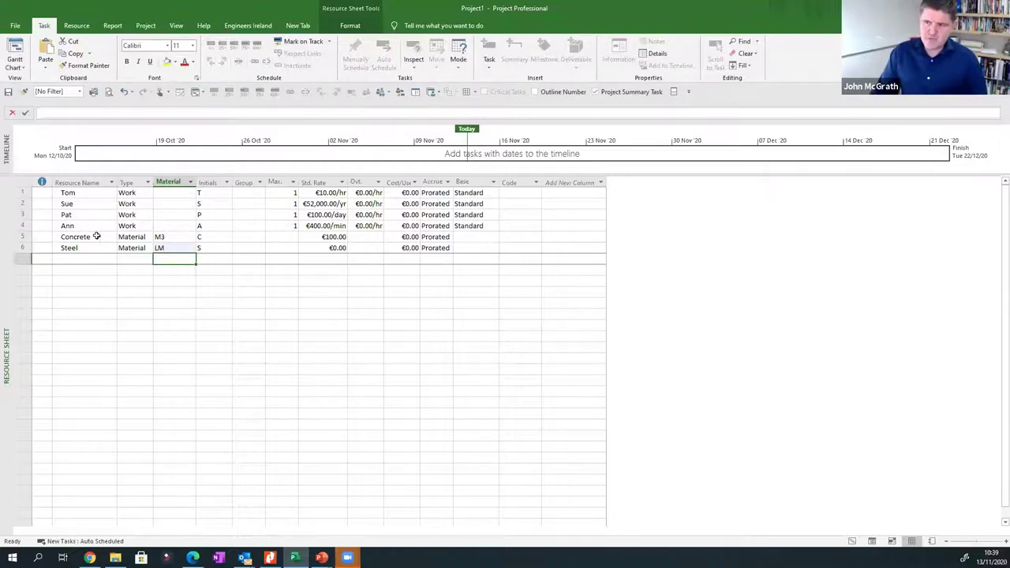
click(287, 194)
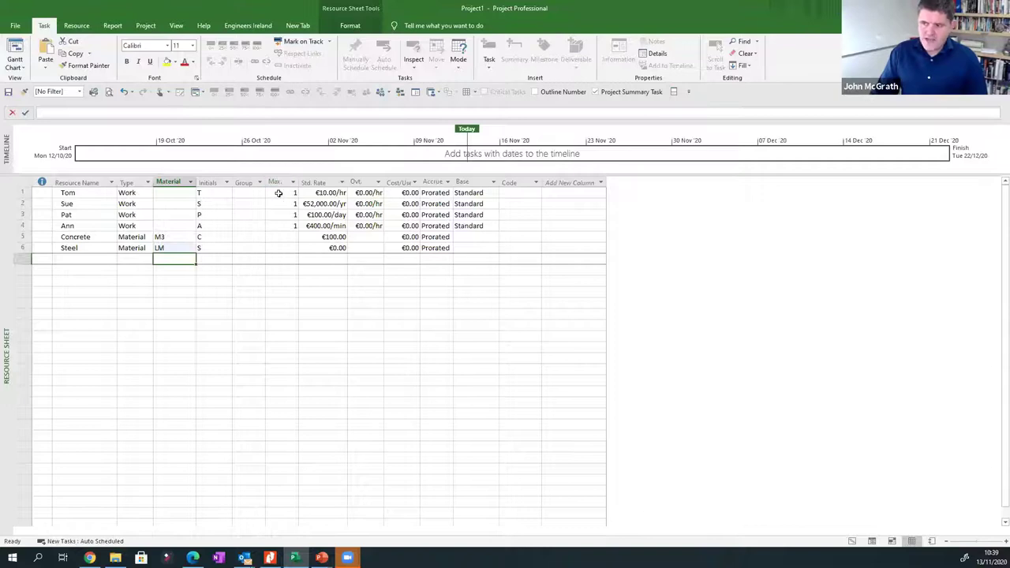
Check the maximum units set for the four work resources.
drag(280, 194, 278, 225)
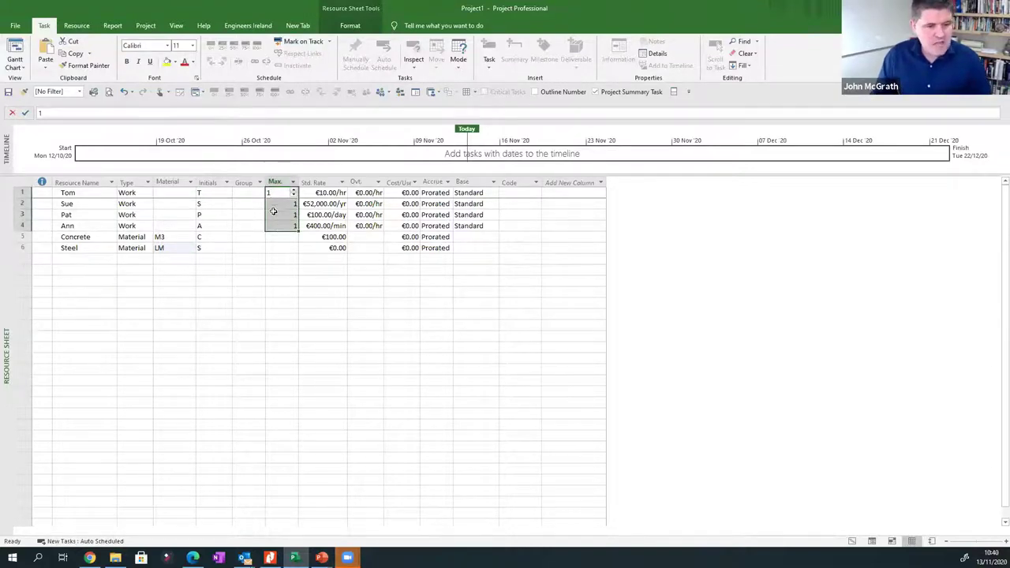
click(278, 213)
click(278, 194)
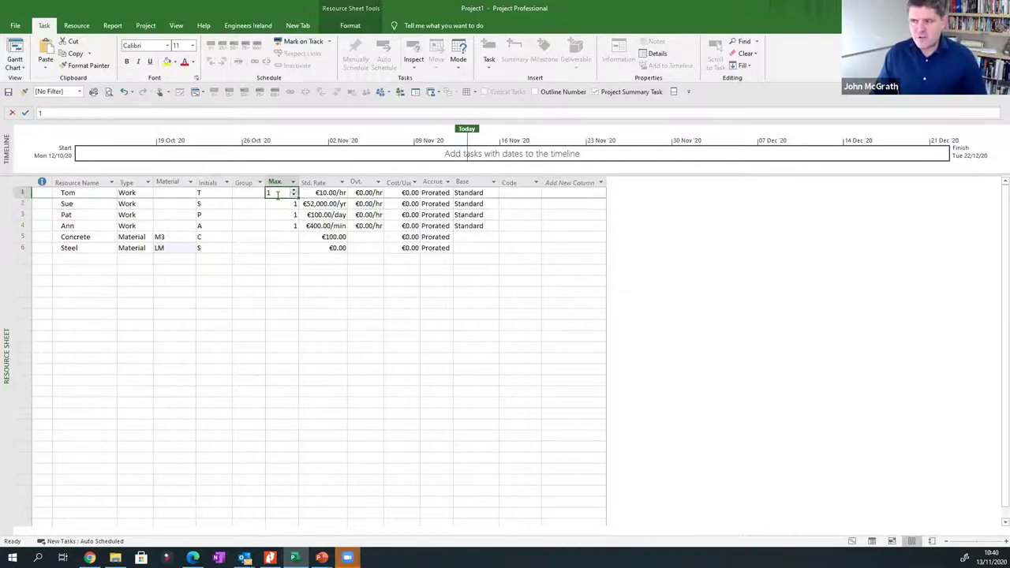
click(278, 204)
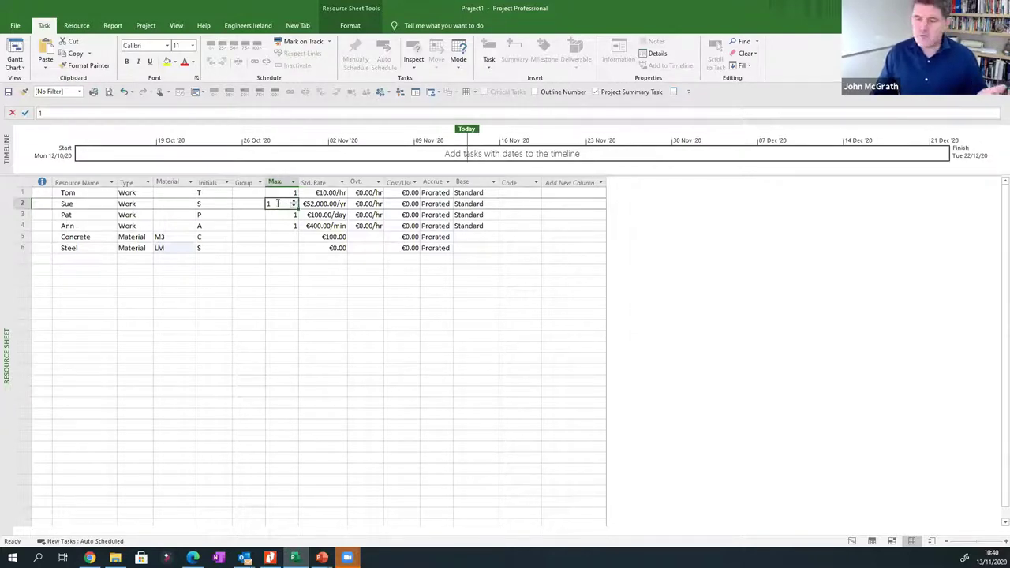
click(279, 225)
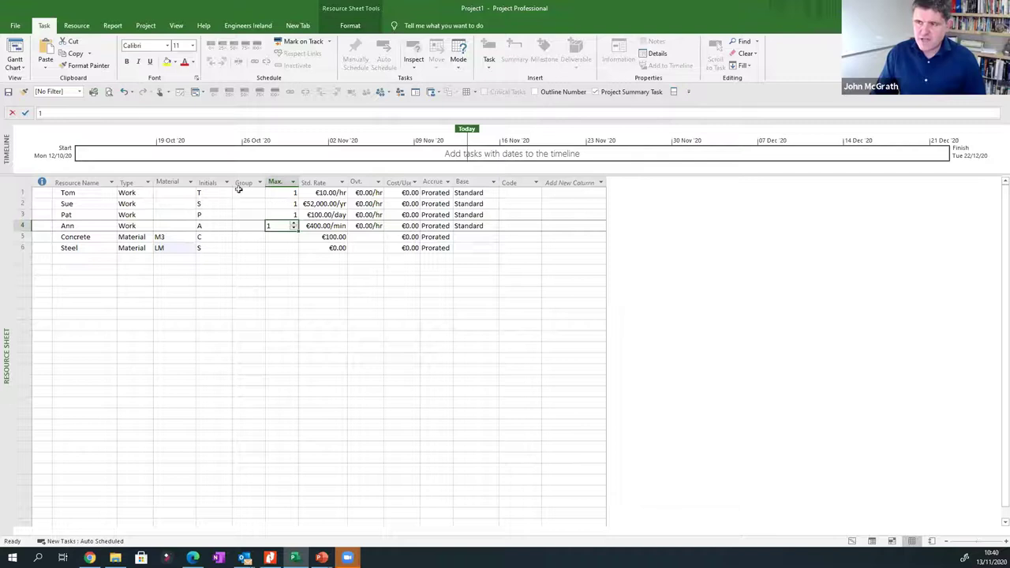
Set assignment units to show as Decimal in the project's schedule options.
click(17, 25)
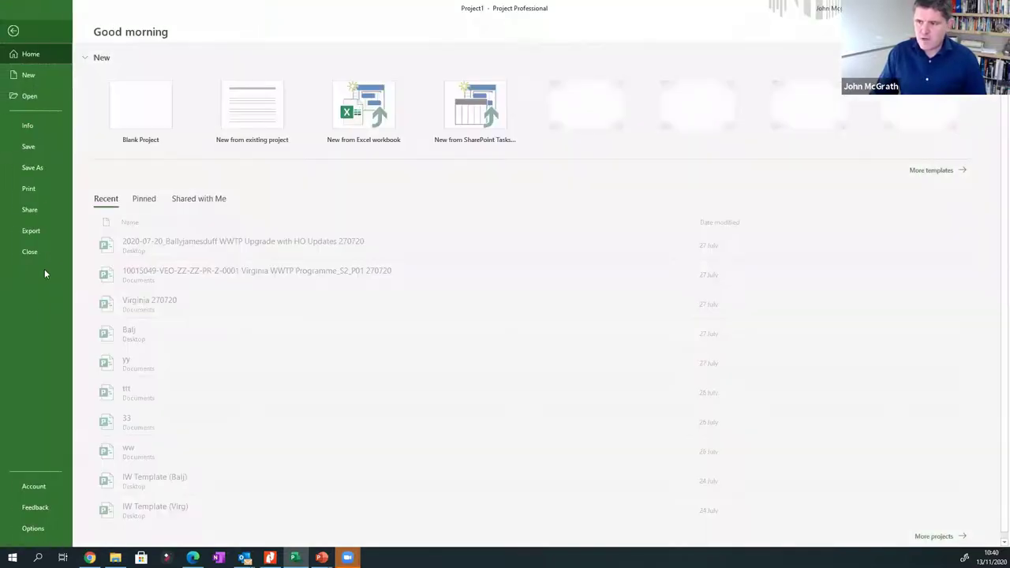
click(35, 529)
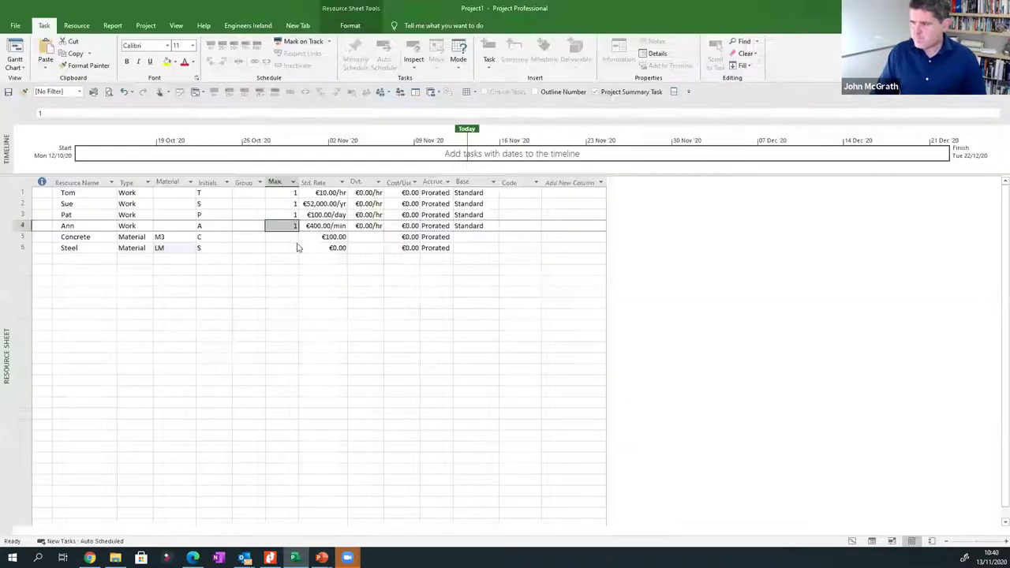
click(318, 137)
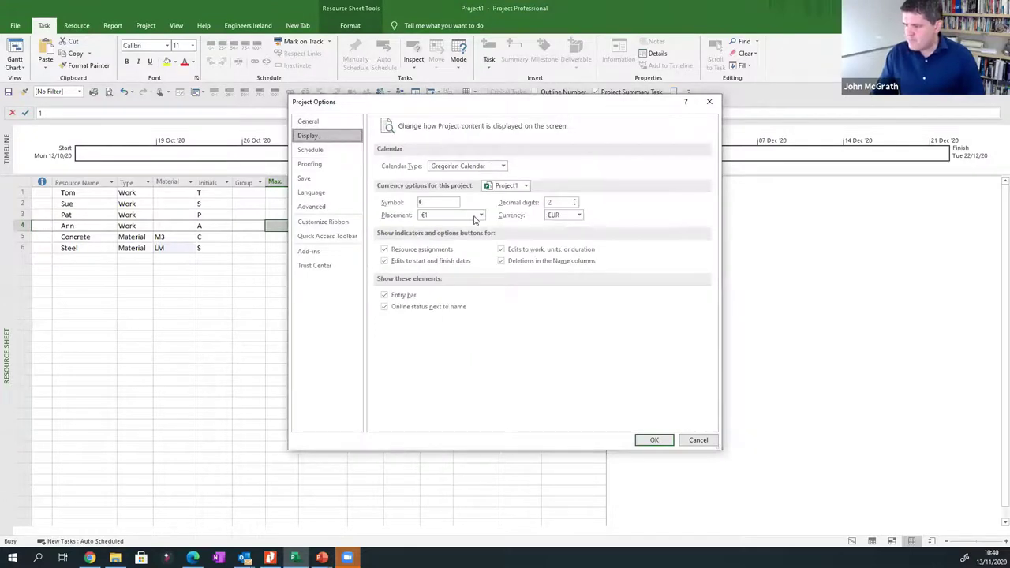
click(320, 151)
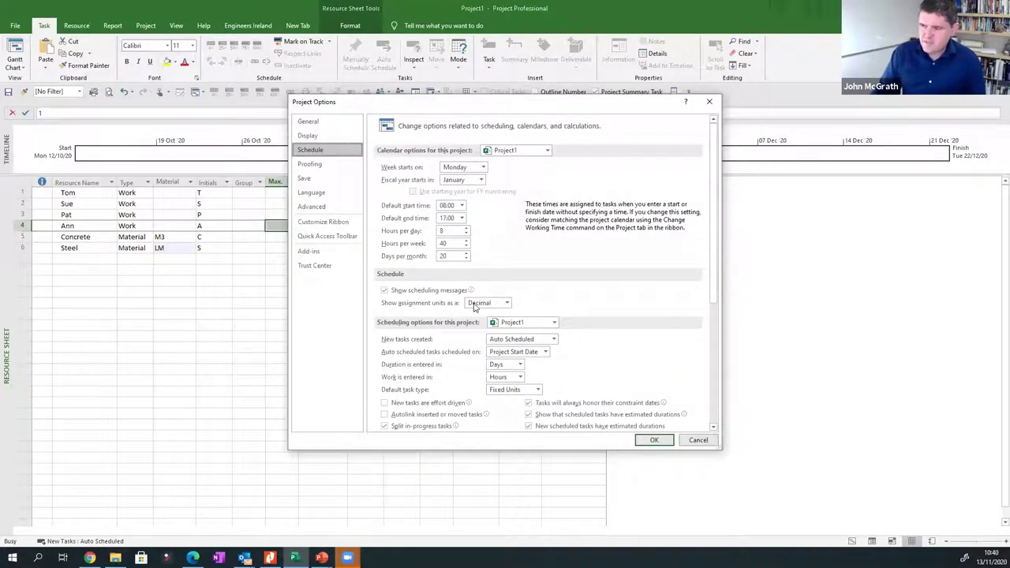
click(506, 303)
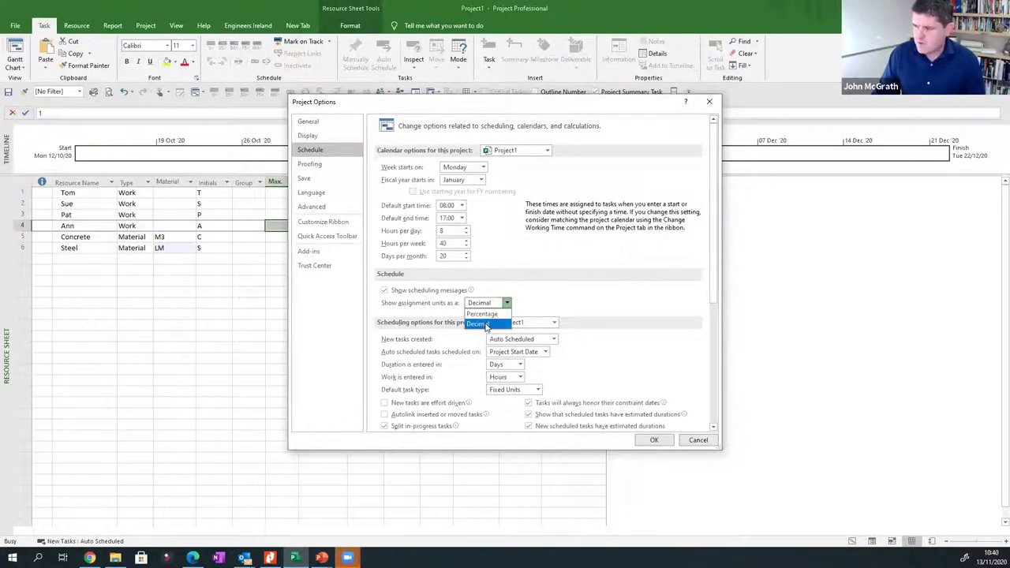
click(483, 325)
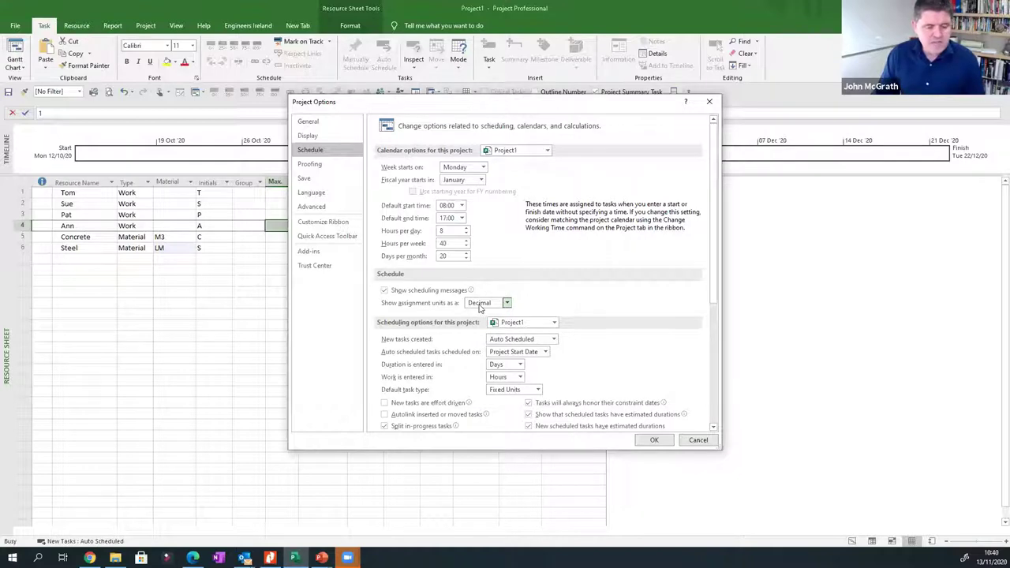
mouse_move(472, 293)
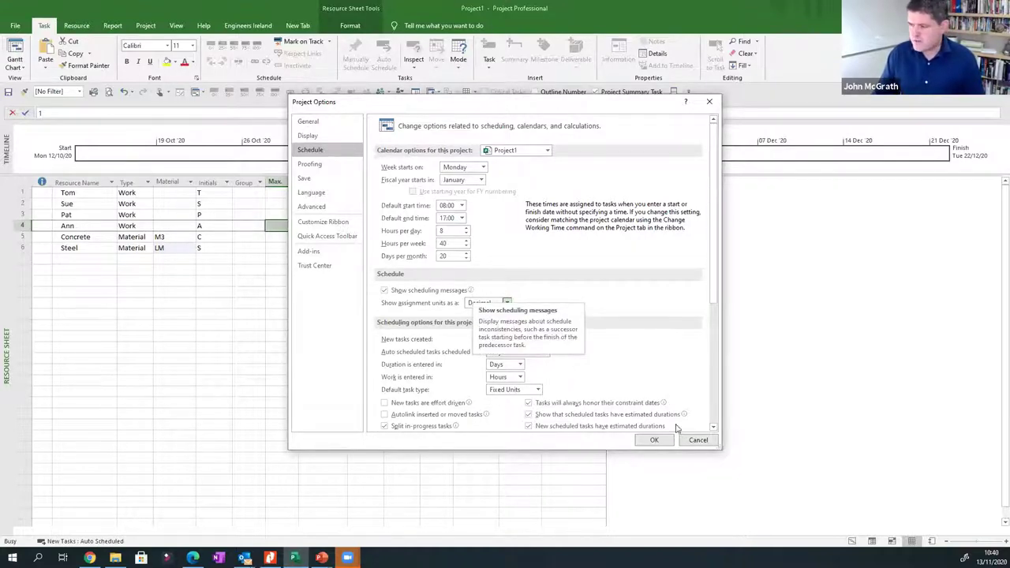
click(654, 440)
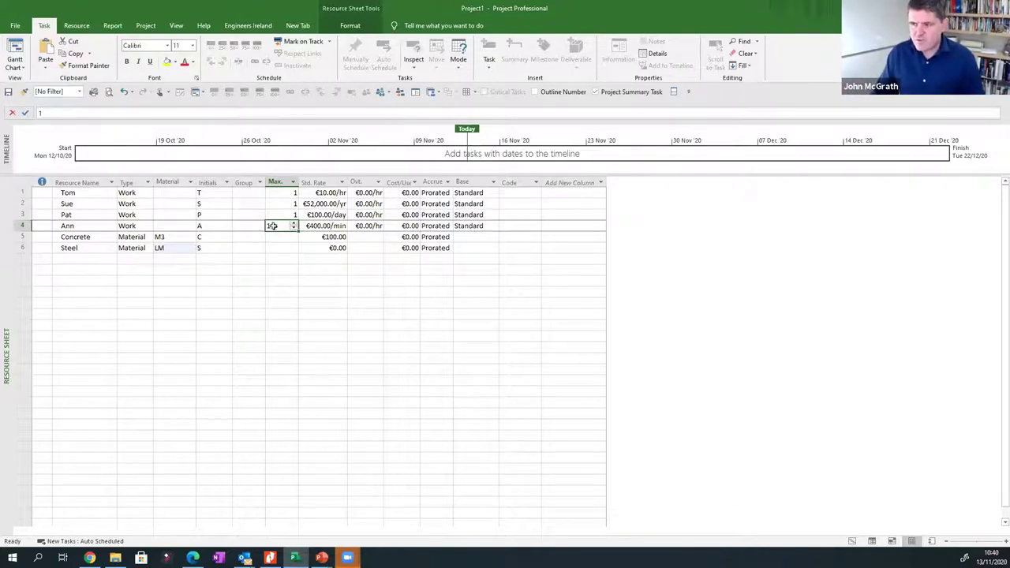
click(282, 248)
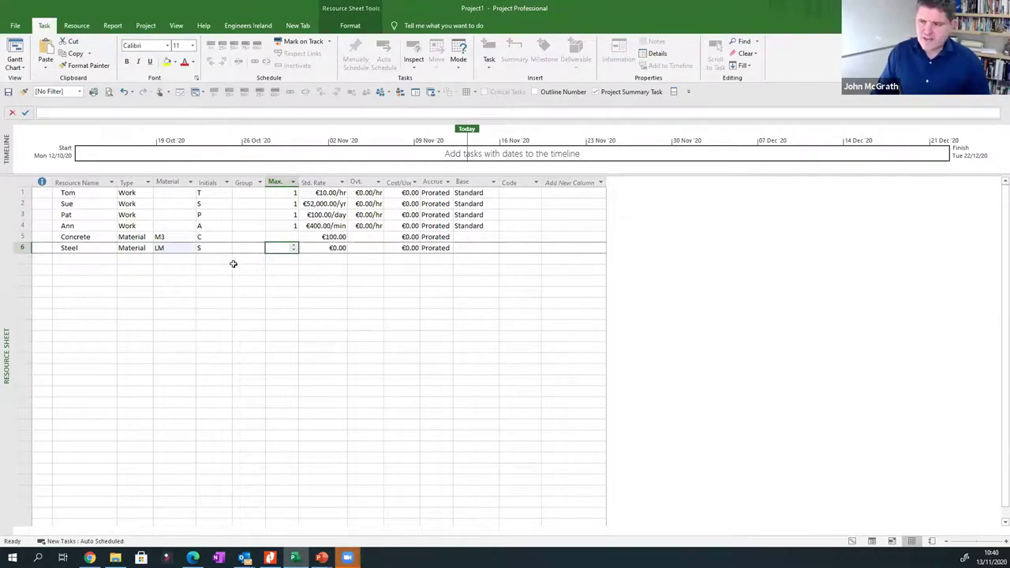
Add a second row with the effective date Mon 11/01/21 to Concrete's default cost rate table.
click(108, 237)
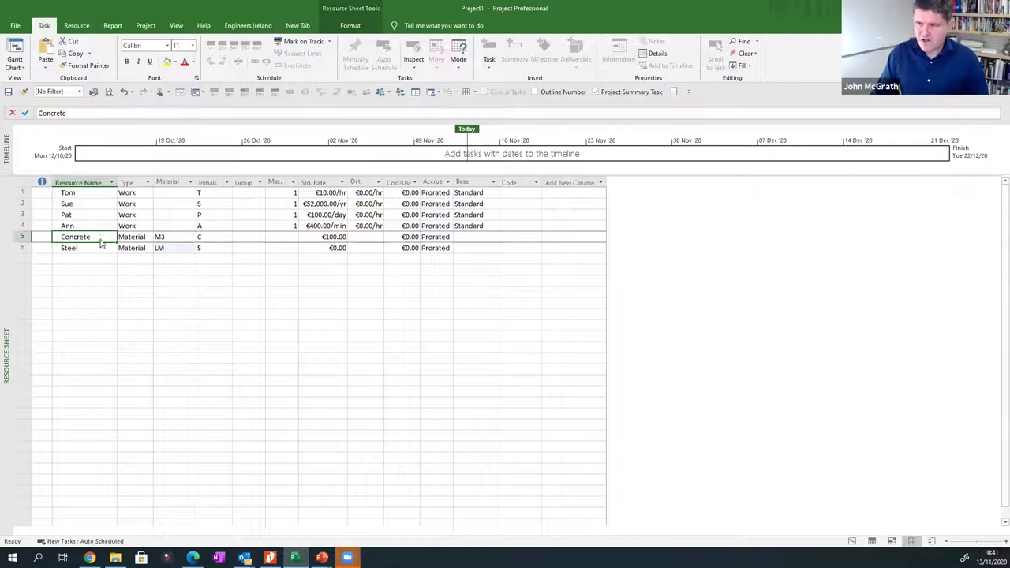
double_click(100, 243)
click(394, 179)
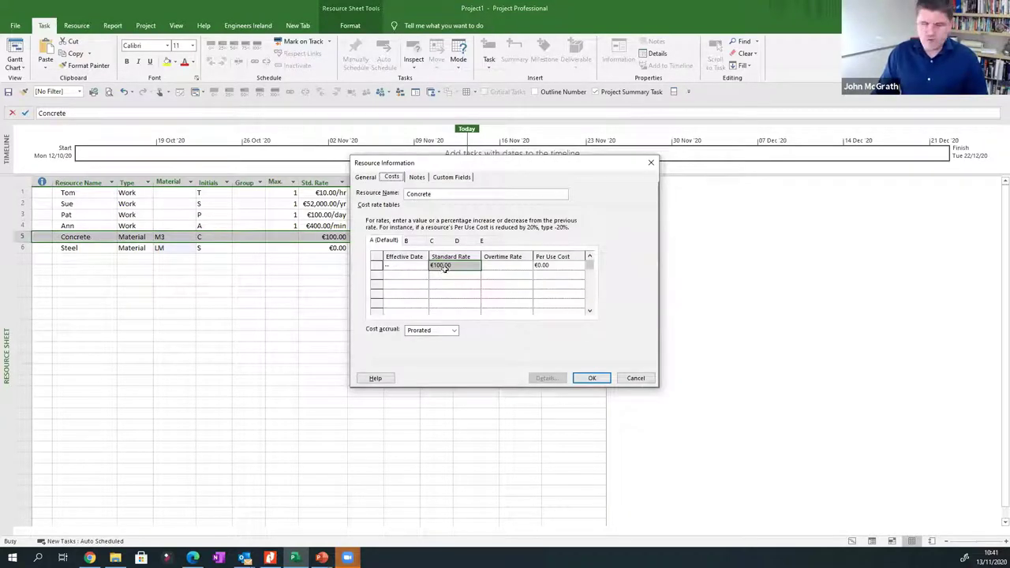
click(418, 277)
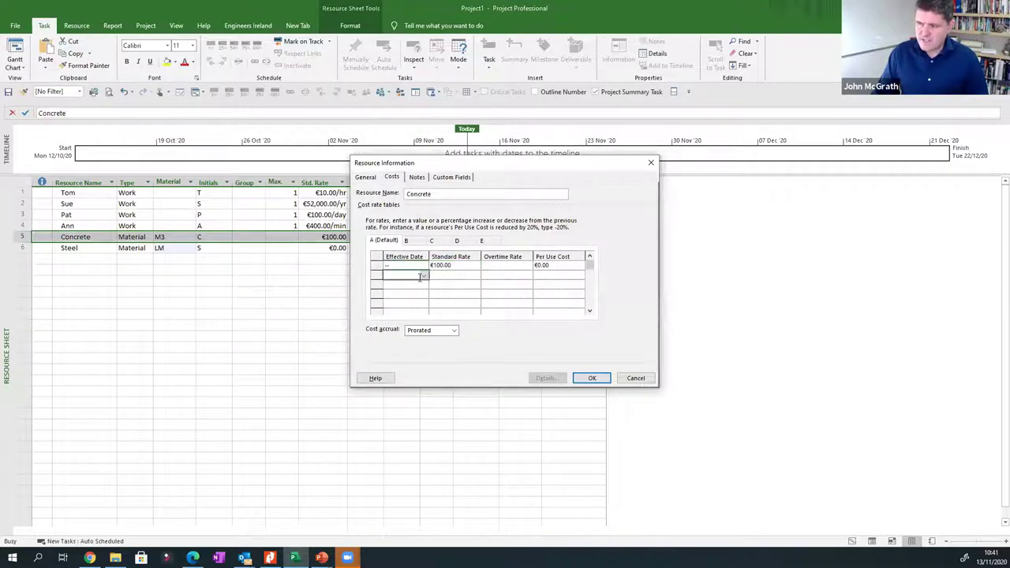
click(424, 279)
click(423, 286)
click(423, 286)
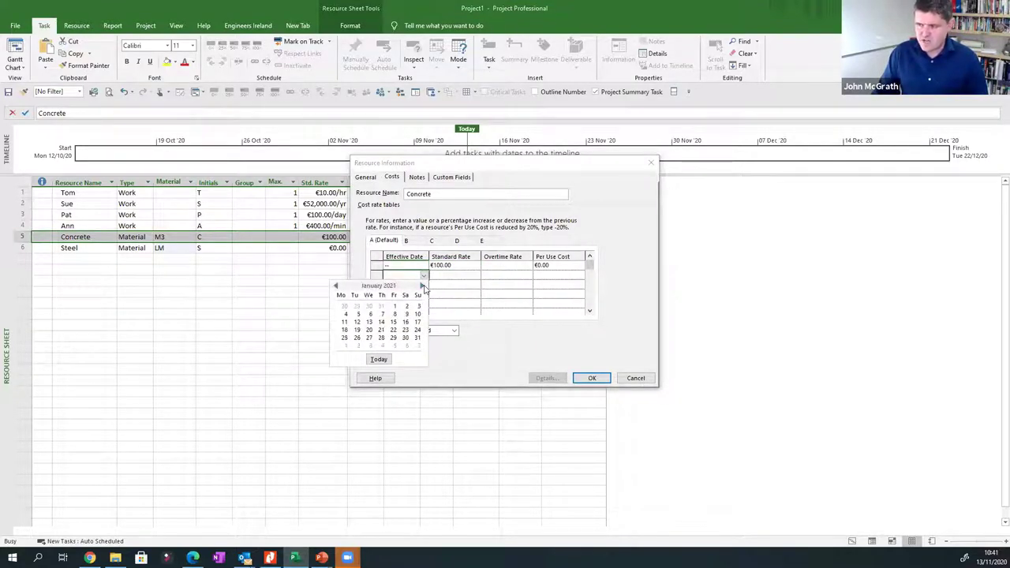
click(344, 322)
Enter a +4.5% standard rate increase for Concrete's 11/01/21 row and apply the resource changes.
click(464, 276)
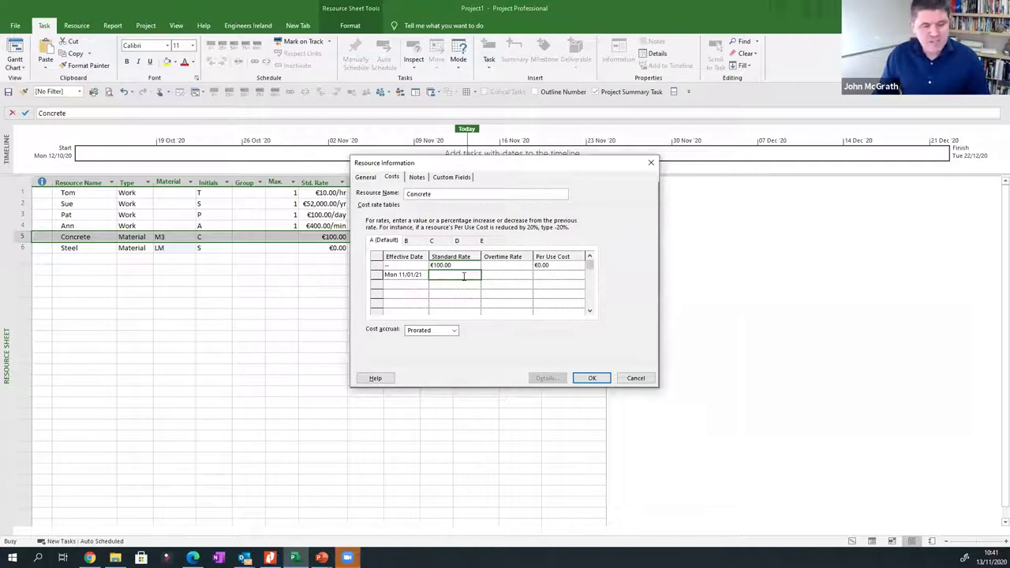
text(0)
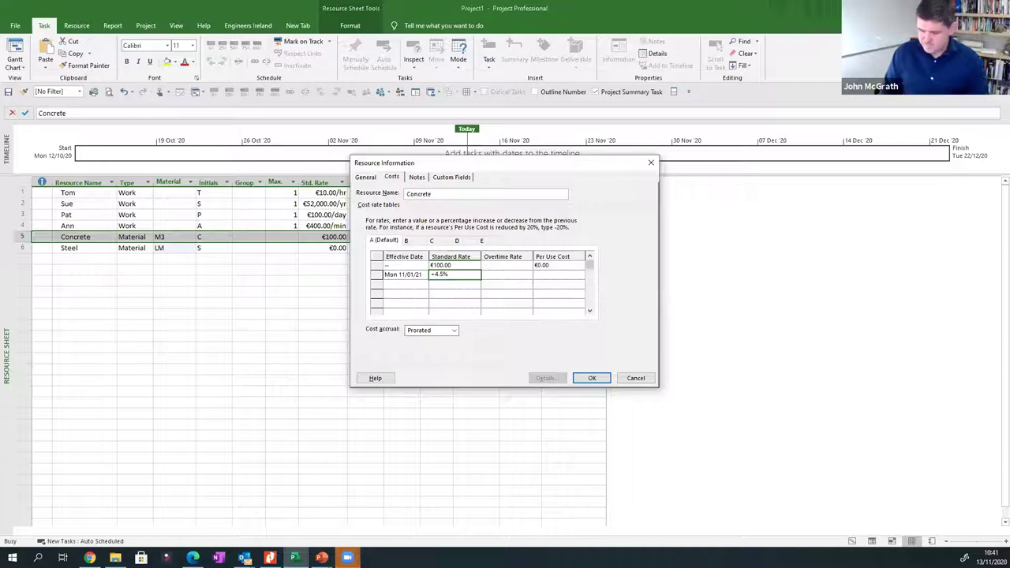
key(Return)
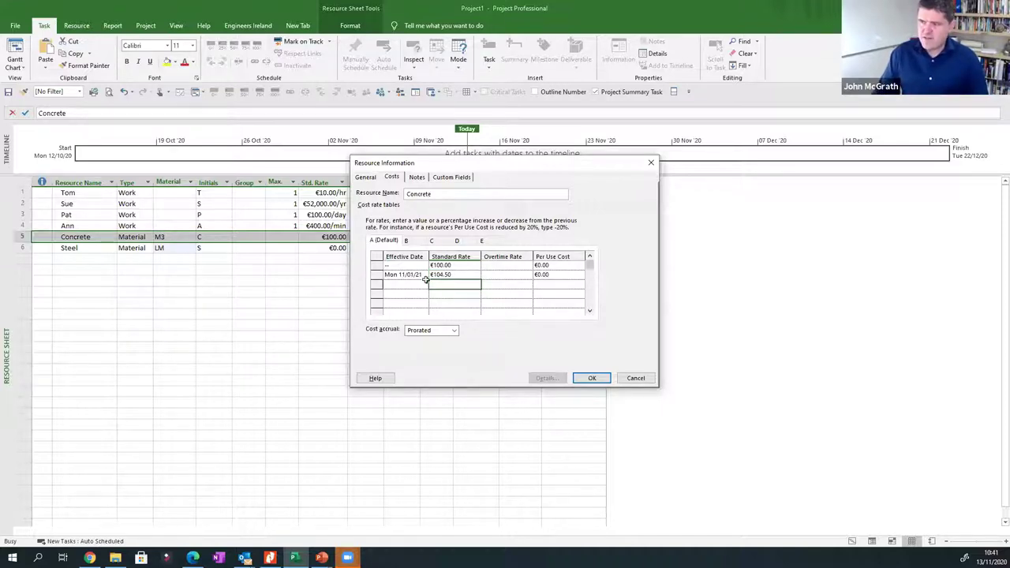
click(455, 274)
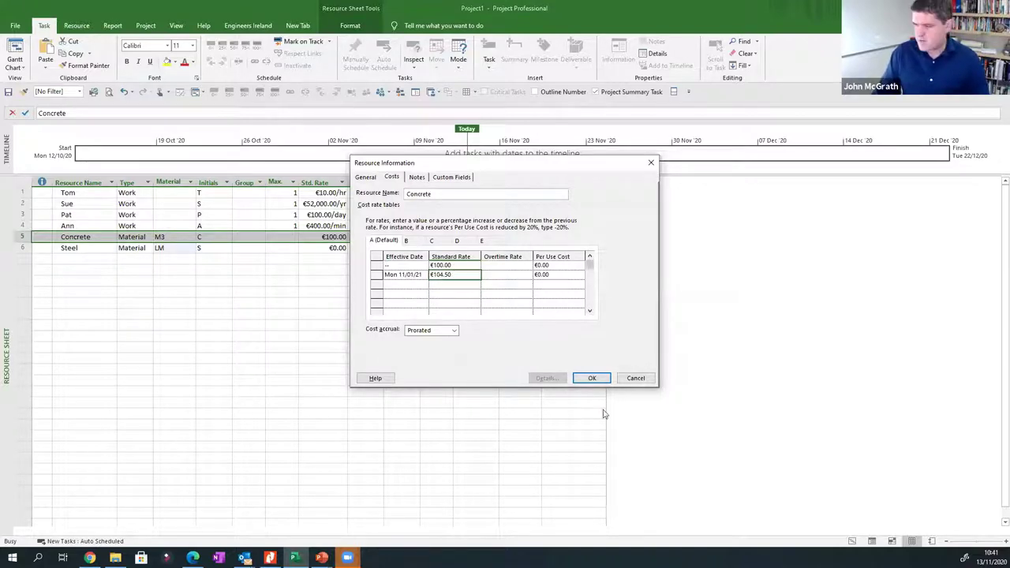
click(594, 380)
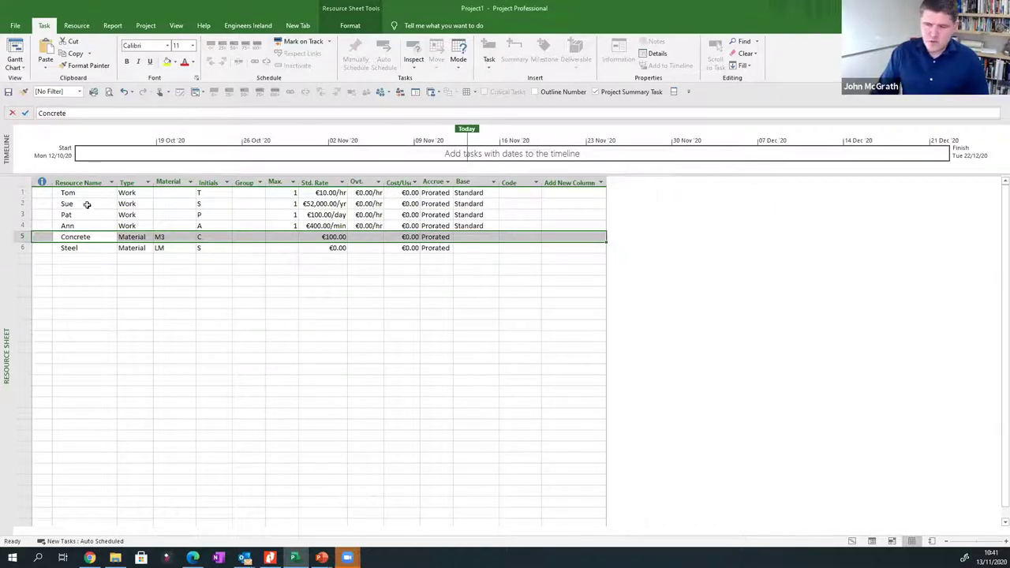
Return to the Gantt Chart and review the project statistics for dates, duration, work and cost.
click(852, 542)
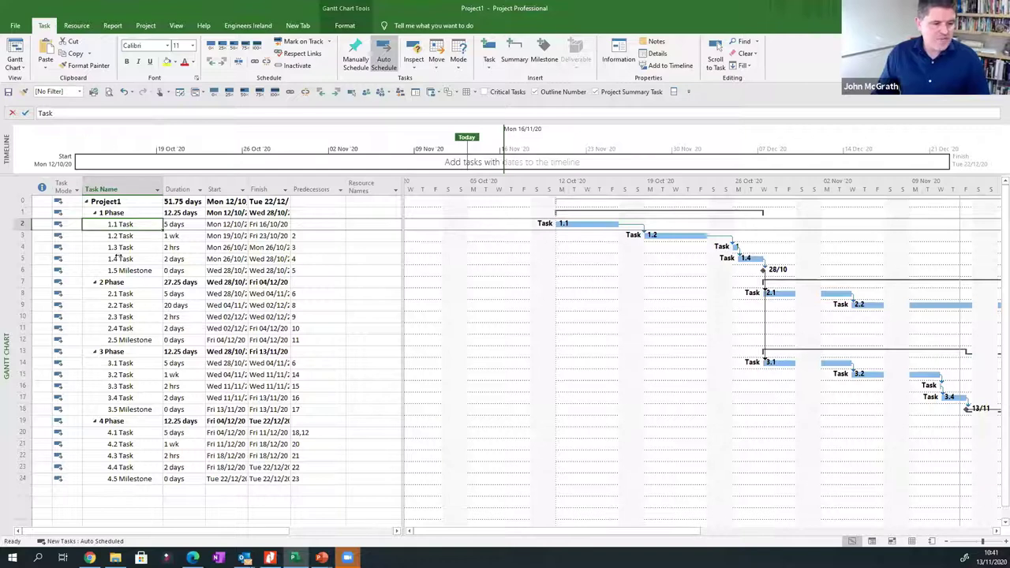
click(149, 26)
click(128, 57)
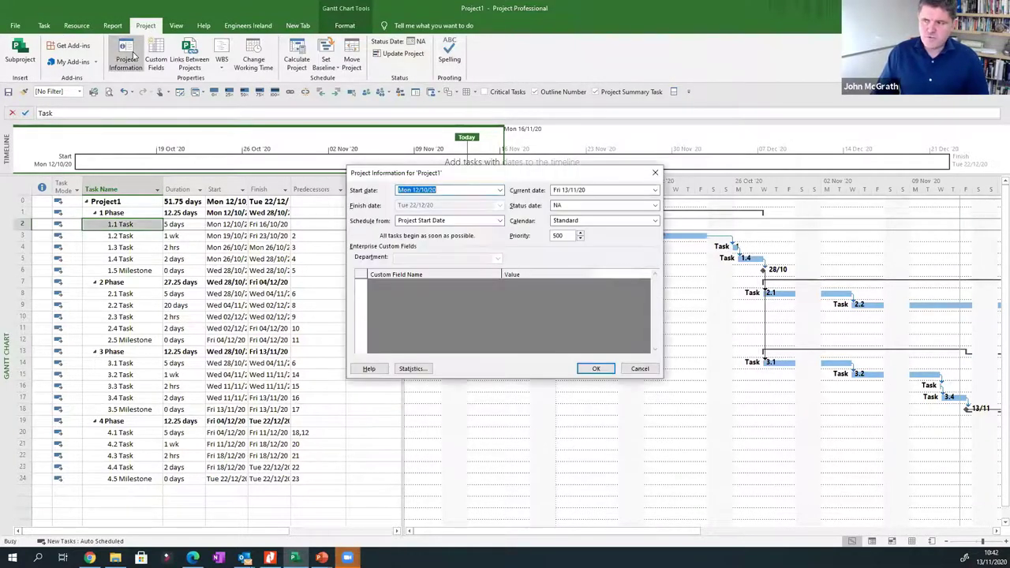
click(413, 369)
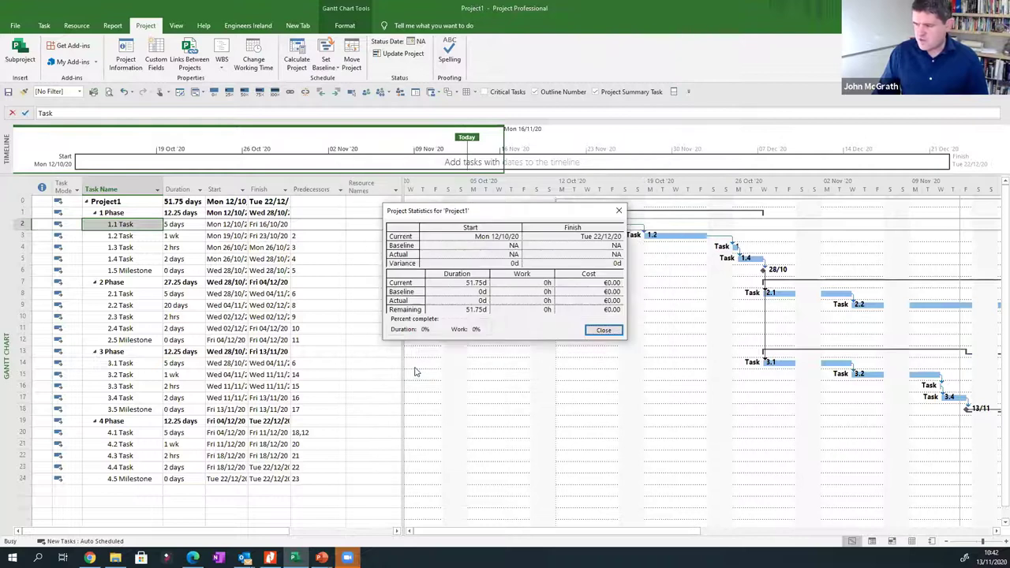
drag(487, 211, 422, 199)
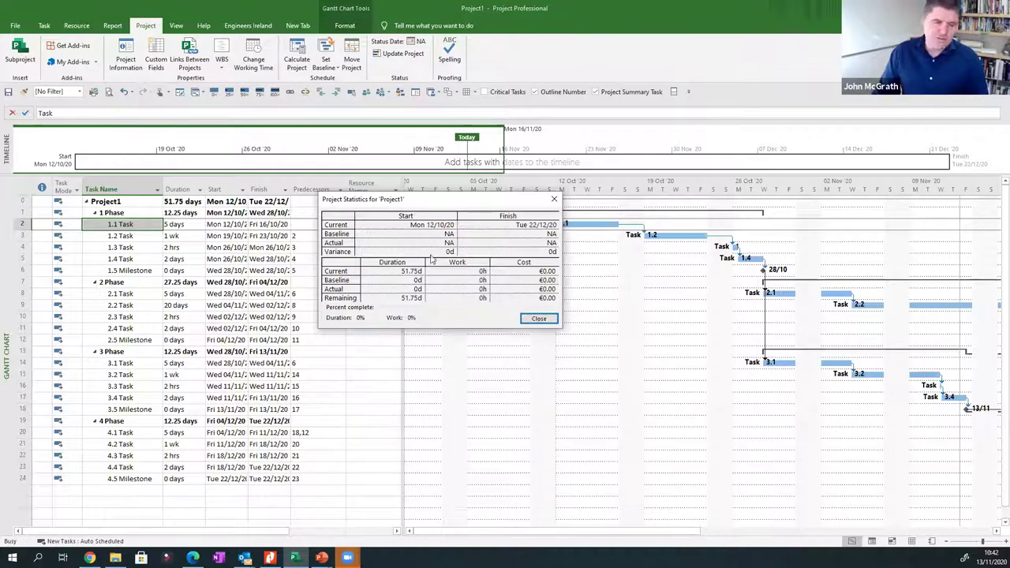
click(539, 319)
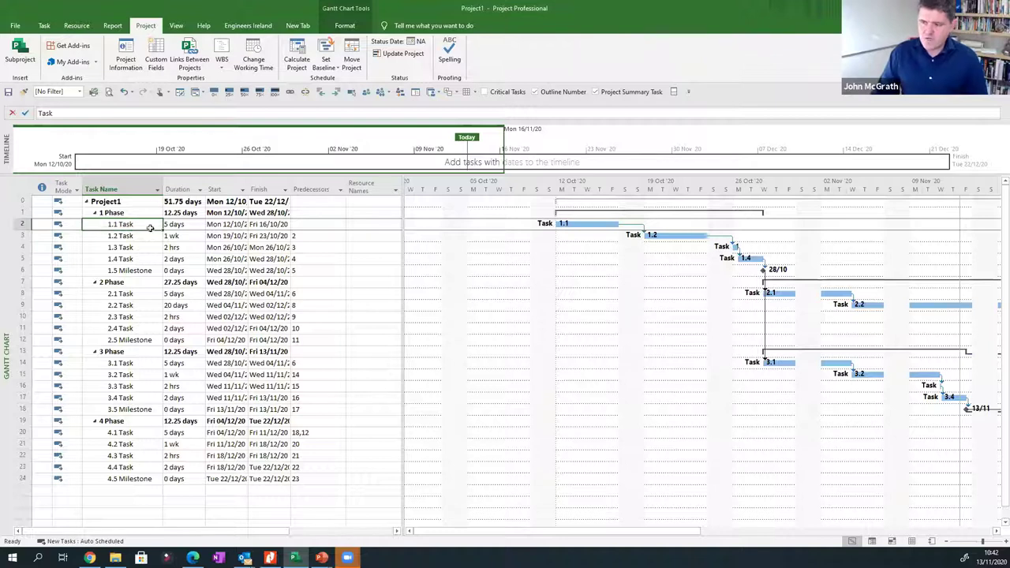
Assign the work resource with the €400/min rate to task 1.1.
click(79, 26)
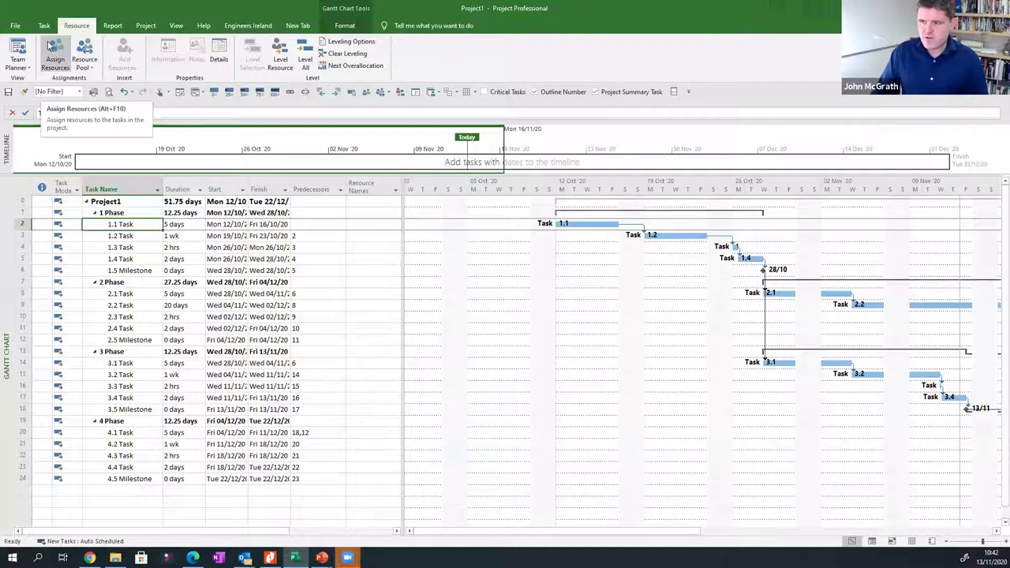
click(55, 54)
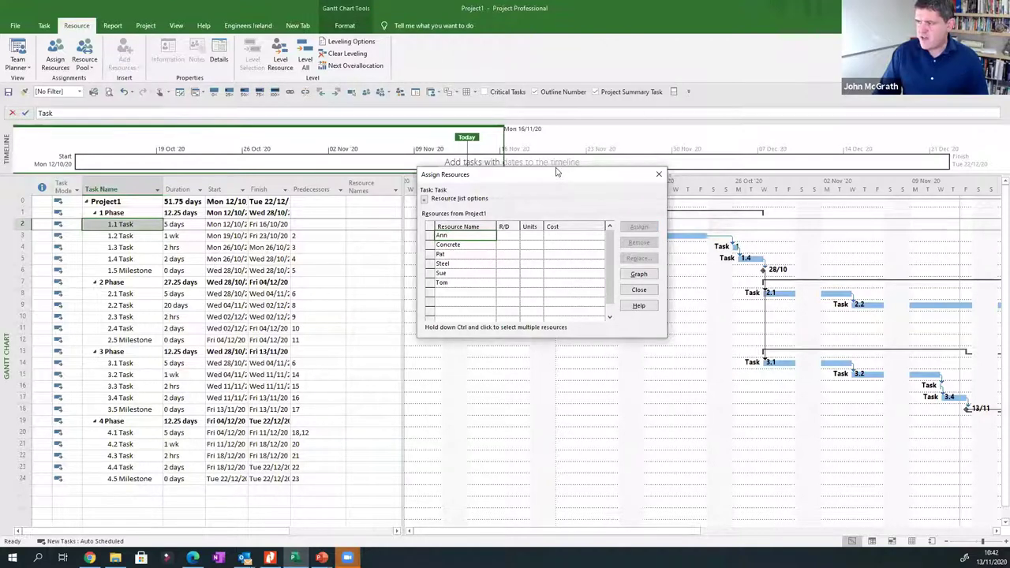
drag(556, 172, 565, 342)
click(481, 422)
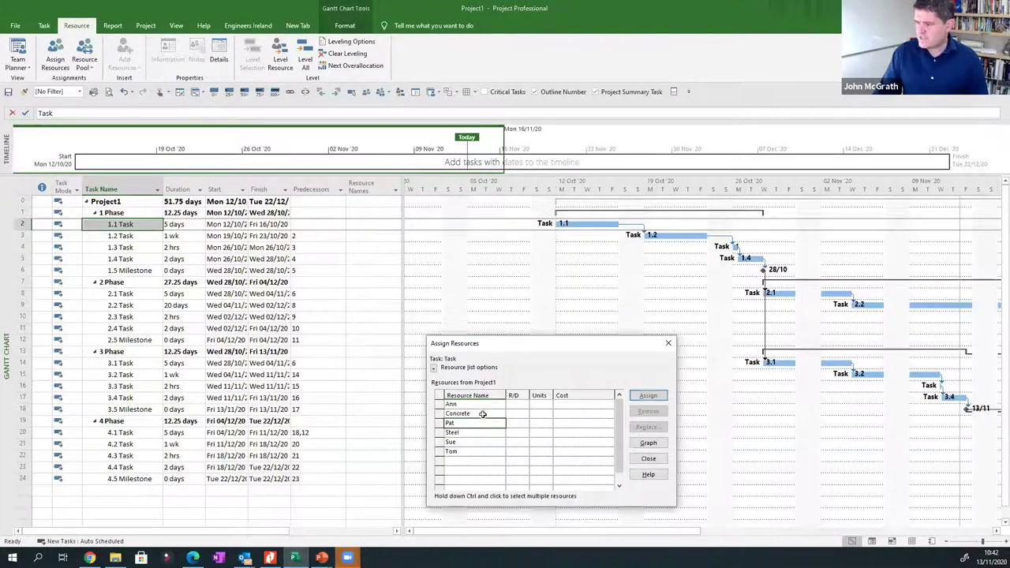
click(485, 404)
click(648, 395)
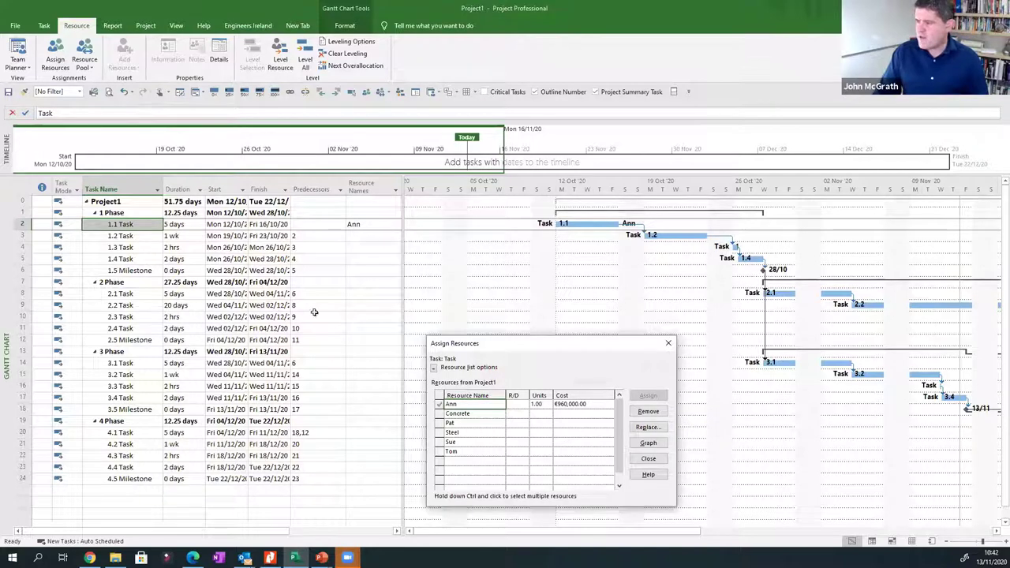
Assign the €100/day work resource together with Steel and Concrete to task 1.2.
click(147, 235)
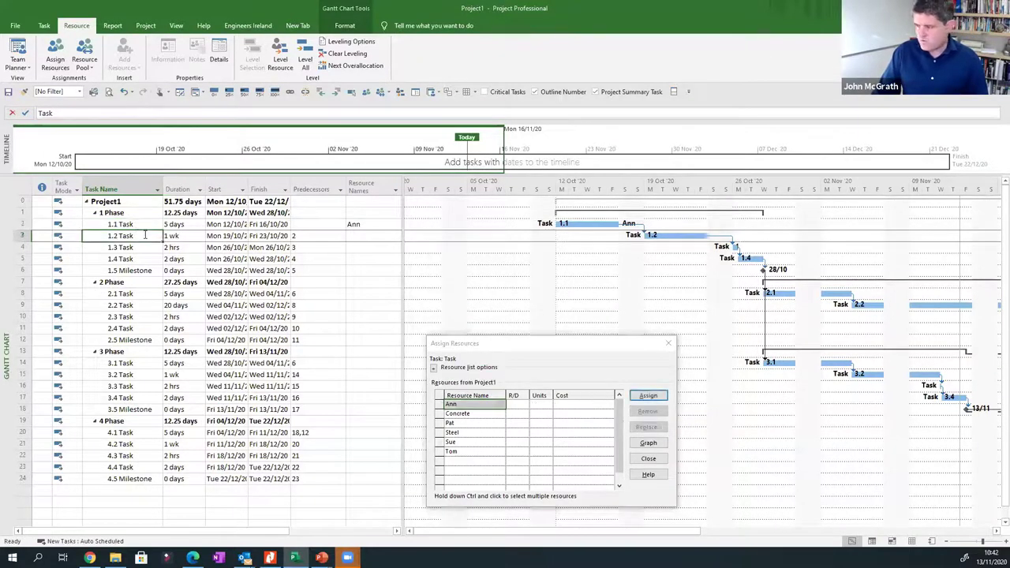
click(469, 425)
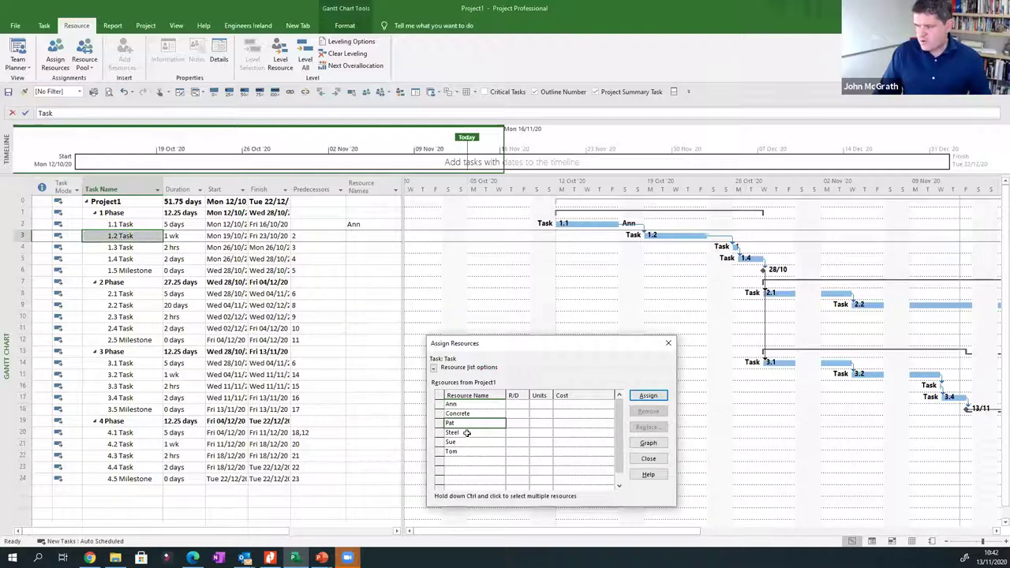
ctrl+click(473, 433)
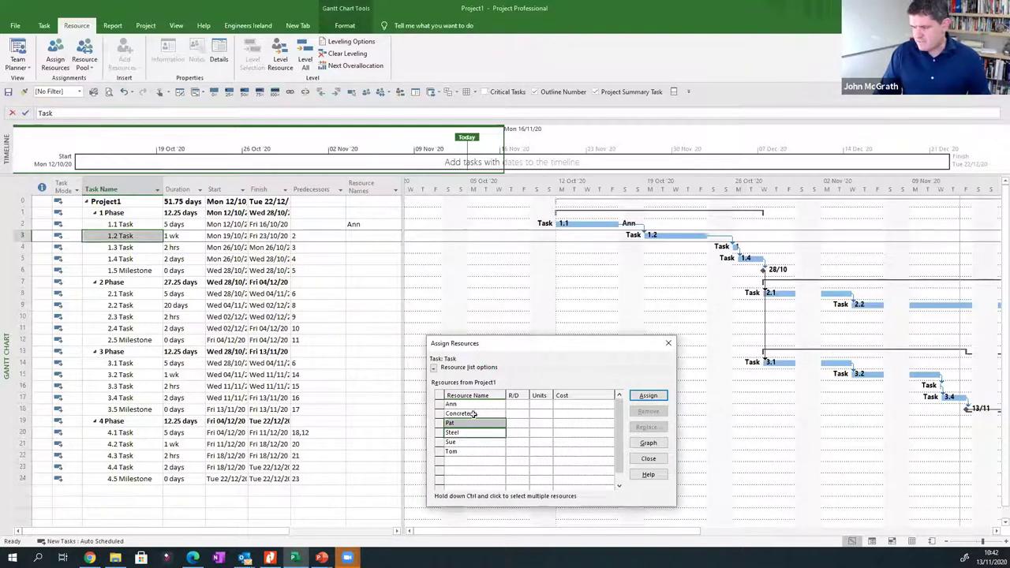
ctrl+click(472, 414)
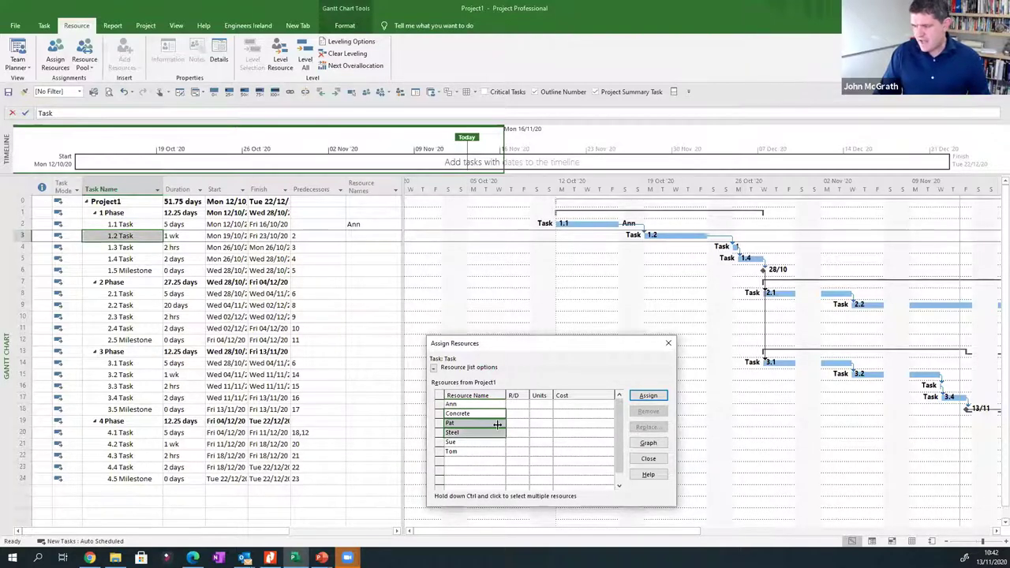
click(645, 397)
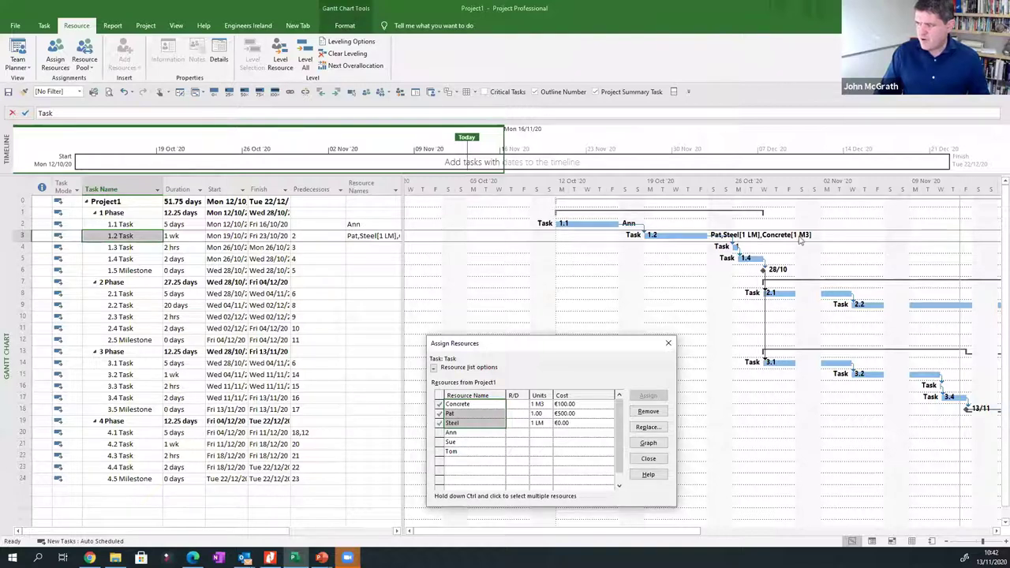
Set the assigned quantities on task 1.2 to 30 LM of Steel and 50 M3 of Concrete.
click(540, 423)
text(30)
key(Return)
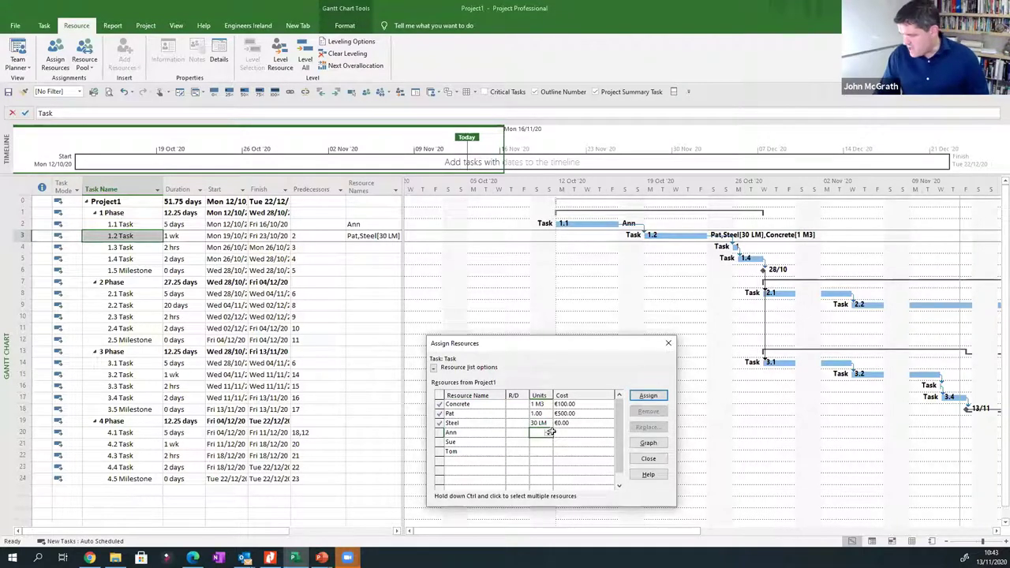
click(545, 404)
text(50)
key(Return)
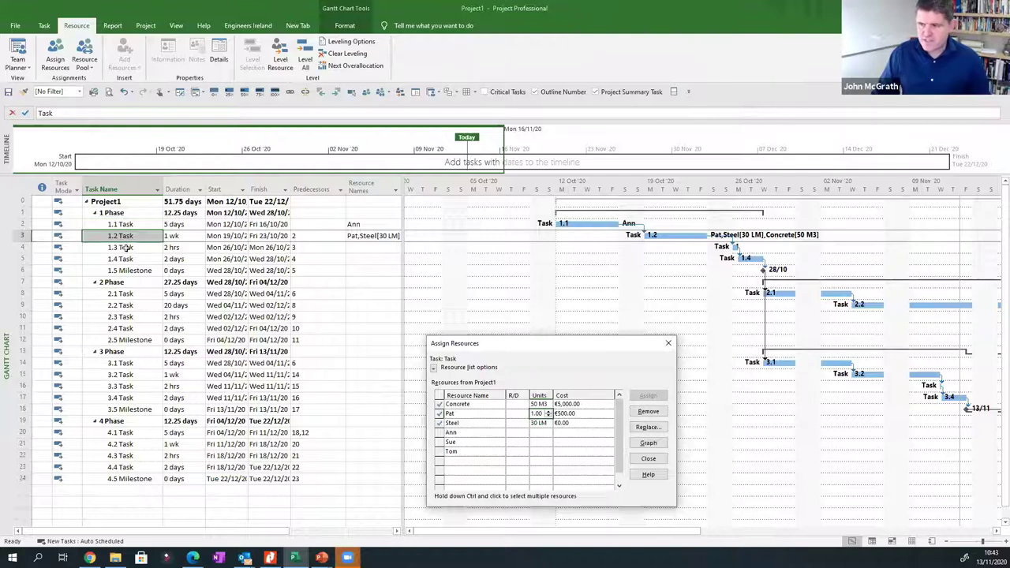
Review the project statistics for the cost and work after the task 1.1 and 1.2 assignments.
click(147, 26)
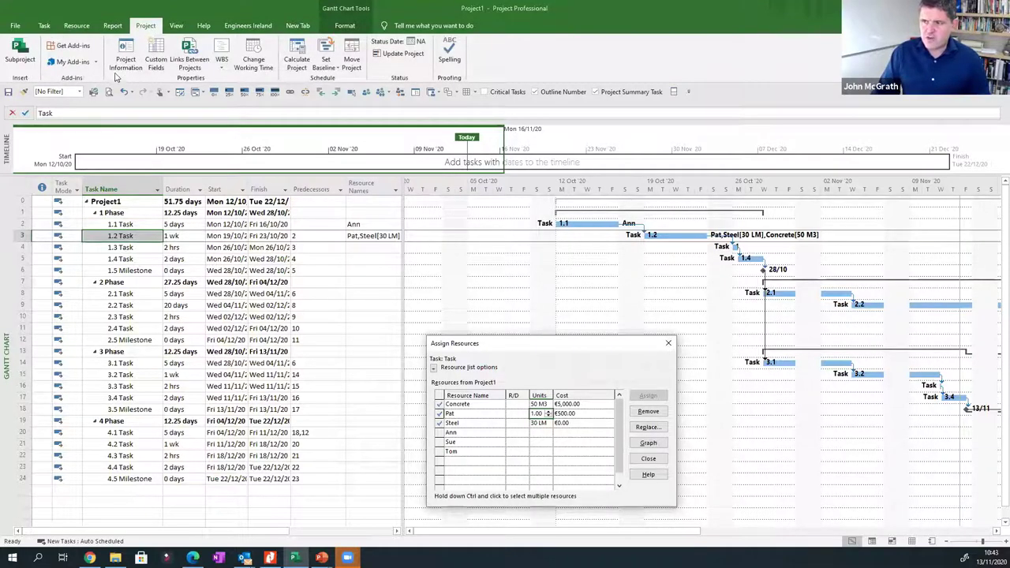
click(125, 62)
click(411, 368)
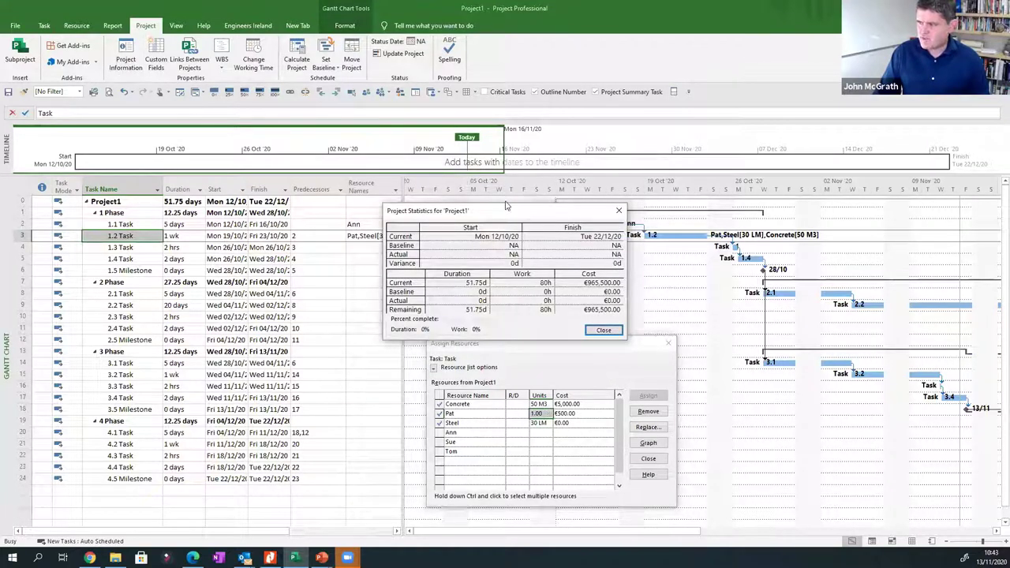
drag(506, 205, 244, 129)
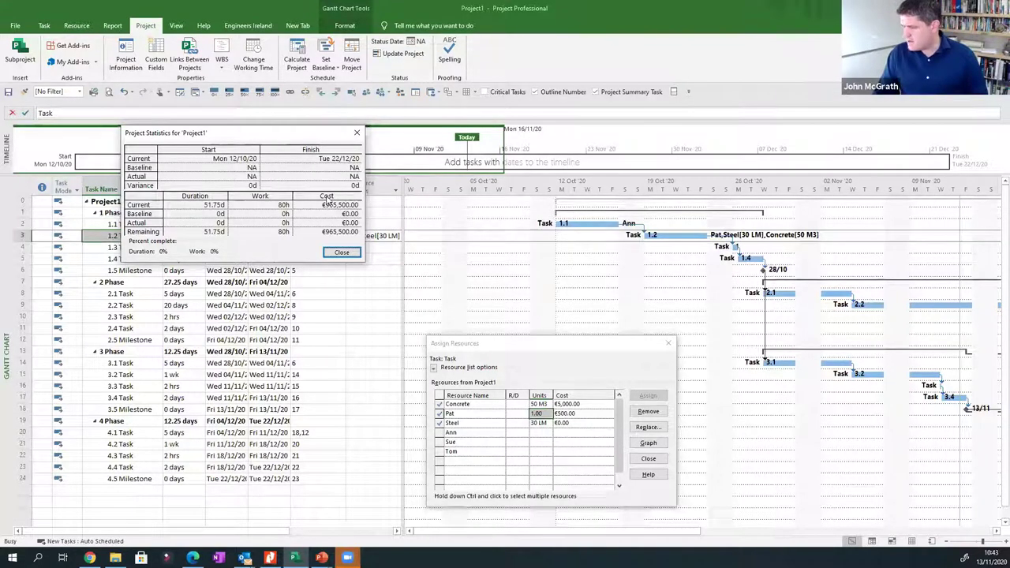
click(356, 133)
In the Resource Sheet, change the standard rate of the work resource assigned to task 1.1 to €400/mon.
click(133, 225)
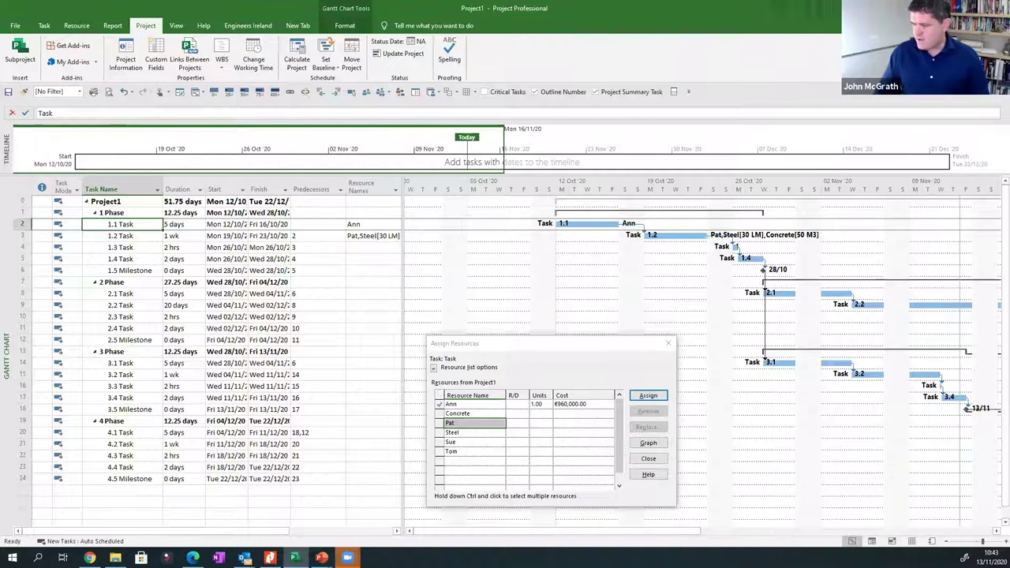
click(911, 541)
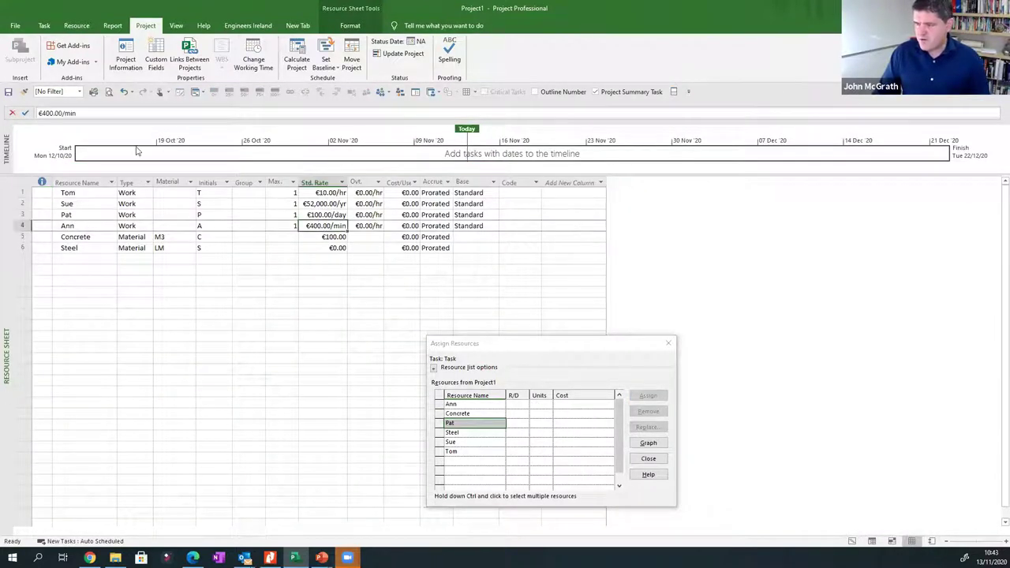
click(92, 112)
key(BackSpace)
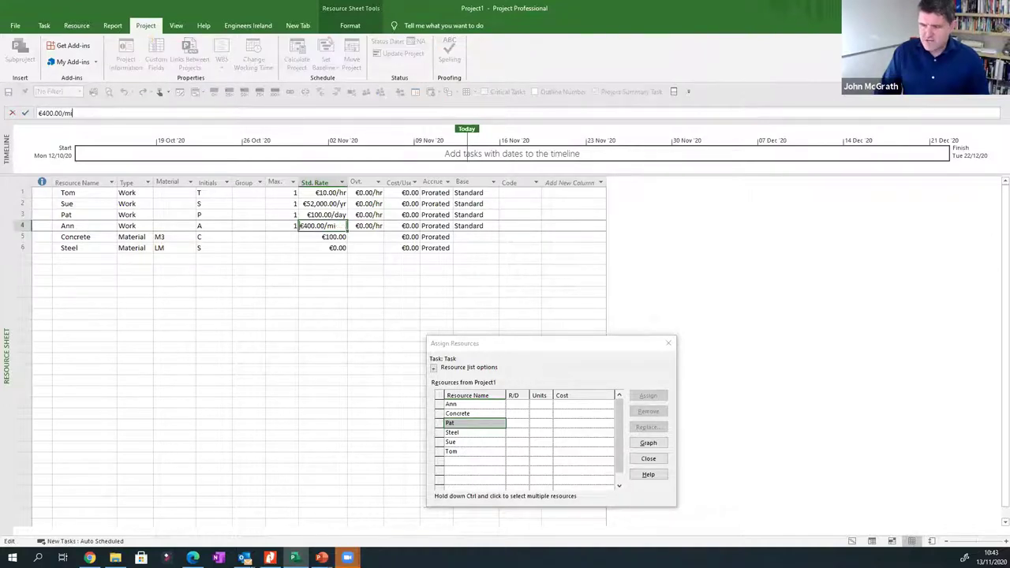
key(Return)
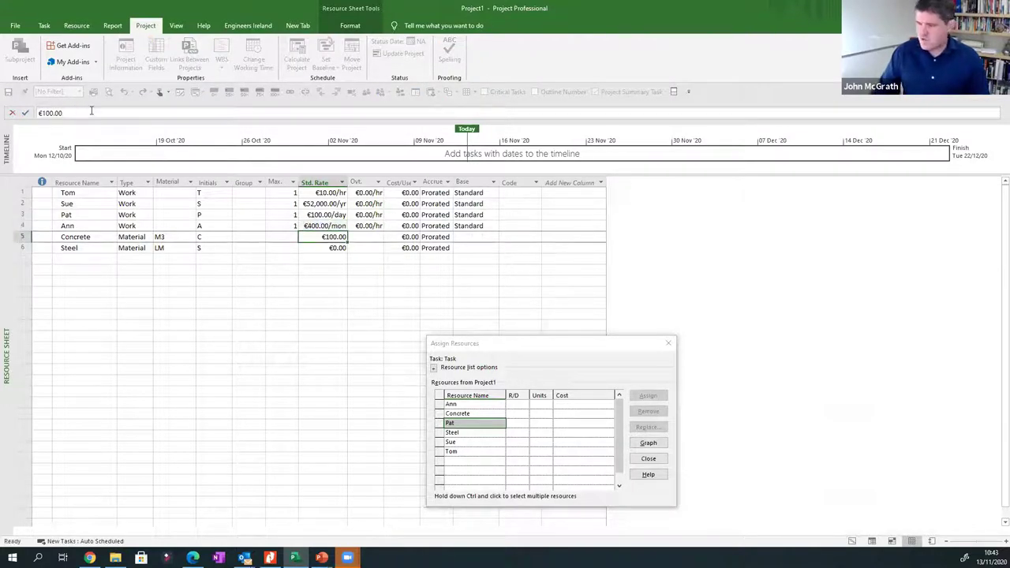
Return to the Gantt Chart, check the project statistics for the recalculated cost, and close the resource assignment window.
click(852, 541)
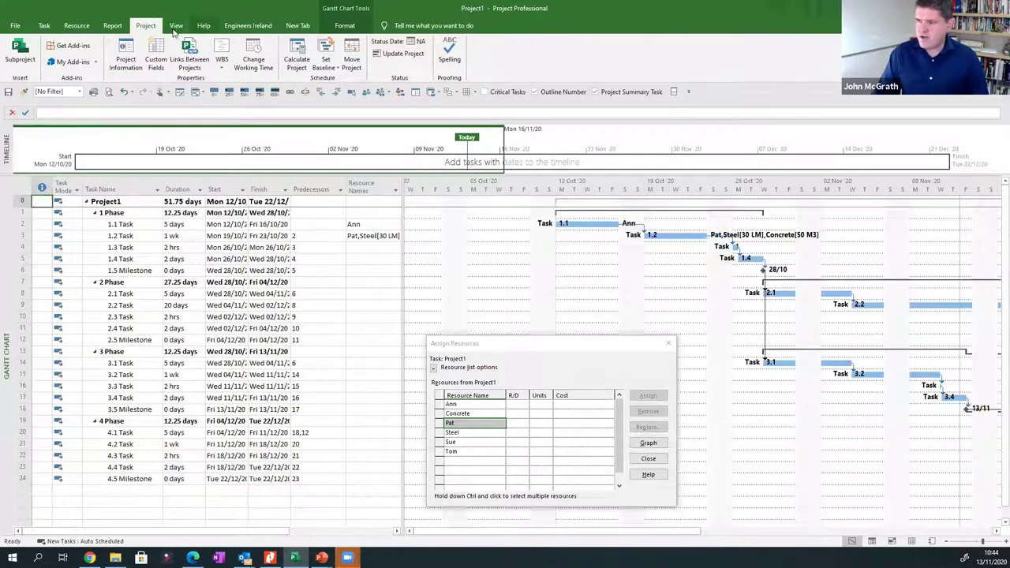
click(126, 58)
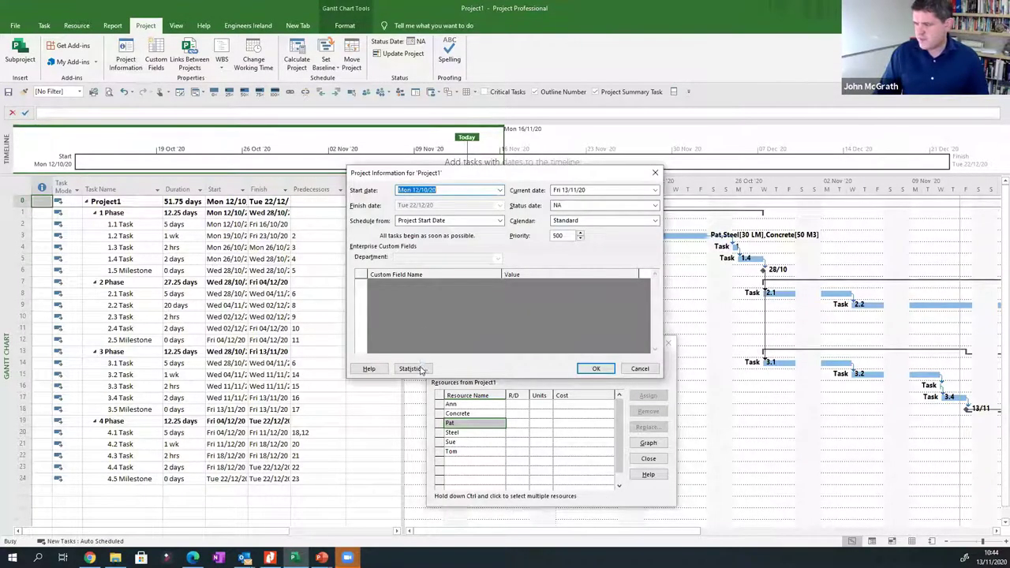
click(411, 369)
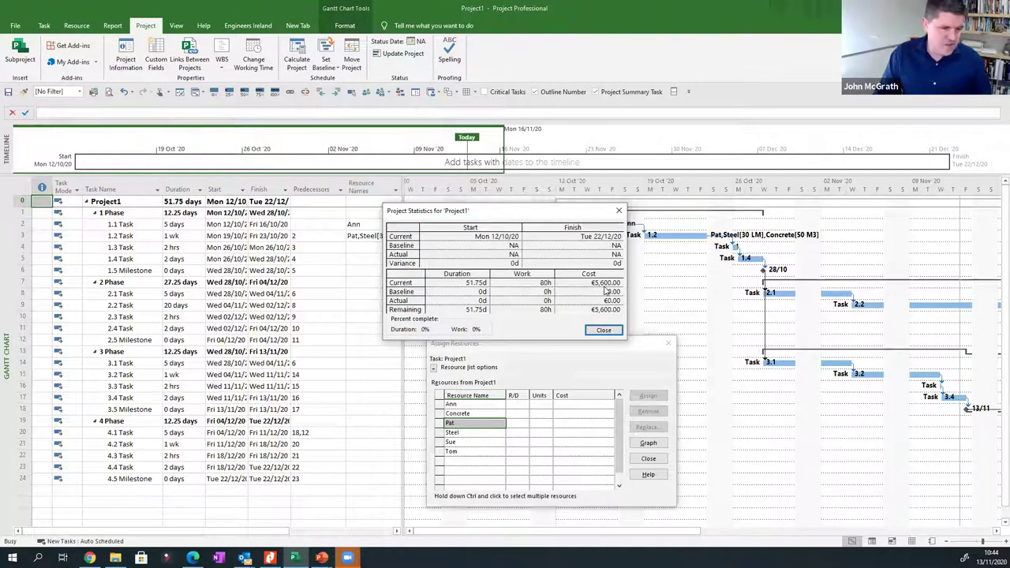
click(600, 332)
click(667, 345)
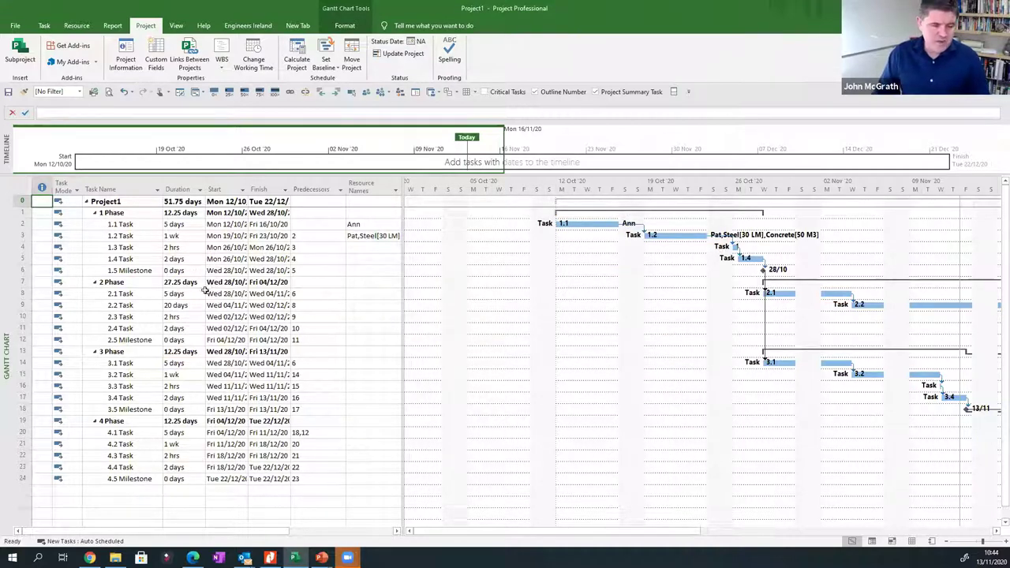
Assign the €52,000/yr work resource to tasks 1.3 and 1.4 and milestone 1.5.
click(131, 249)
drag(131, 250, 129, 272)
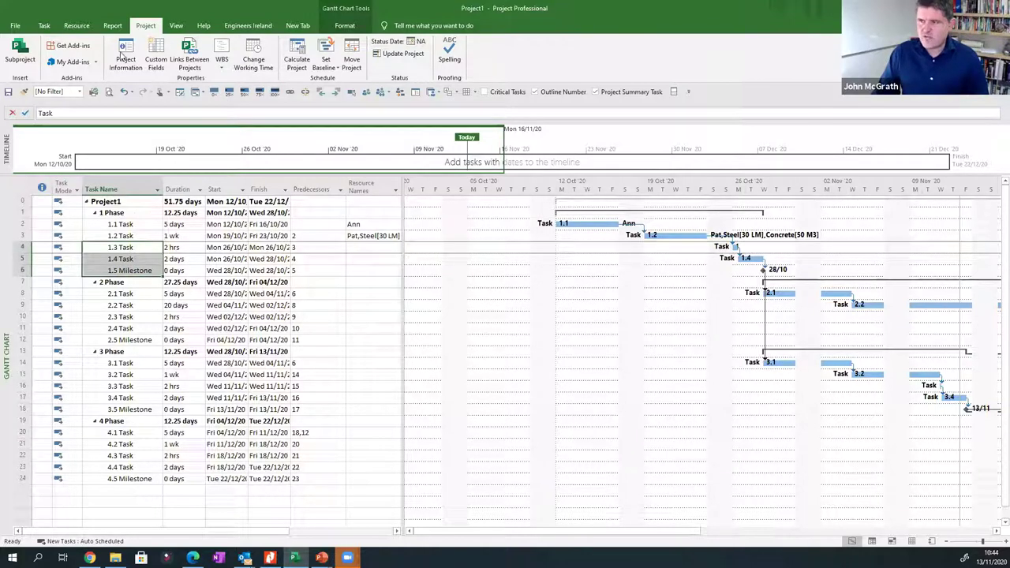
click(77, 25)
click(56, 55)
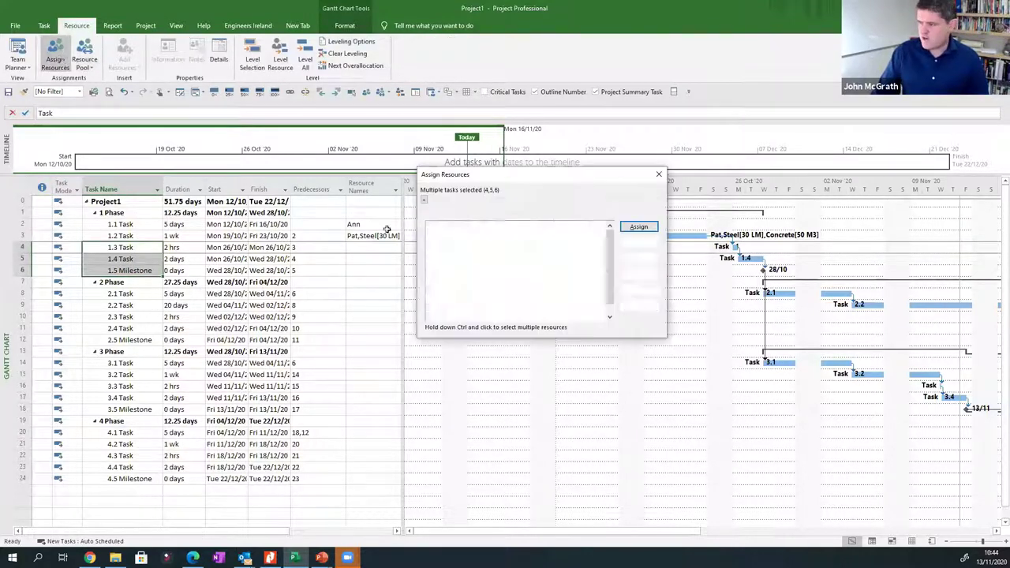
click(462, 263)
click(447, 273)
click(639, 227)
Assign both the €100/day and the €10/hr work resources to tasks 2.1 to 2.4 and milestone 2.5.
drag(140, 294, 140, 340)
click(455, 253)
ctrl+click(455, 282)
click(638, 228)
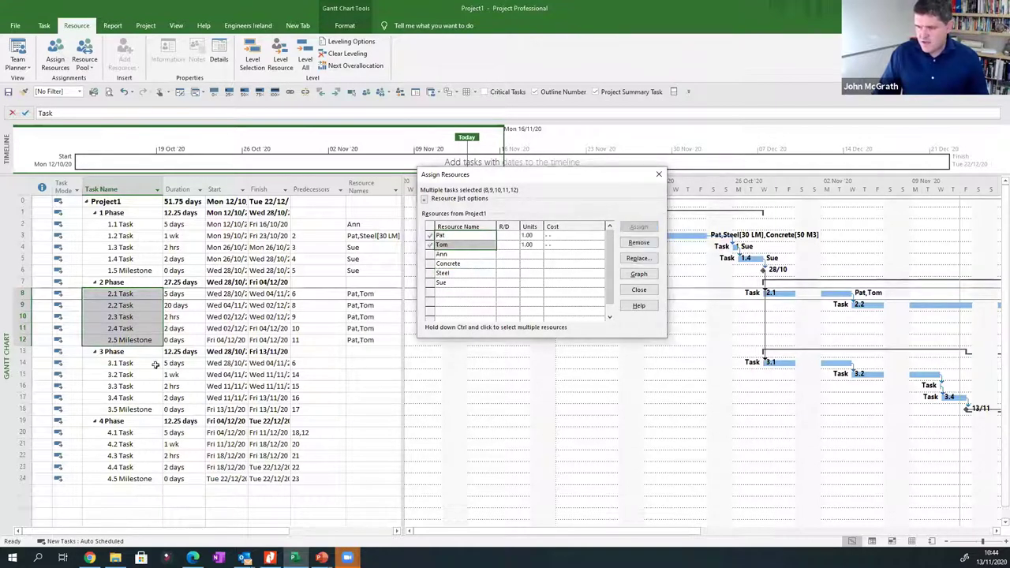
Assign the €10/hr work resource to tasks 3.2 and 3.3.
click(134, 377)
drag(133, 380, 130, 386)
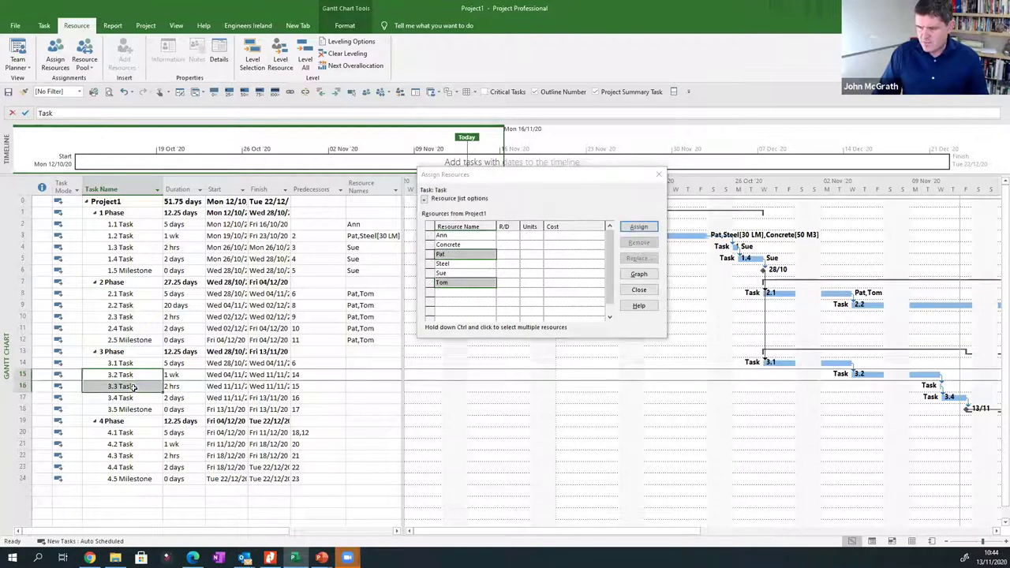
click(467, 244)
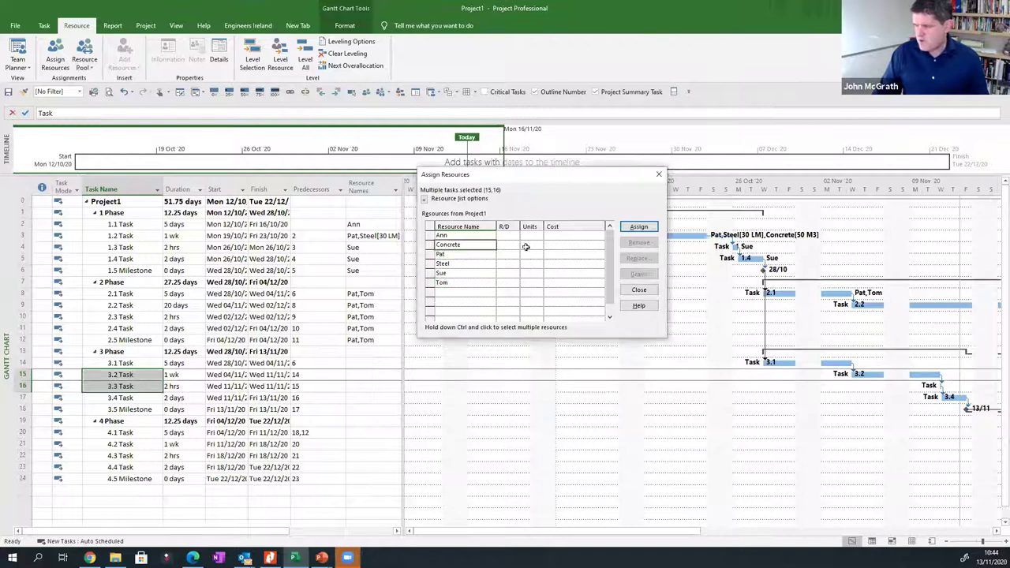
click(453, 284)
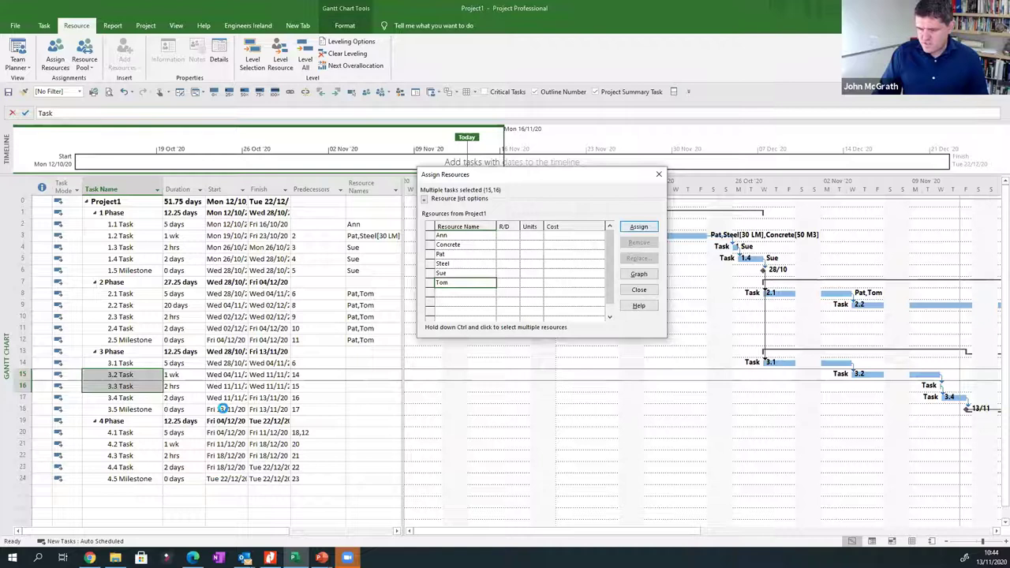
Assign the €100/day and €400/mon work resources to tasks 4.2 to 4.4 and milestone 4.5, and close the assignment window.
click(454, 255)
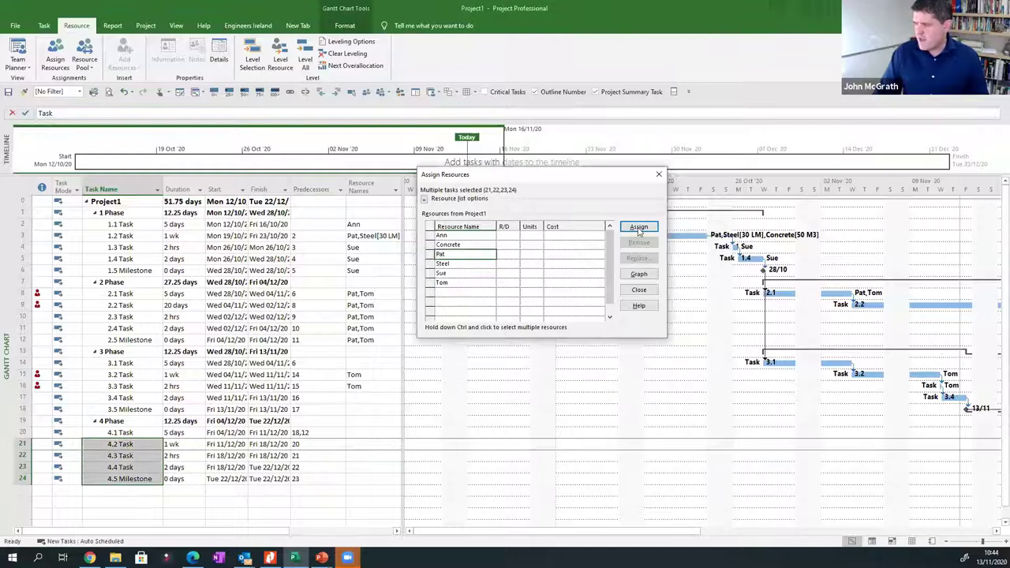
click(639, 228)
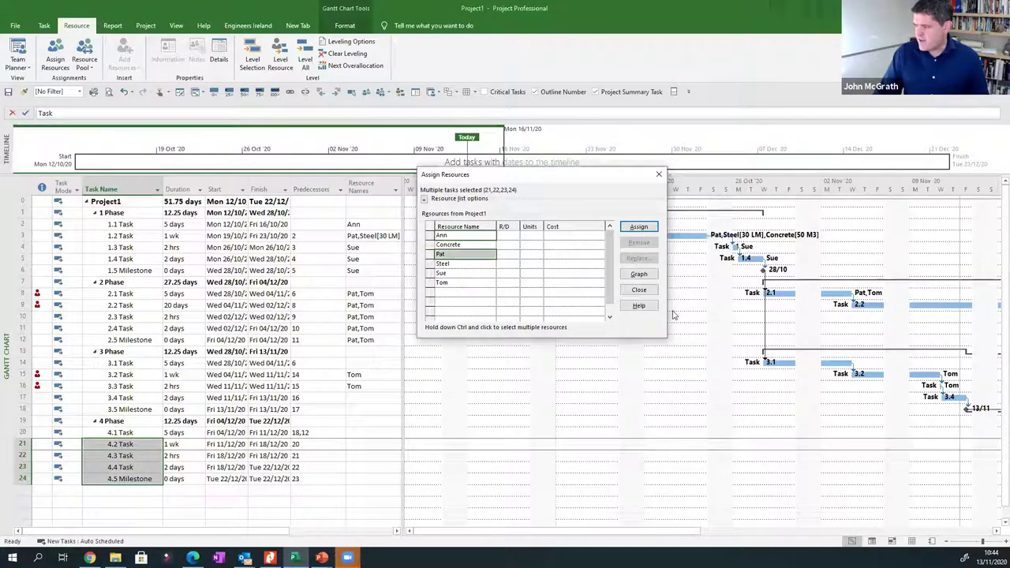
click(639, 227)
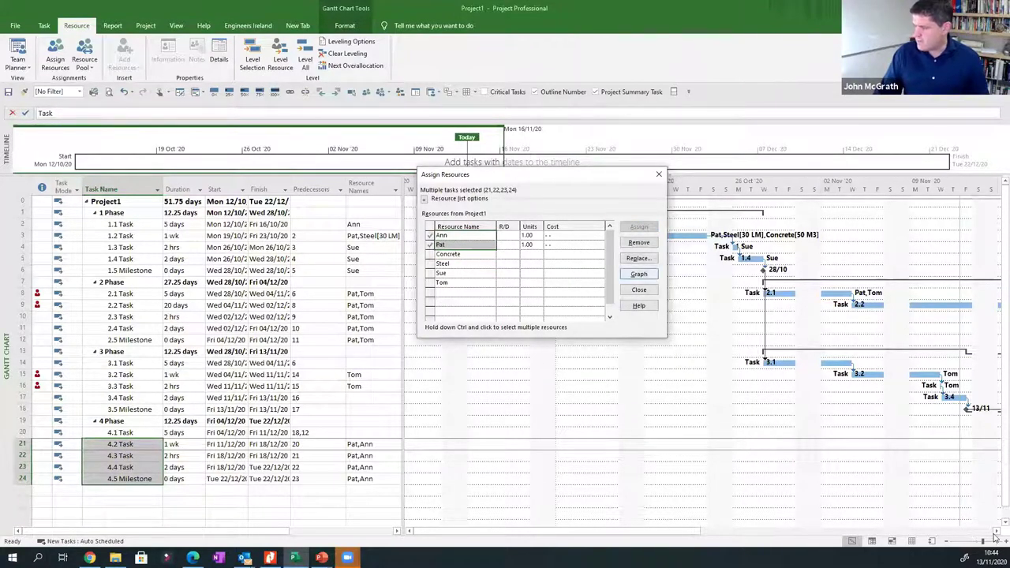
key(Escape)
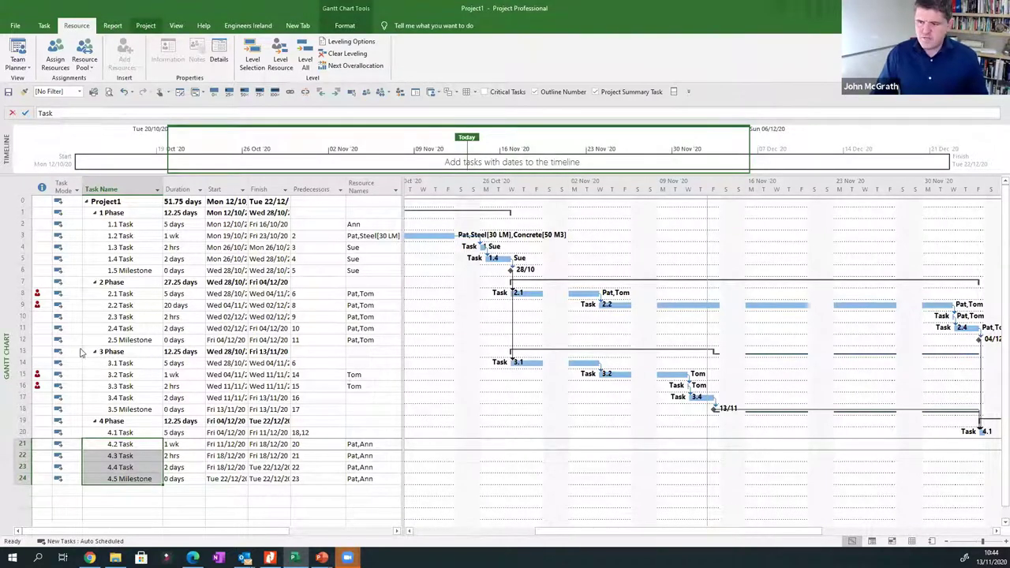
Open the Resource Overview report to examine each work resource's hours, and return to the Gantt Chart.
key(alt+r)
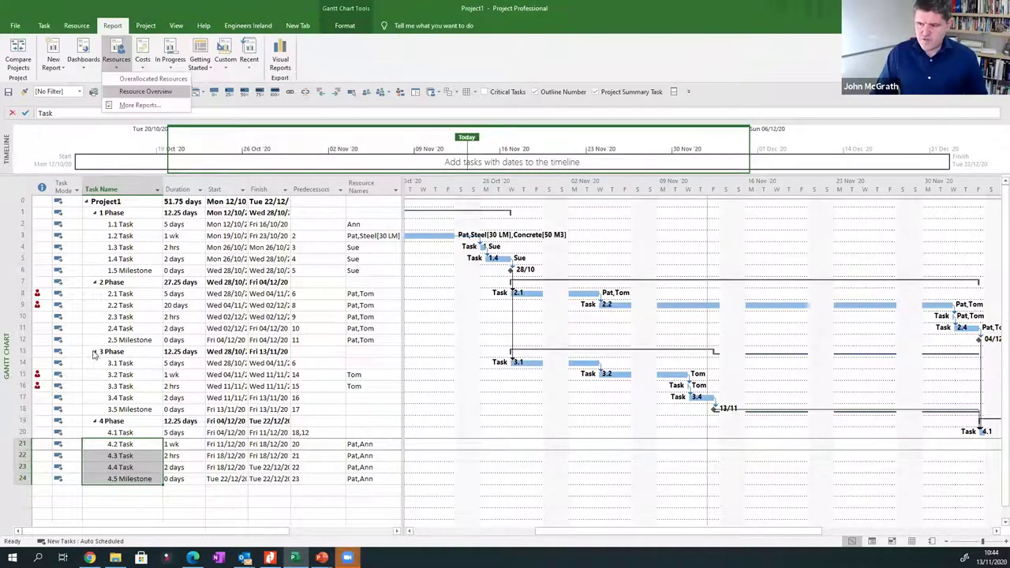
key(Return)
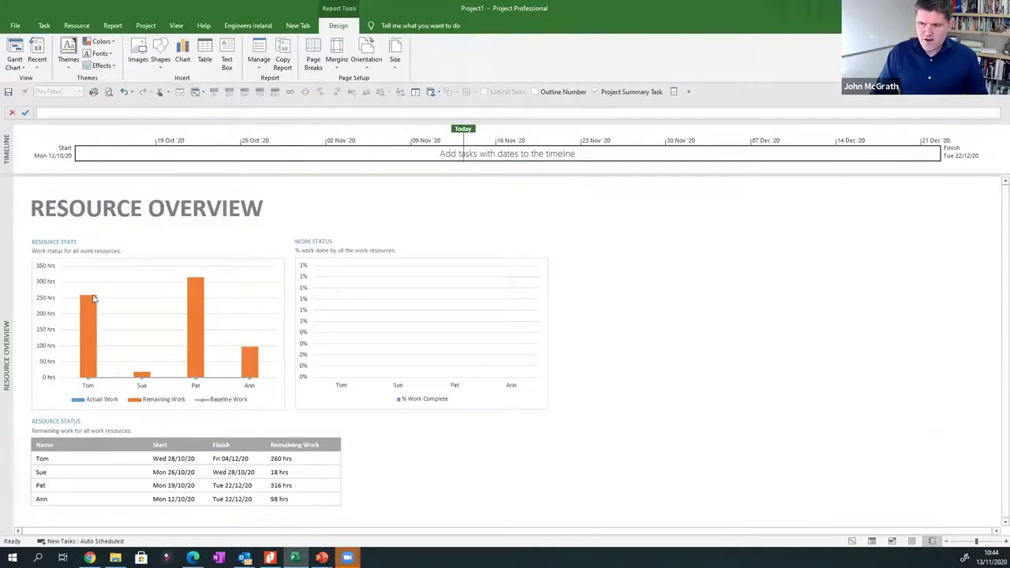
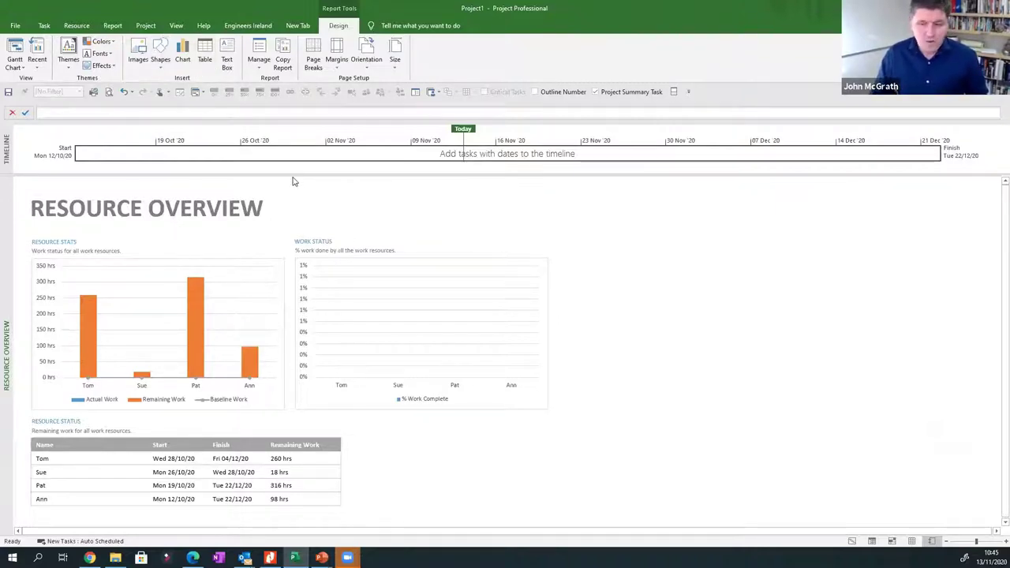
click(852, 541)
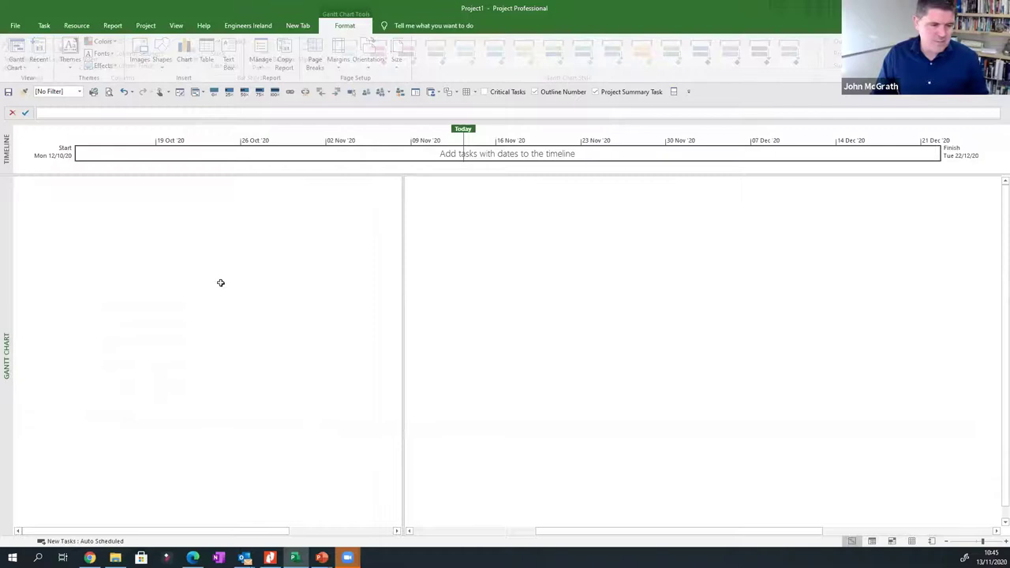
Set a baseline for the entire project using the default Baseline slot.
click(158, 235)
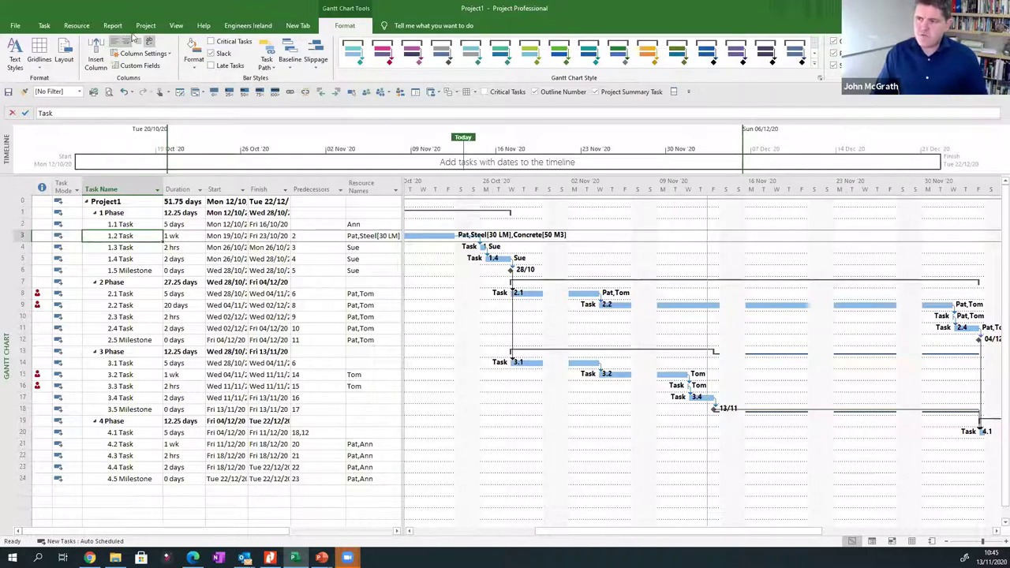
click(146, 26)
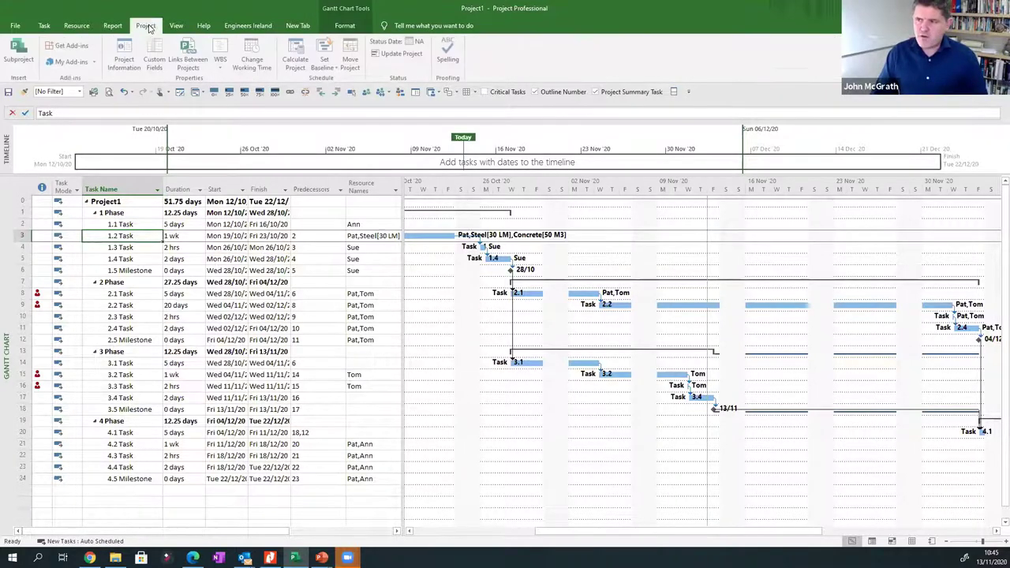
click(323, 69)
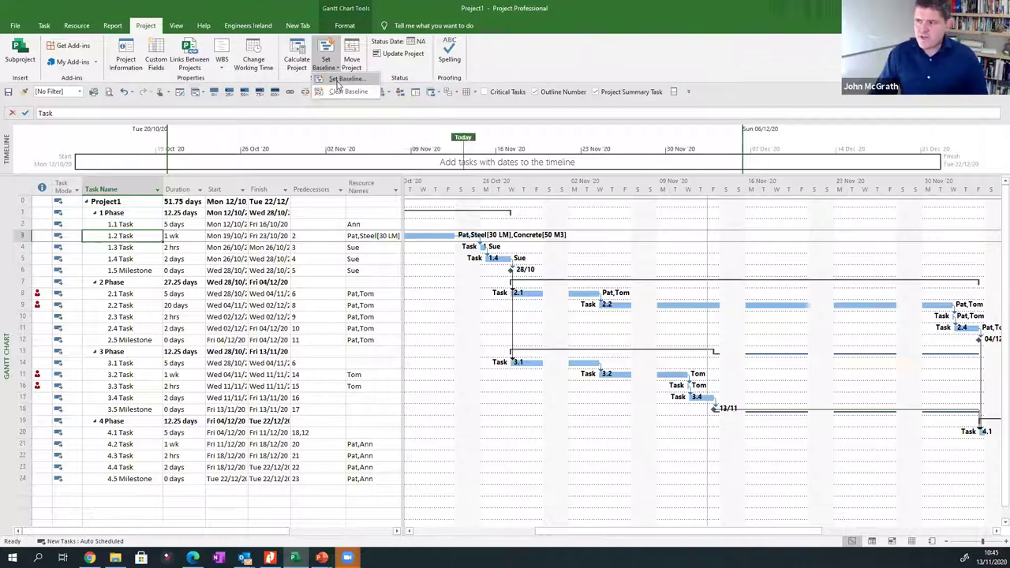
click(339, 81)
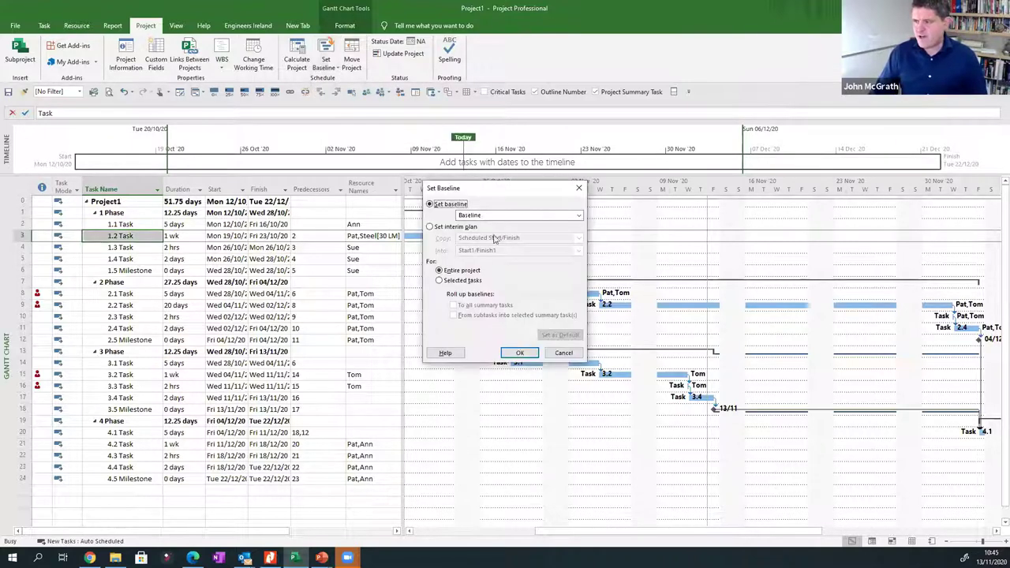
click(518, 353)
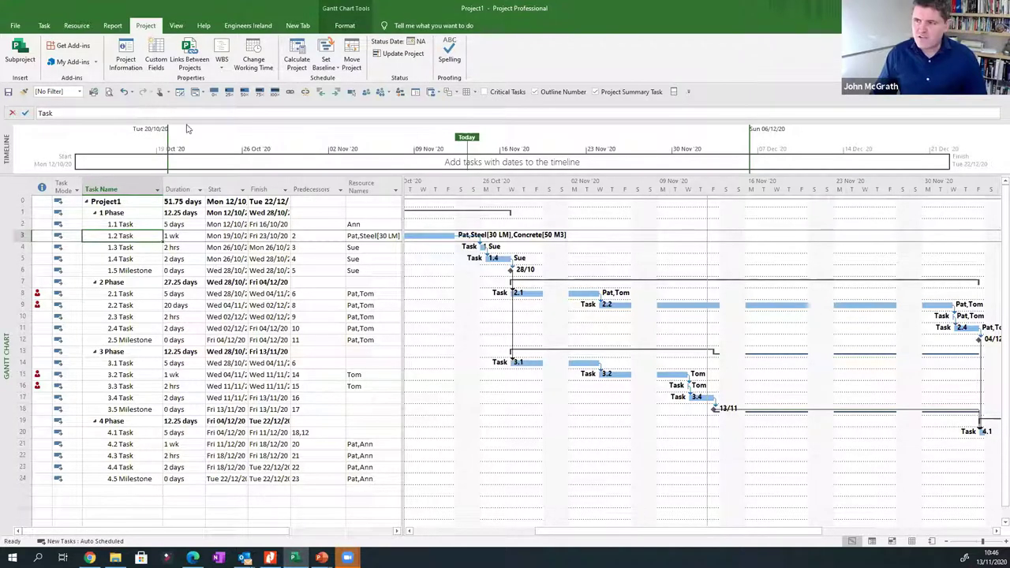
Examine the project statistics for current and baseline dates, work and cost, and close them.
click(126, 62)
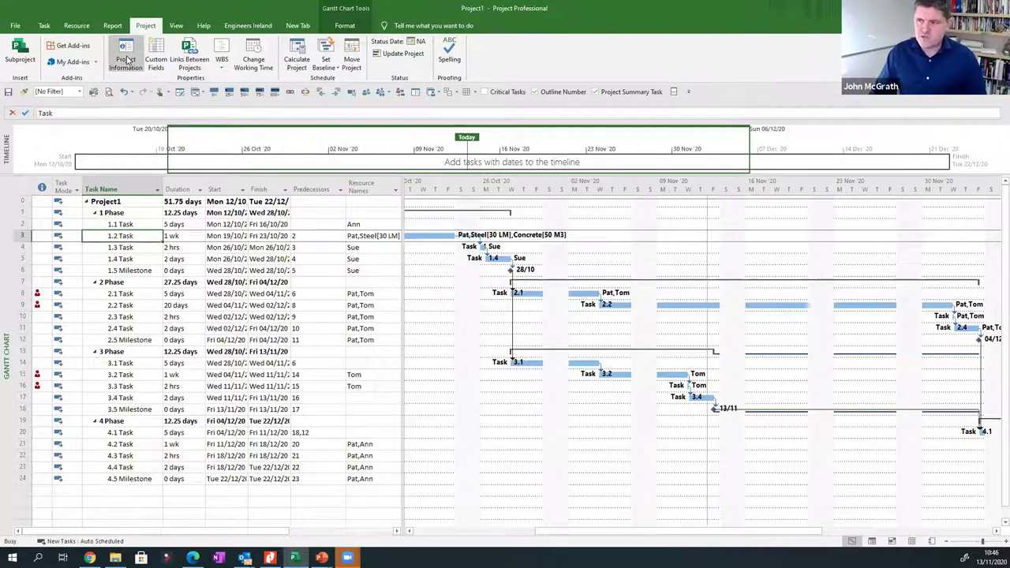
click(413, 370)
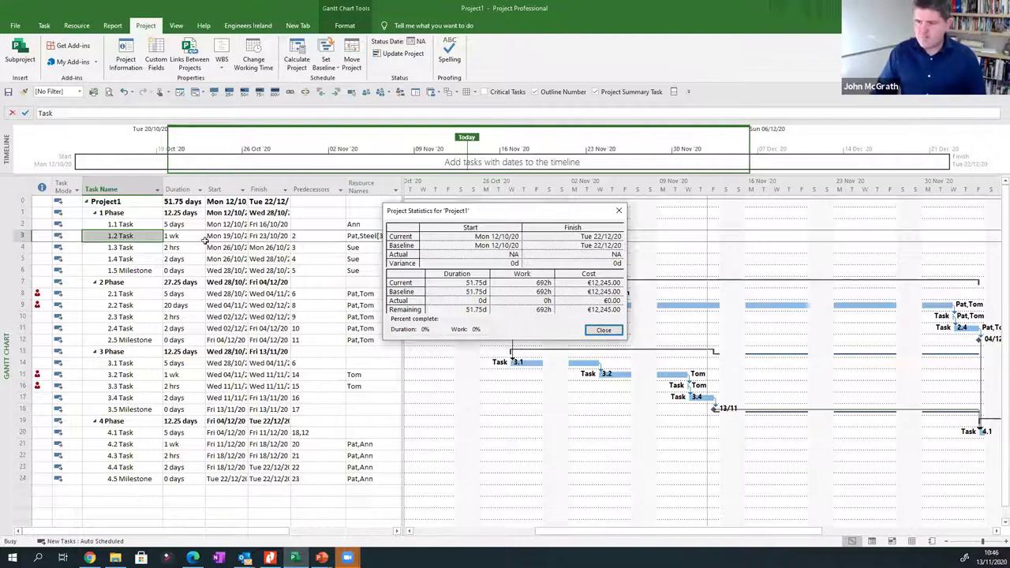
key(Escape)
key(F2)
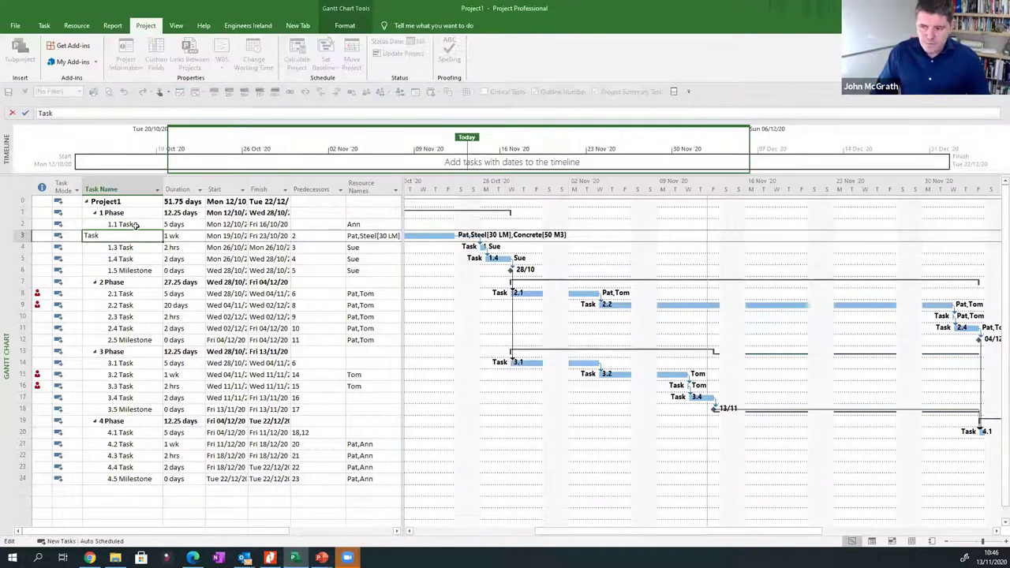
key(BackSpace)
key(BackSpace)
key(BackSpace)
key(BackSpace)
key(Return)
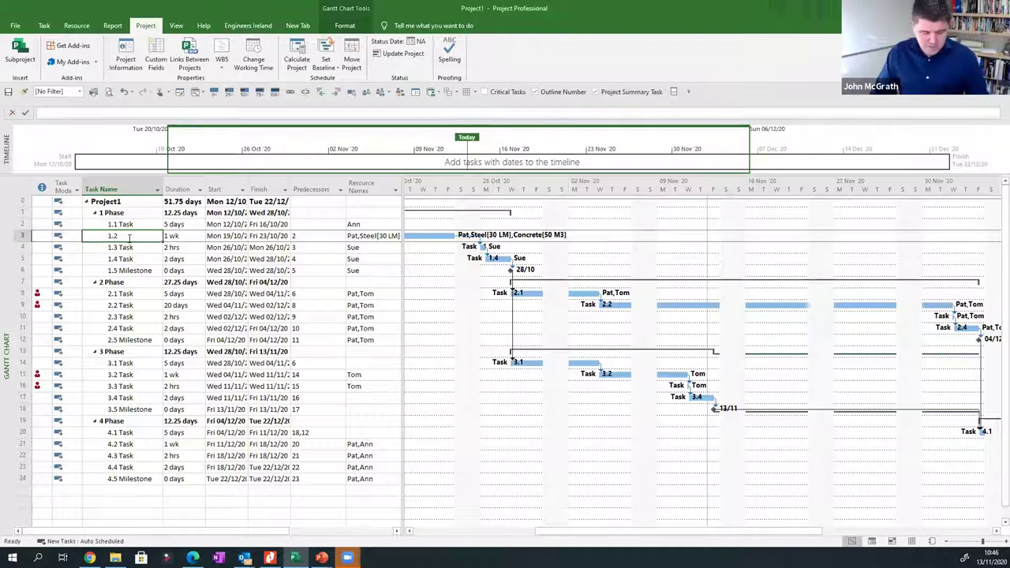
key(ctrl+z)
Mark tasks 1.1 and 1.2 as 100% complete.
click(126, 225)
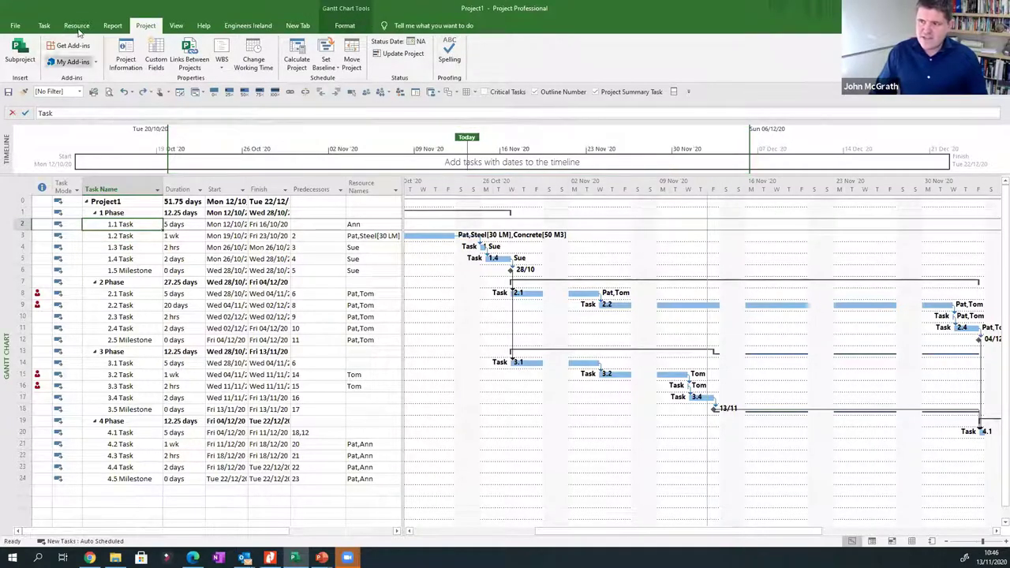
click(45, 25)
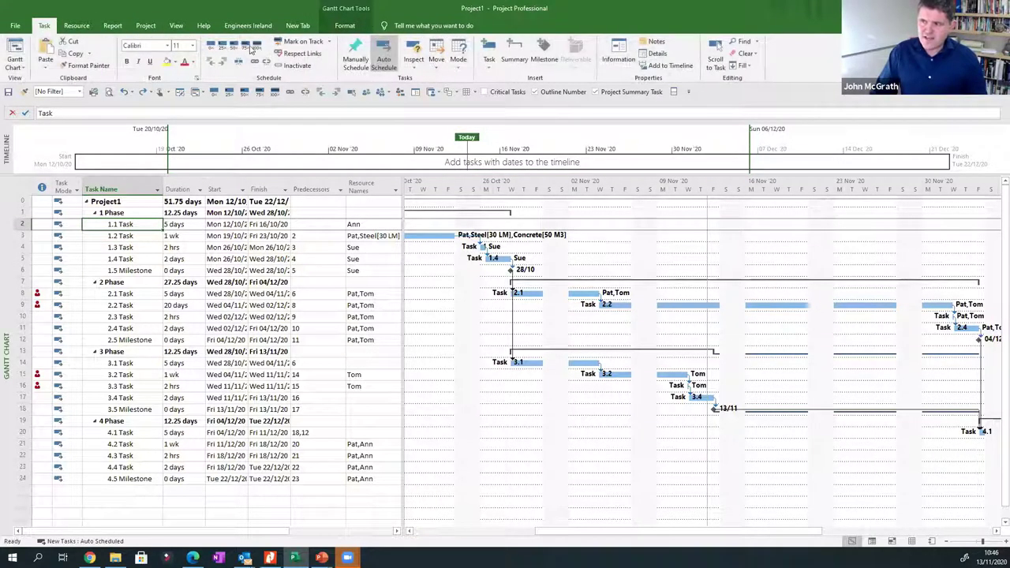
key(shift+Down)
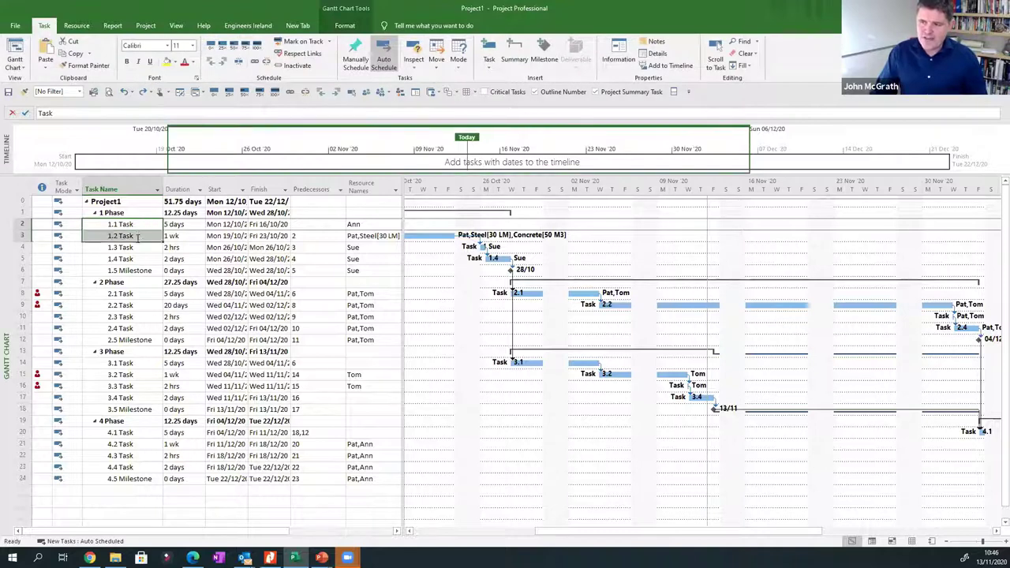
click(255, 45)
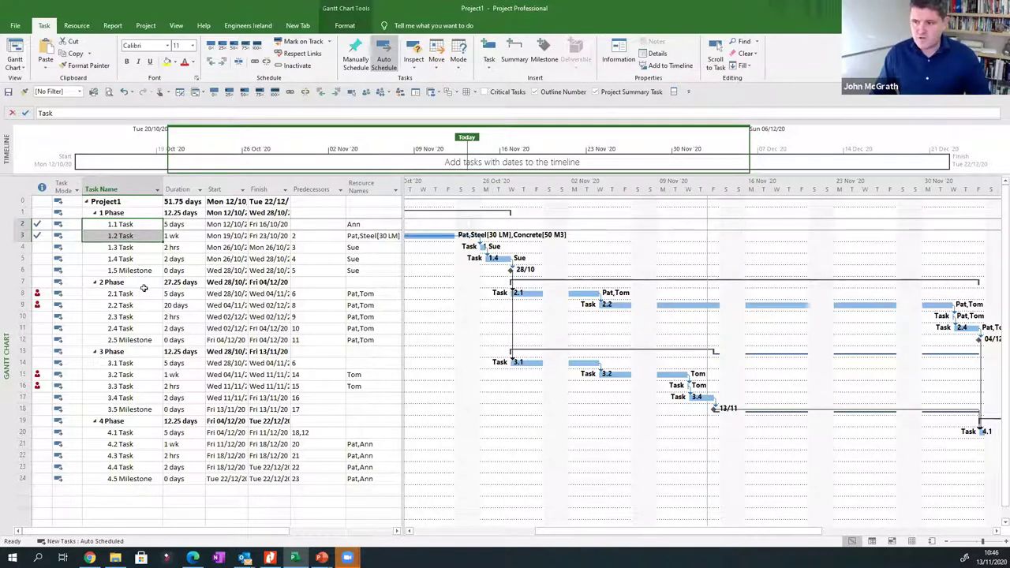
Update task 1.3 with an actual start of Wed 28/10/2020, an actual duration of 8 hours and no remaining duration.
click(129, 248)
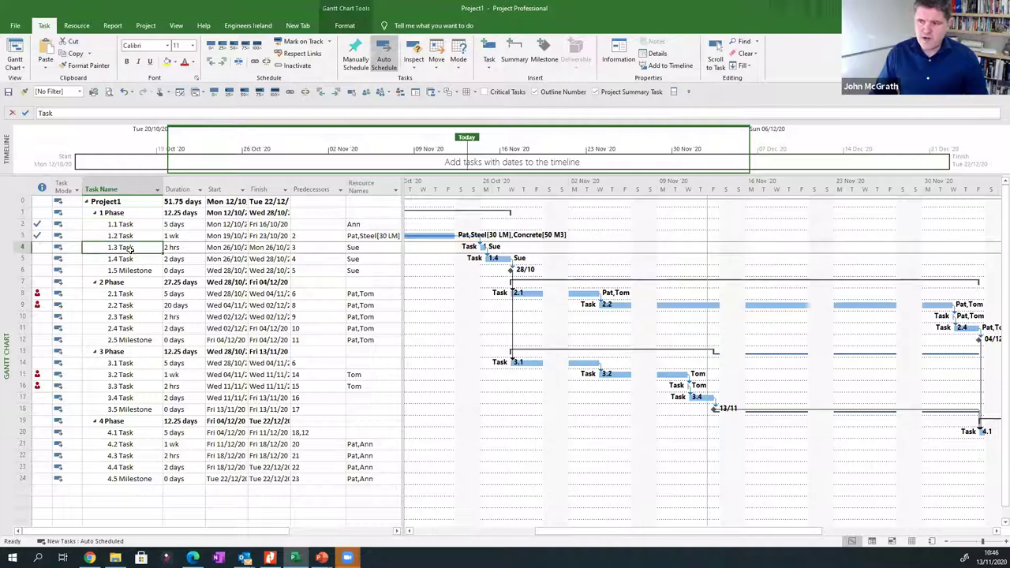
click(330, 41)
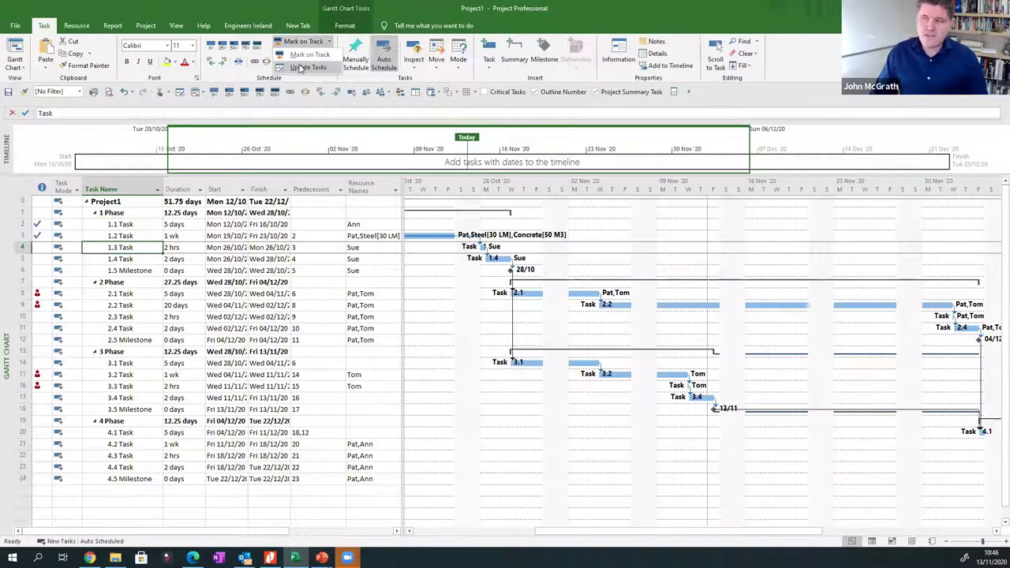
click(308, 68)
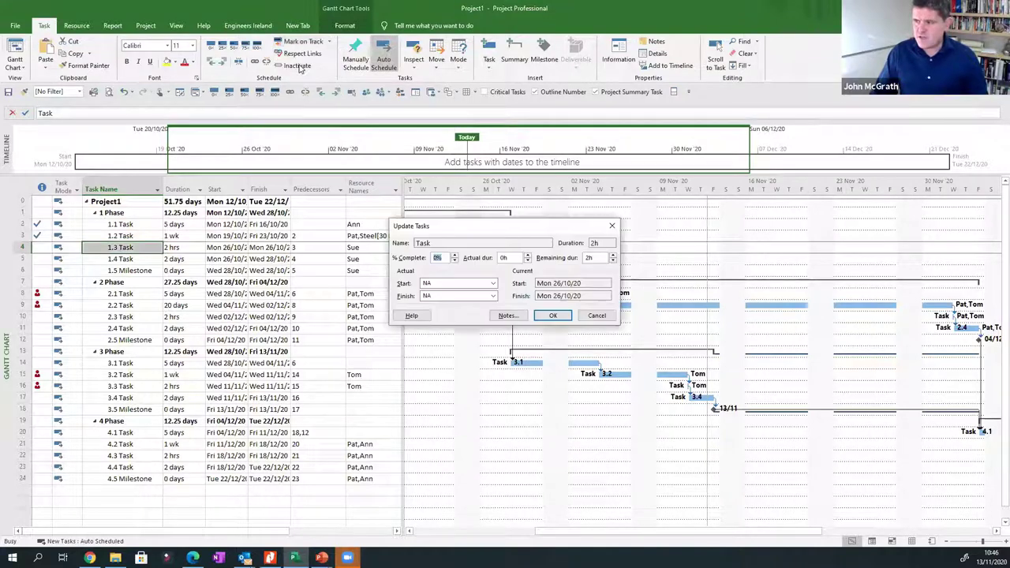
drag(459, 227, 280, 146)
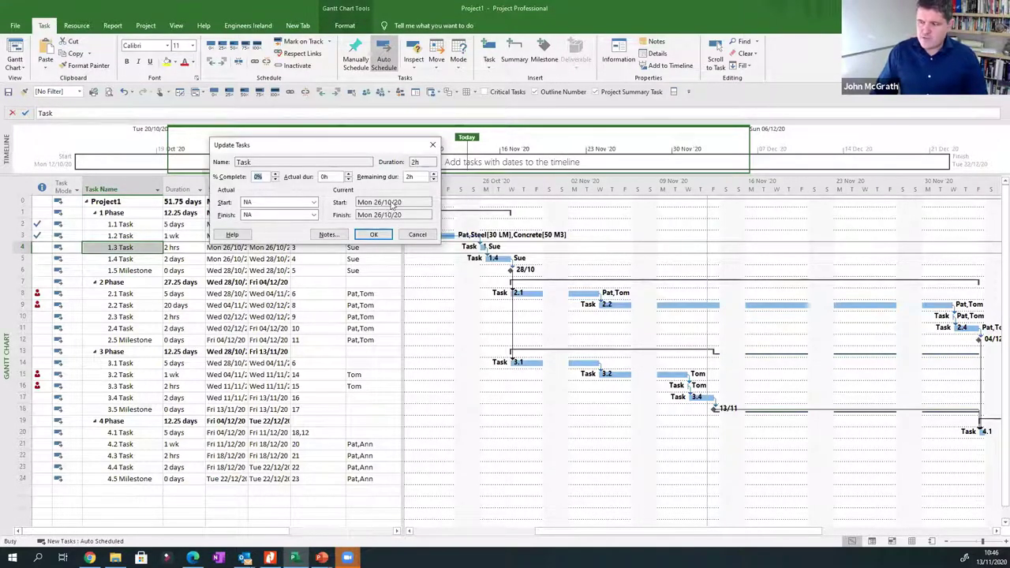
click(313, 202)
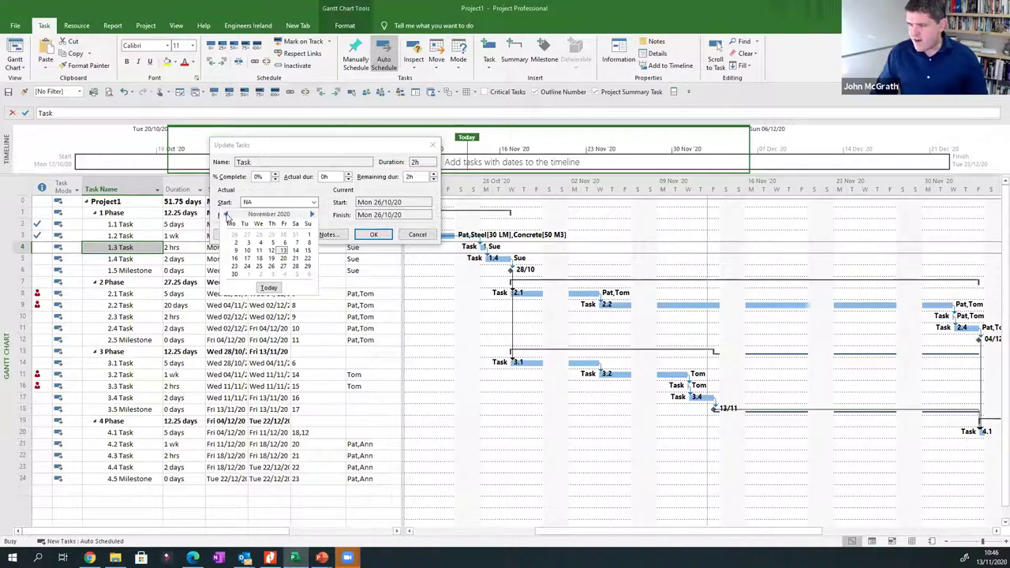
click(226, 215)
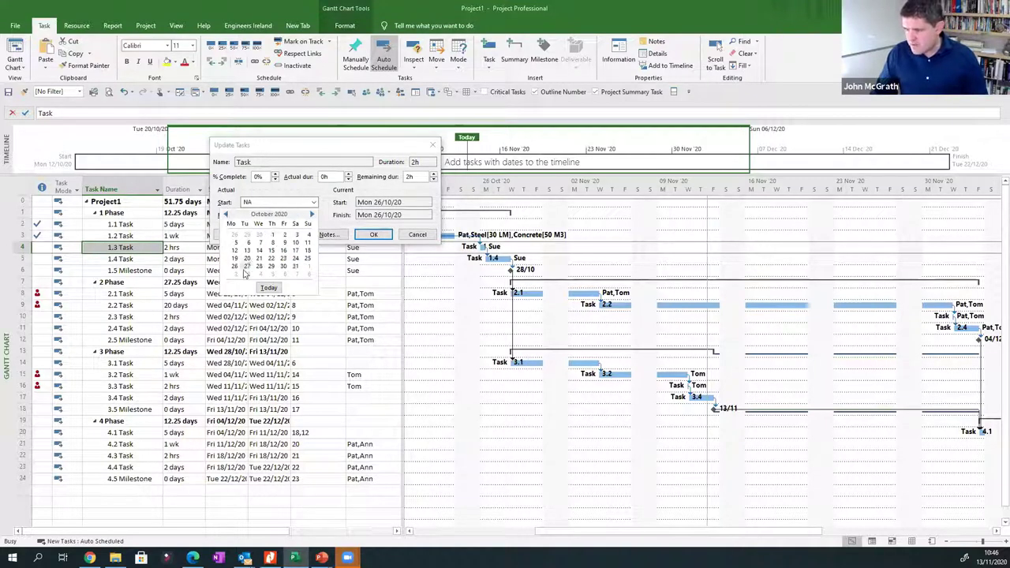
click(259, 266)
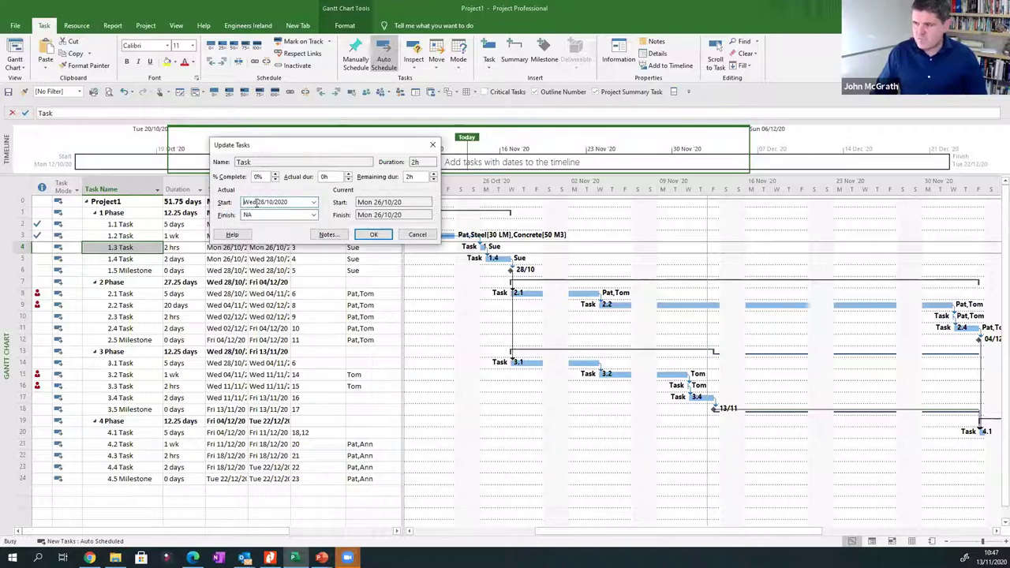
click(348, 173)
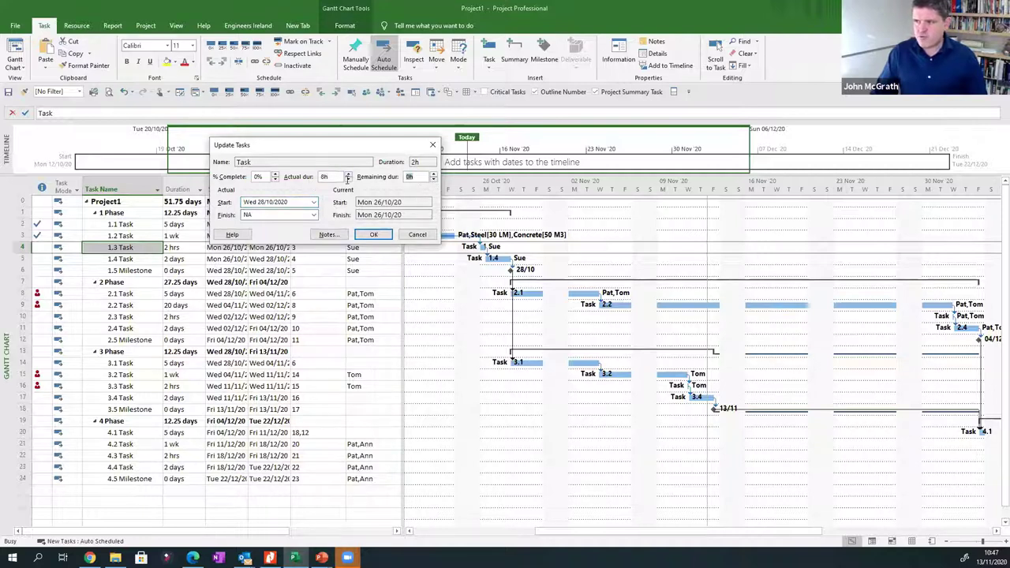
click(373, 235)
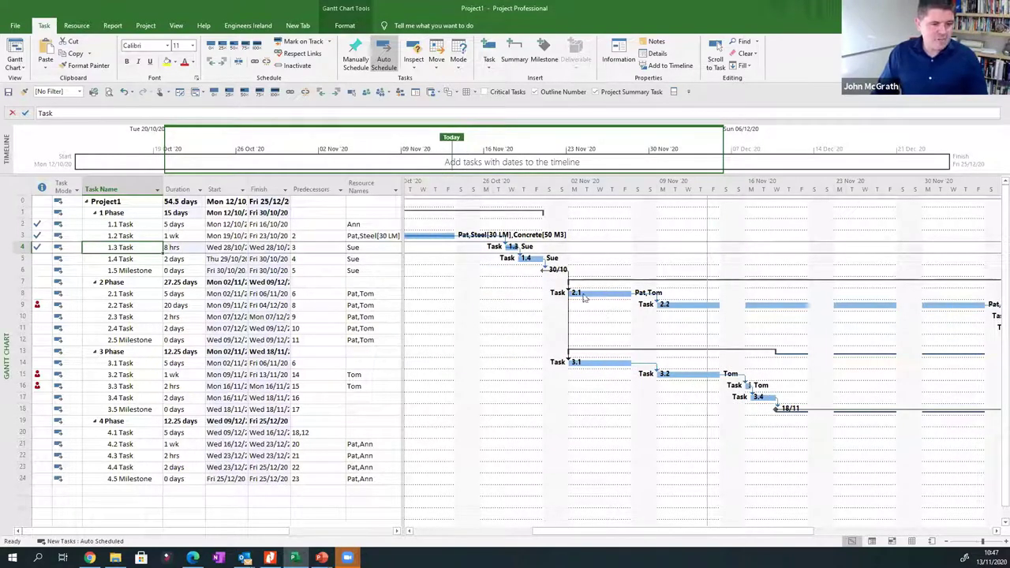
Review the project statistics for the variance between current, baseline and actual dates, work and cost, and close them.
click(145, 25)
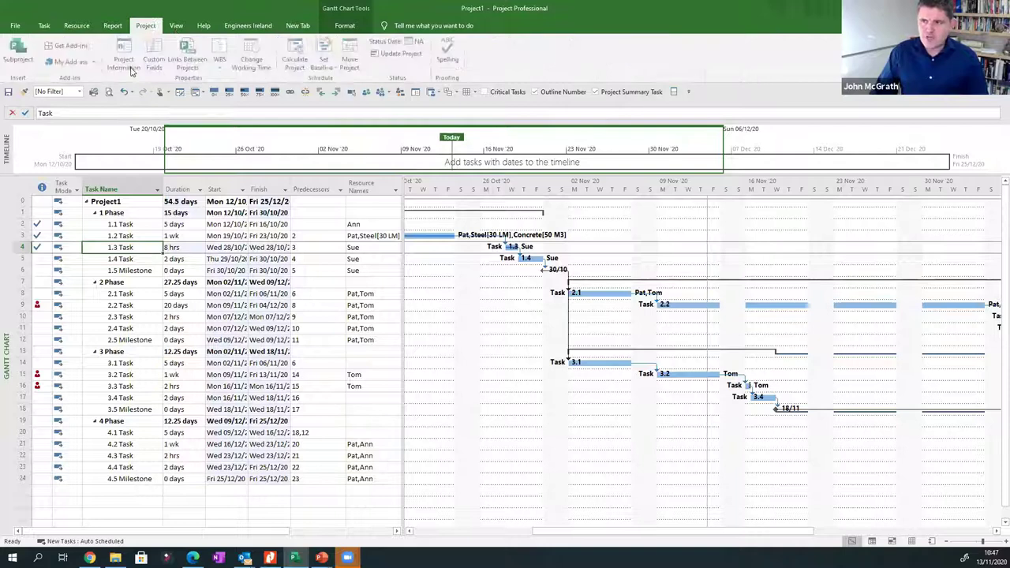
click(125, 63)
click(410, 369)
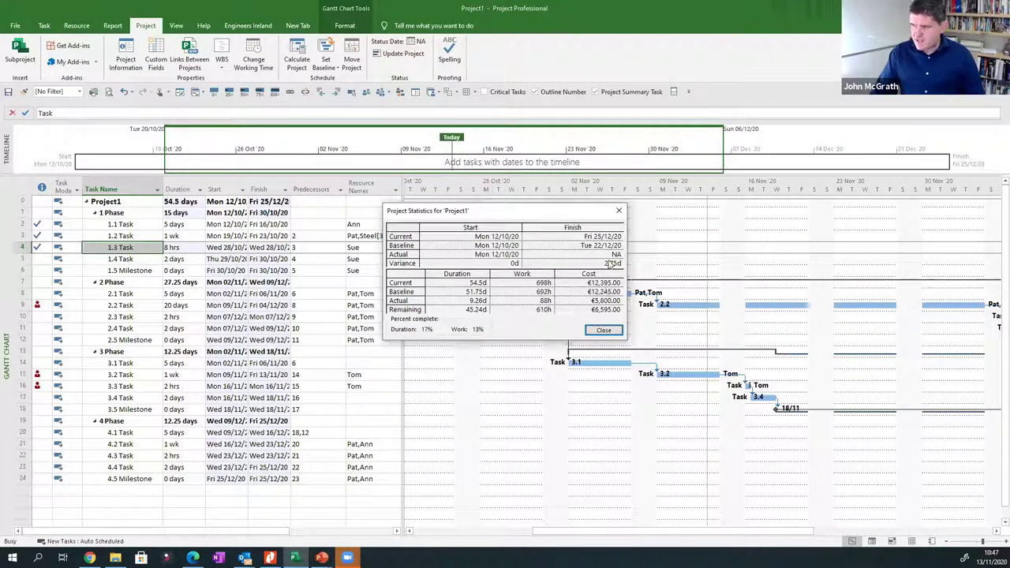
click(604, 330)
Open the Resource Overview report to check resource progress against the updated schedule.
click(150, 270)
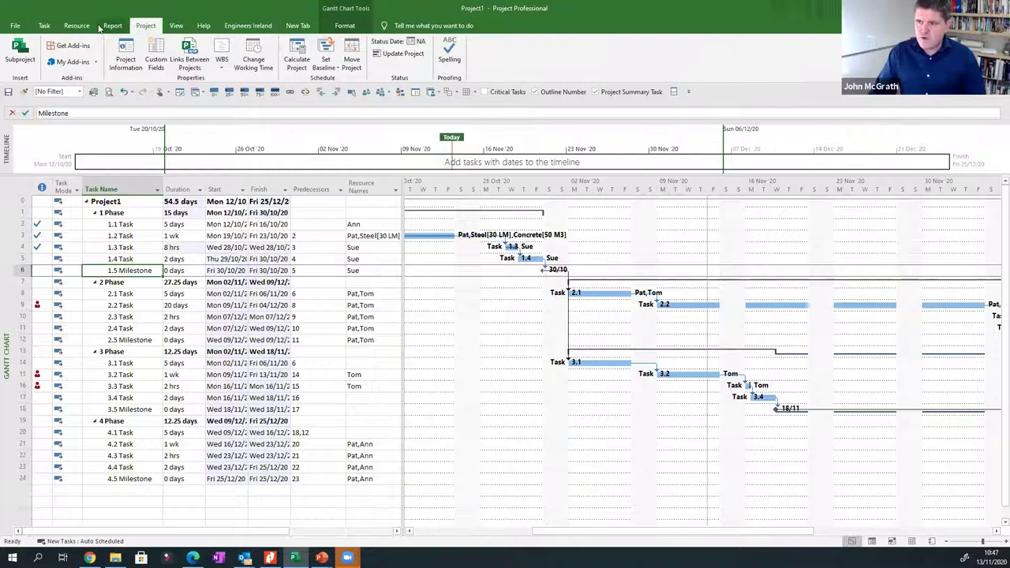
click(112, 26)
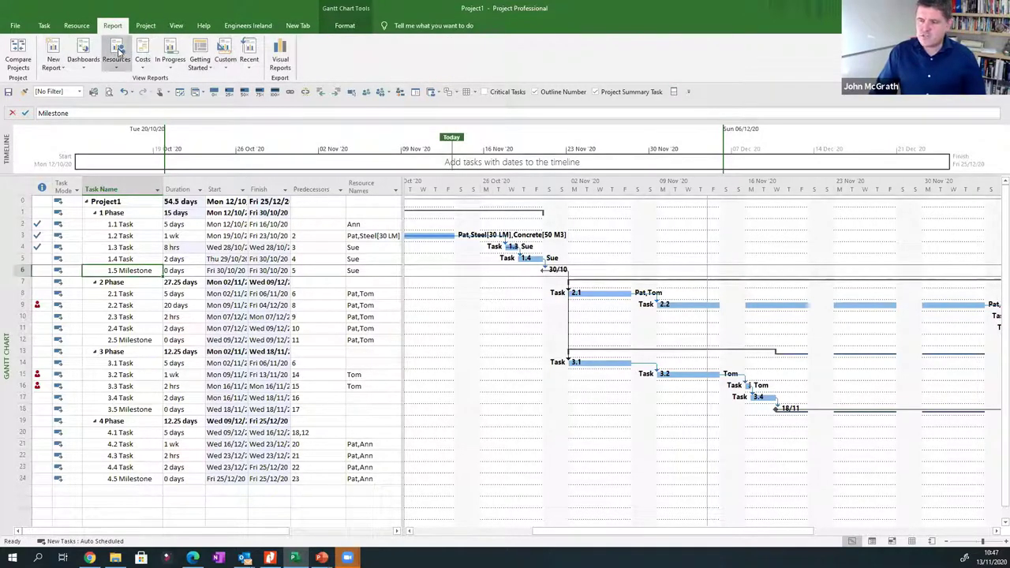
click(117, 56)
click(140, 93)
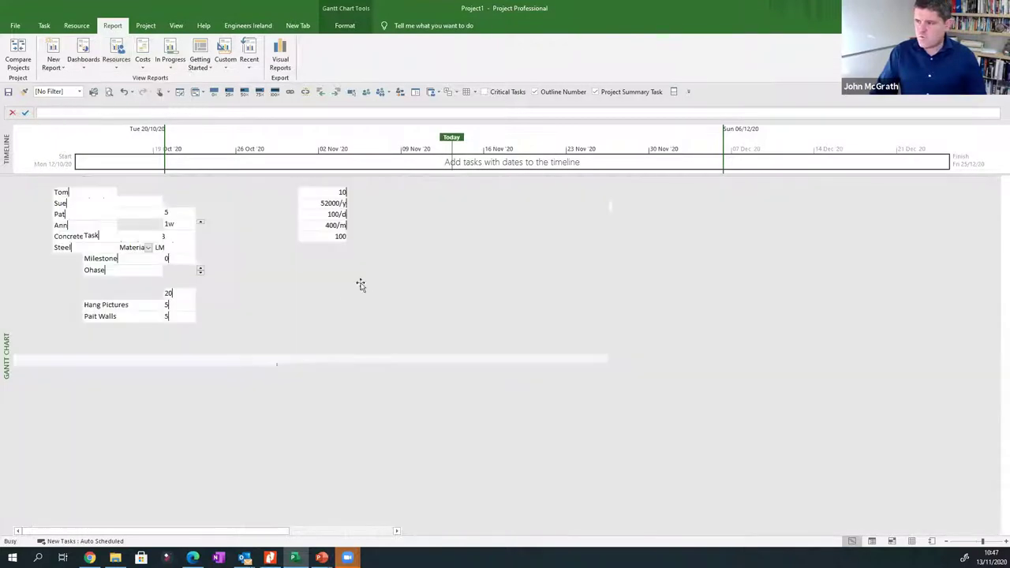